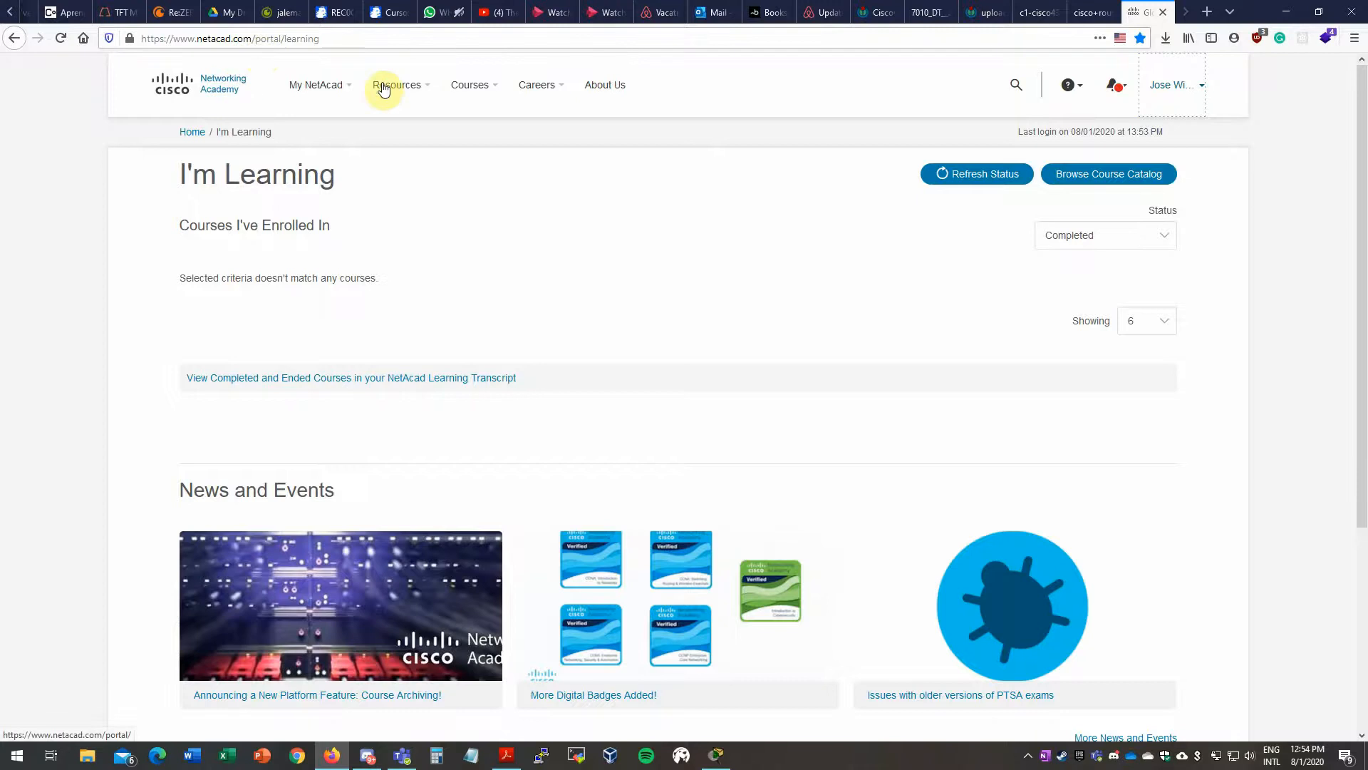
- Open the Networking Academy resource page for downloading Cisco Packet Tracer
mouse_move(545, 91)
mouse_move(478, 93)
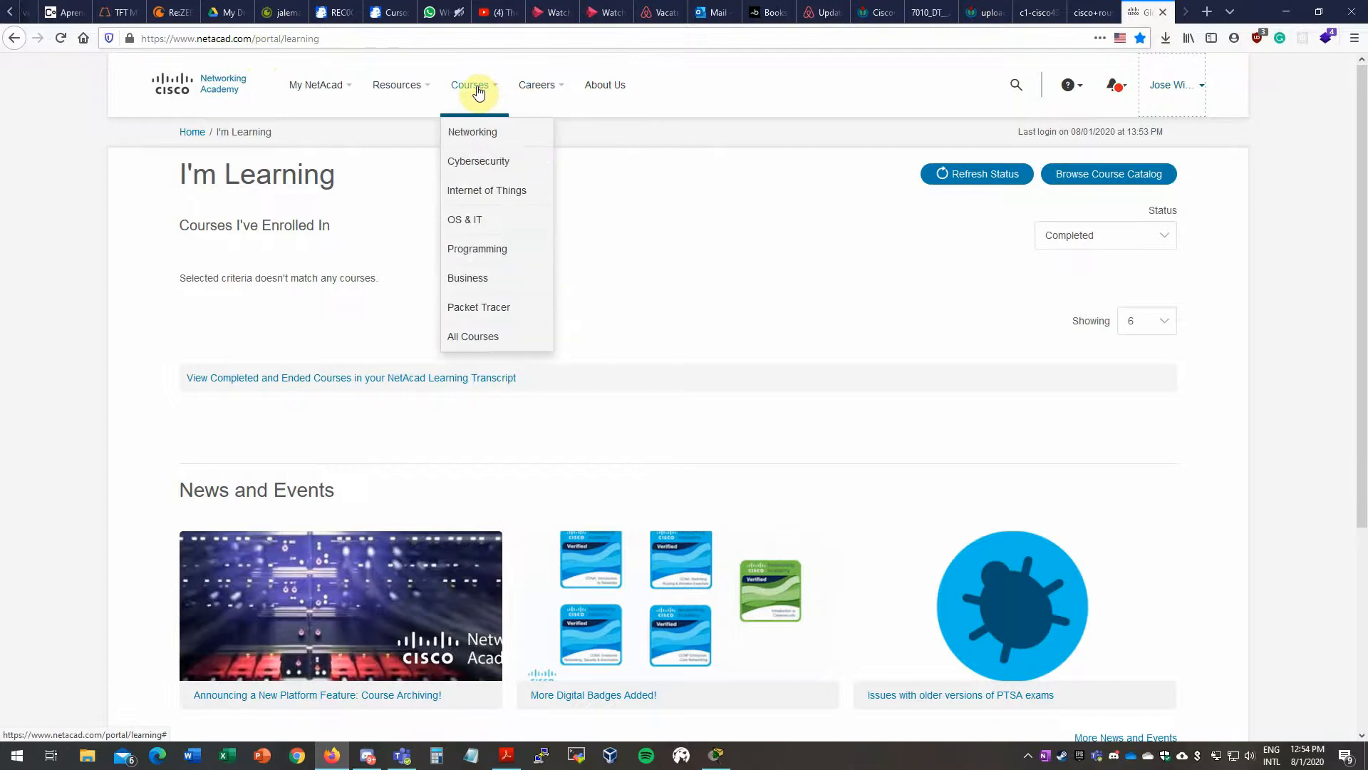
mouse_move(419, 91)
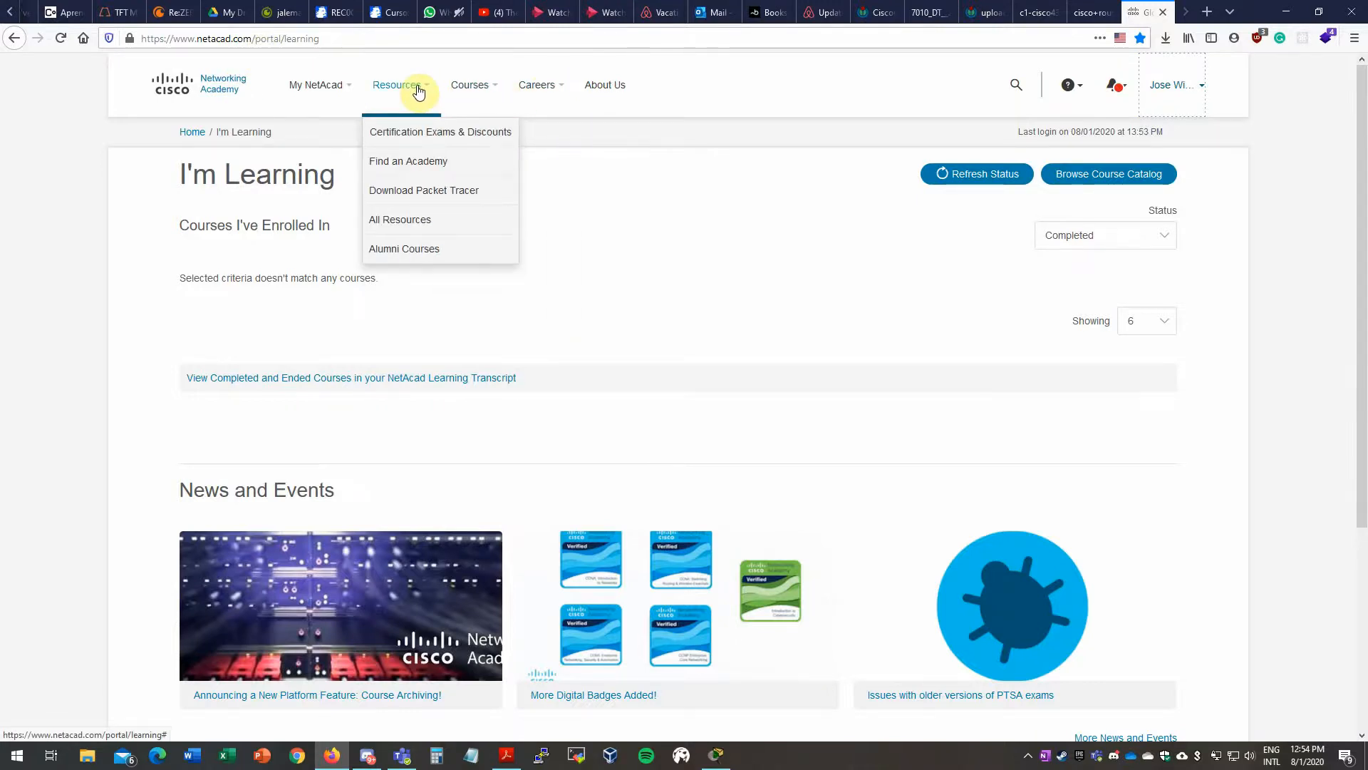
left_click(440, 190)
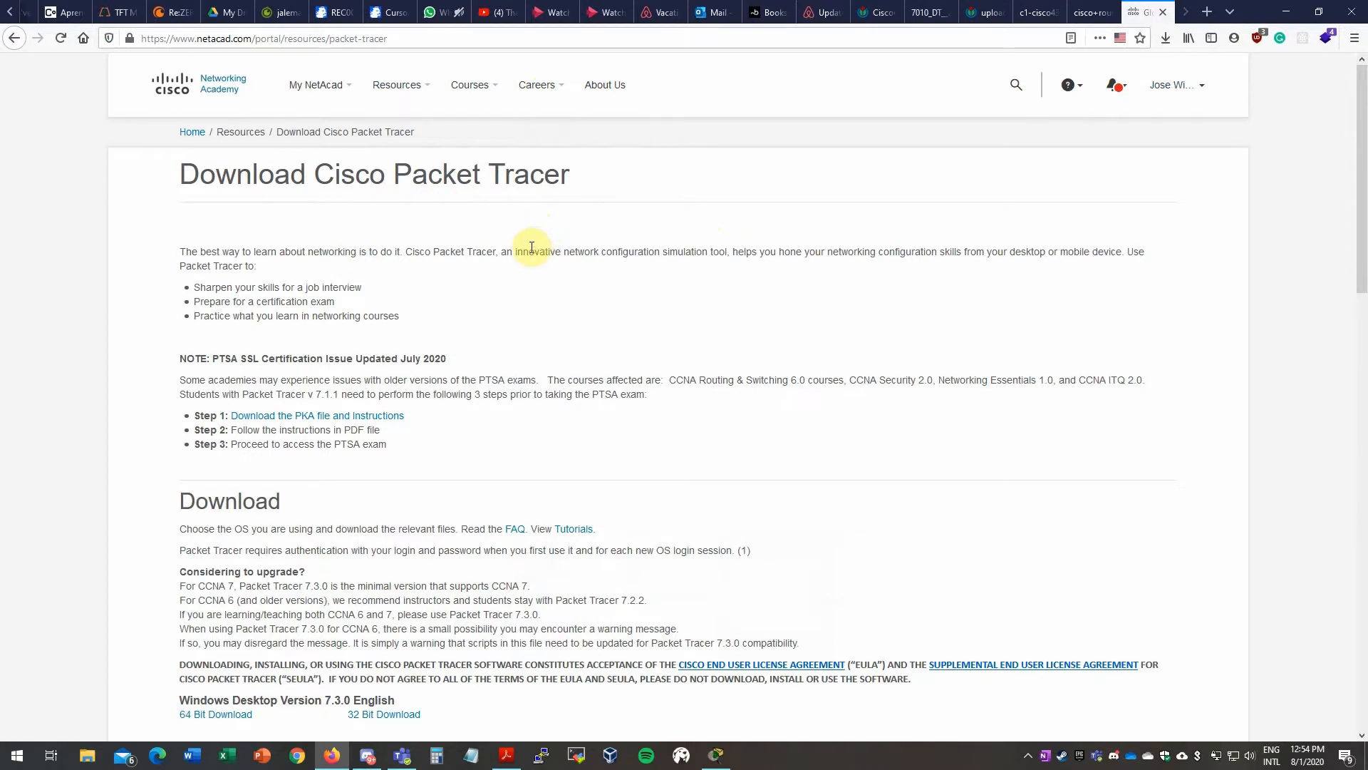
- Review the current and previous Packet Tracer downloads for each operating system and the guest-user save limit note
scroll(533, 247, "down", 5)
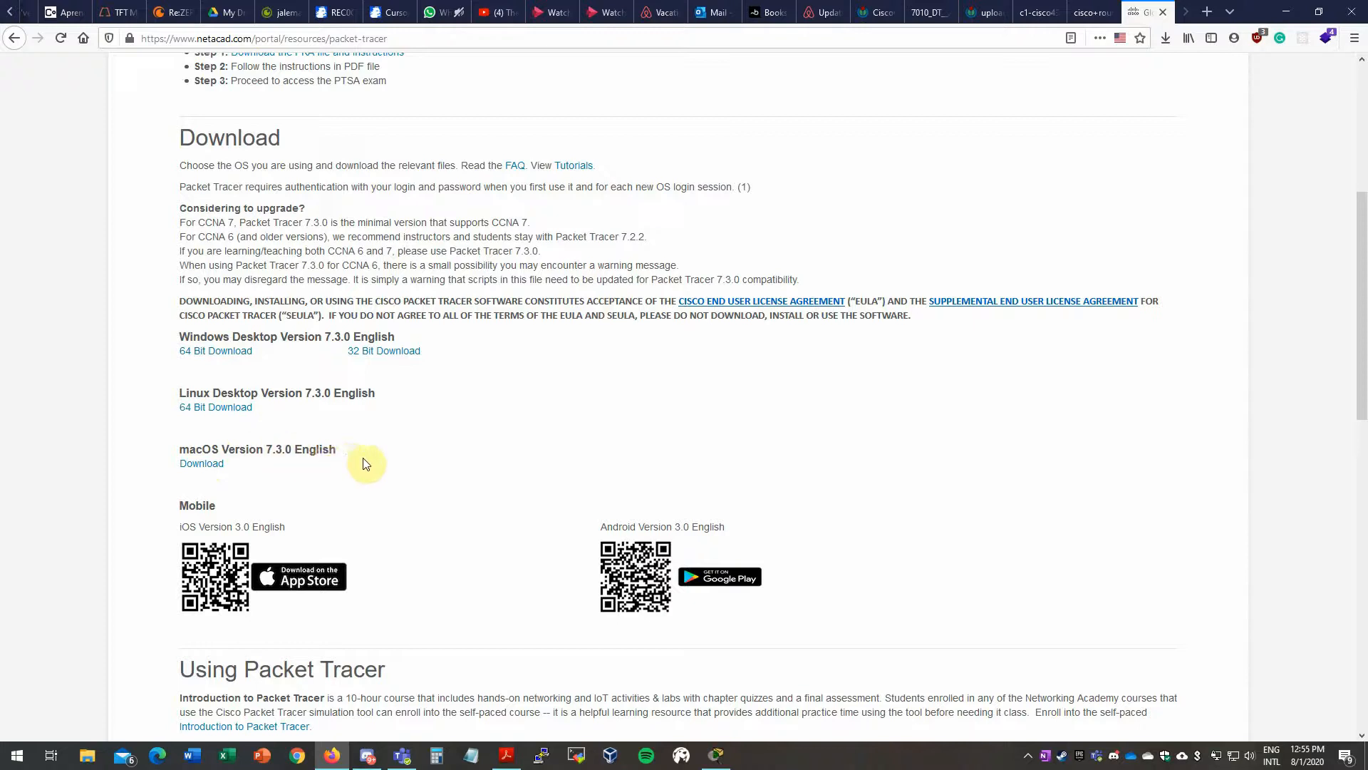
scroll(366, 464, "down", 8)
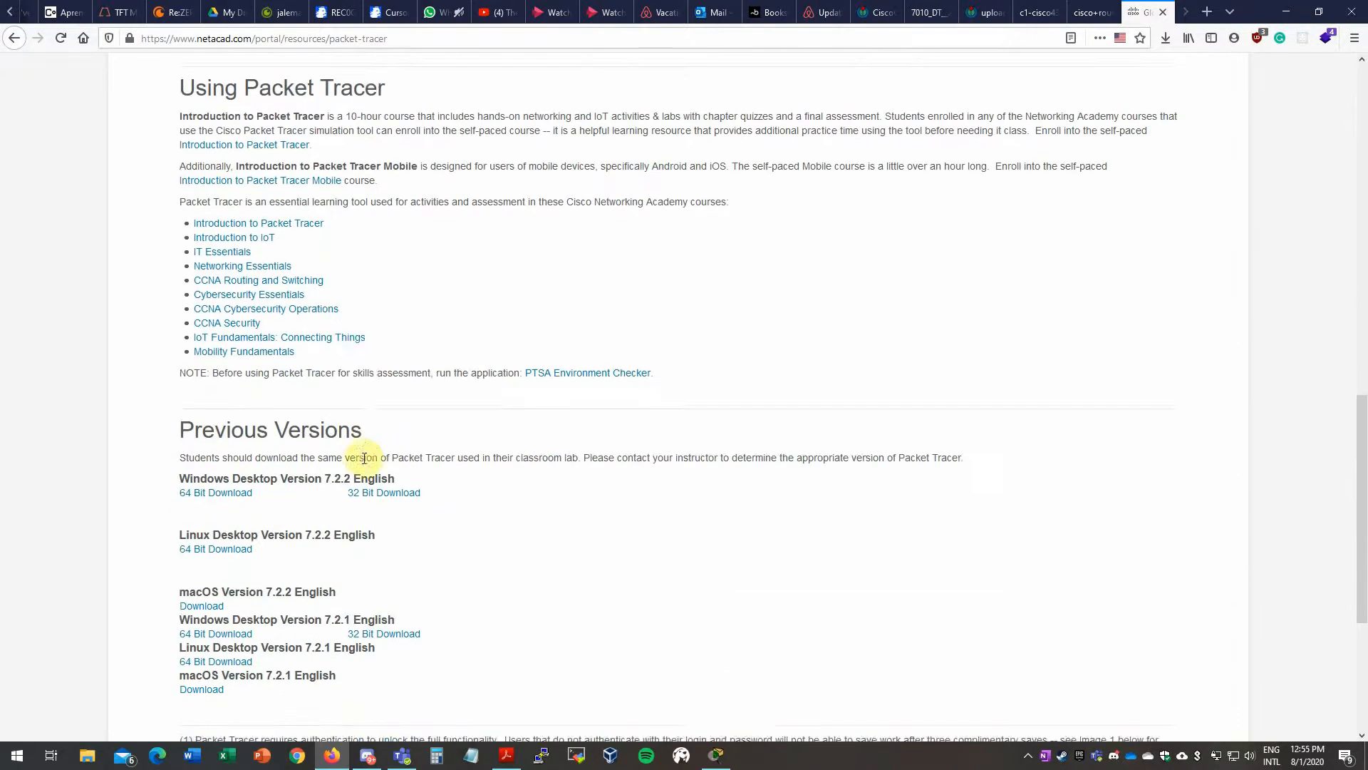
scroll(365, 458, "down", 2)
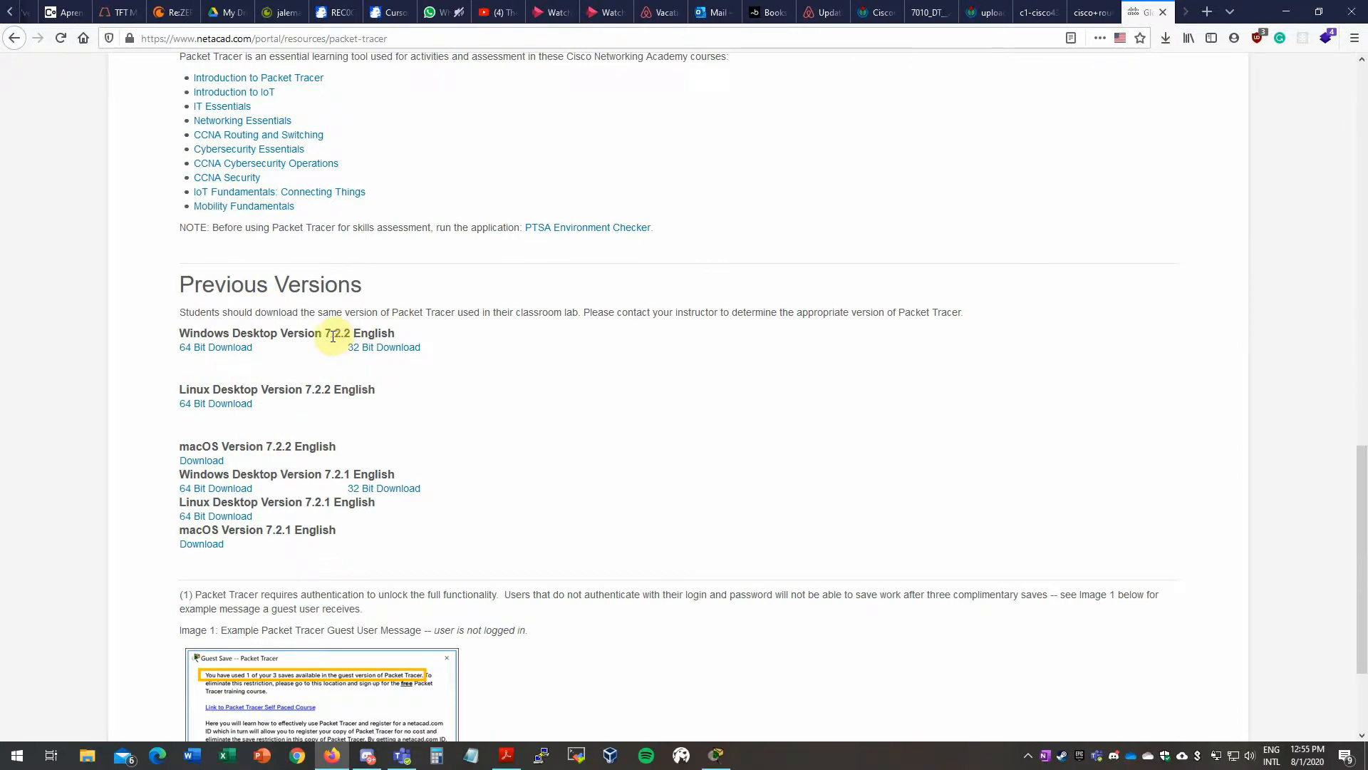
scroll(401, 547, "down", 2)
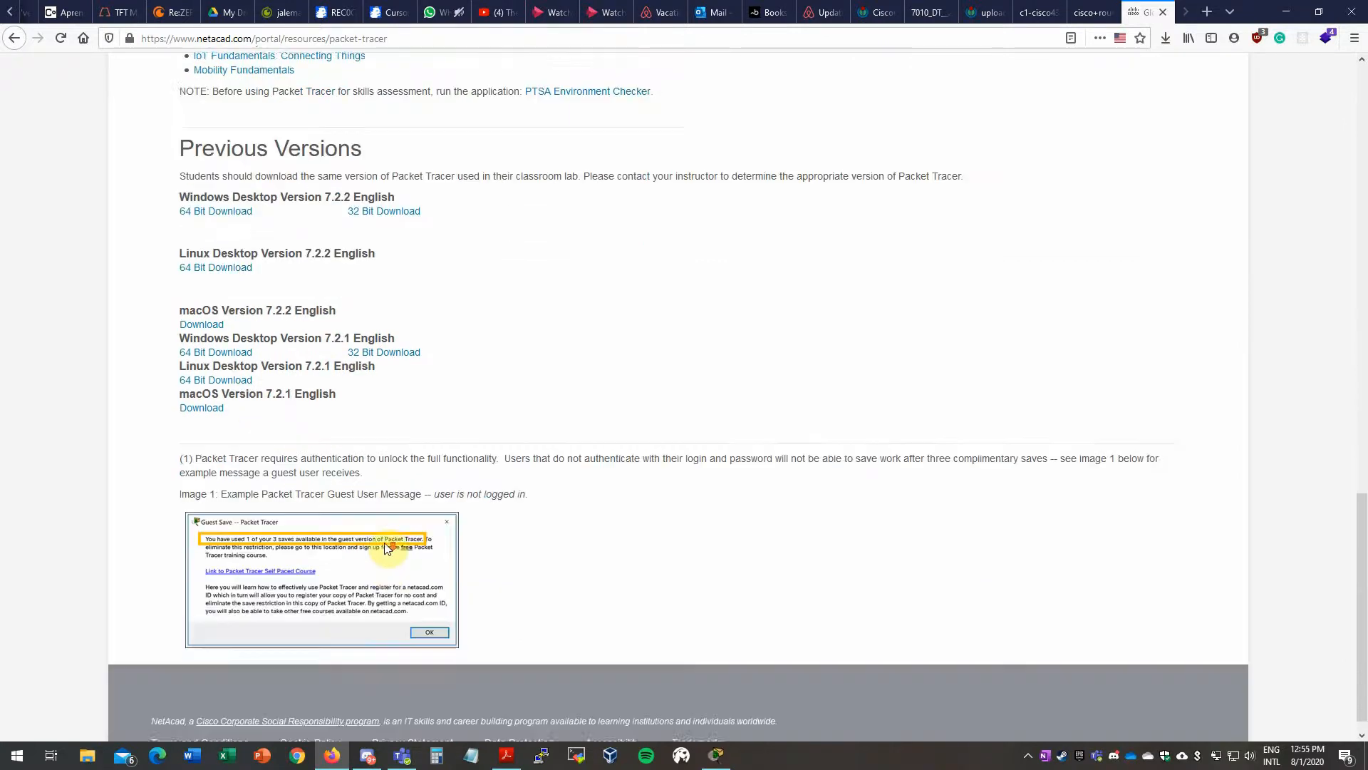
scroll(396, 546, "up", 13)
scroll(395, 546, "up", 4)
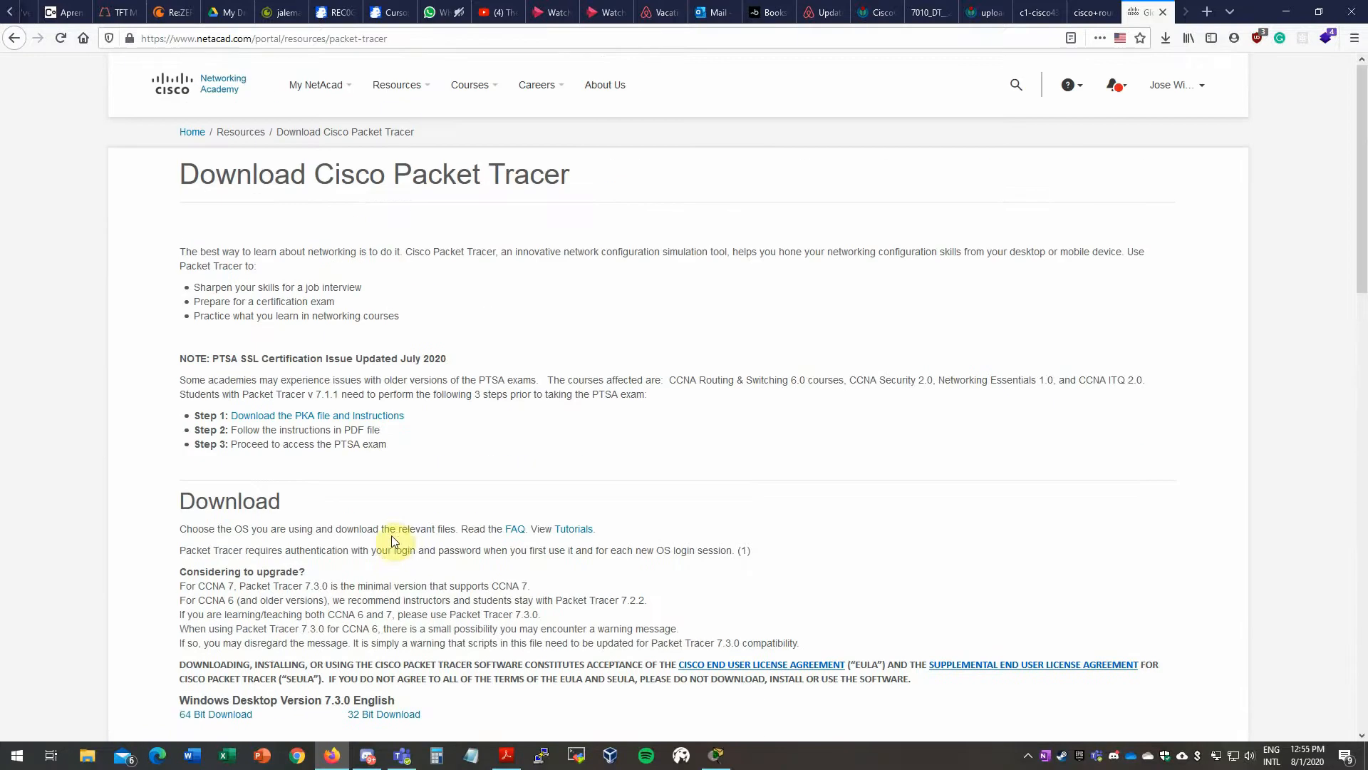
- Examine the reference images of the console cable, PC rear ports, DE-9 to RJ-45 pinout, and Cisco 4321 and 891F router ports
left_click(873, 12)
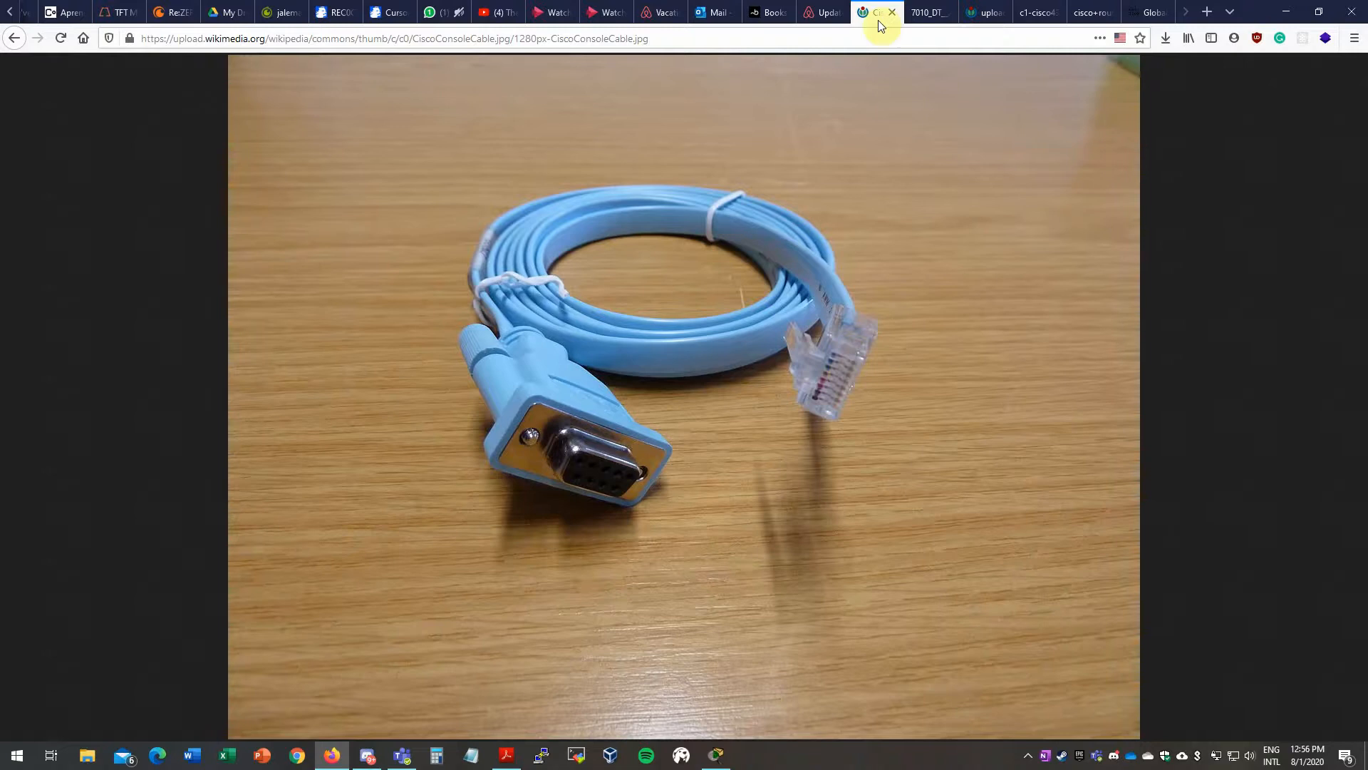
left_click(923, 13)
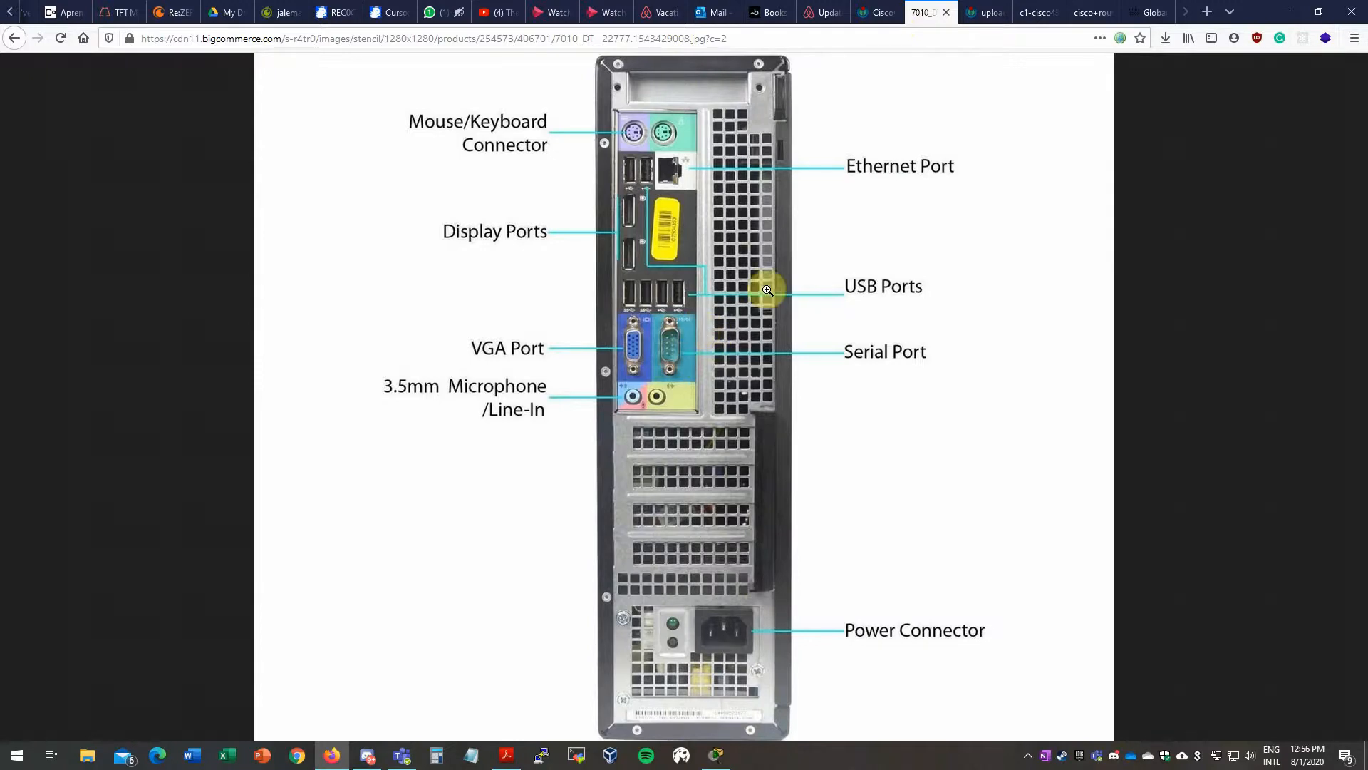
left_click(988, 14)
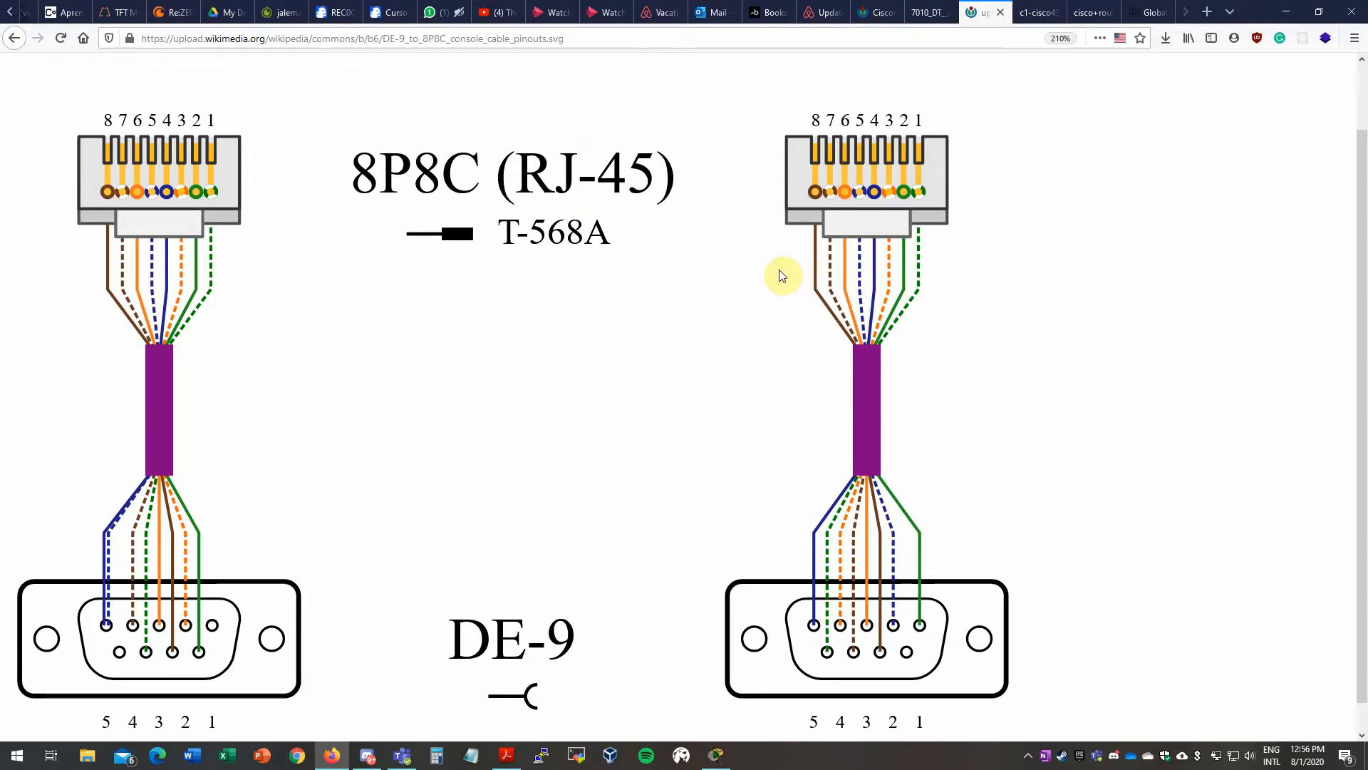
scroll(780, 271, "down", 1)
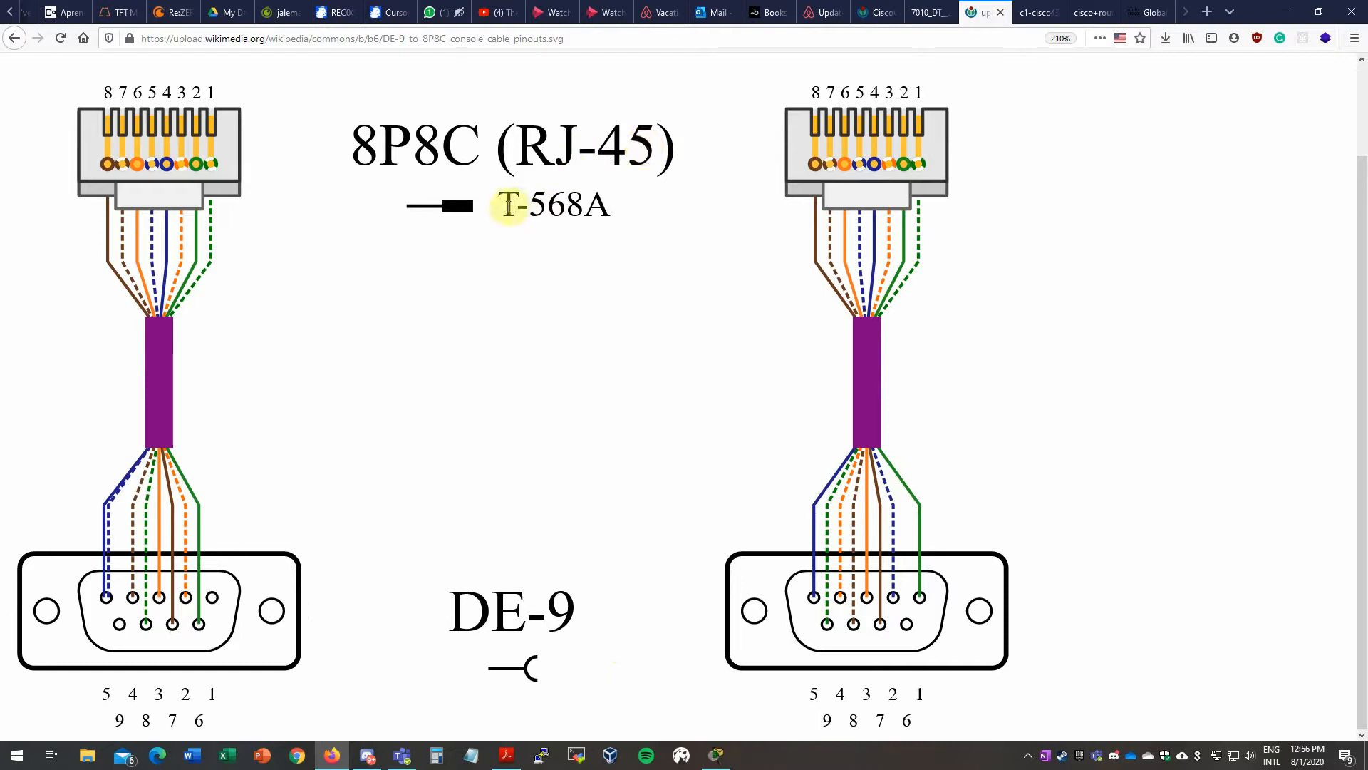
left_click_drag(531, 207, 602, 209)
left_click(600, 208)
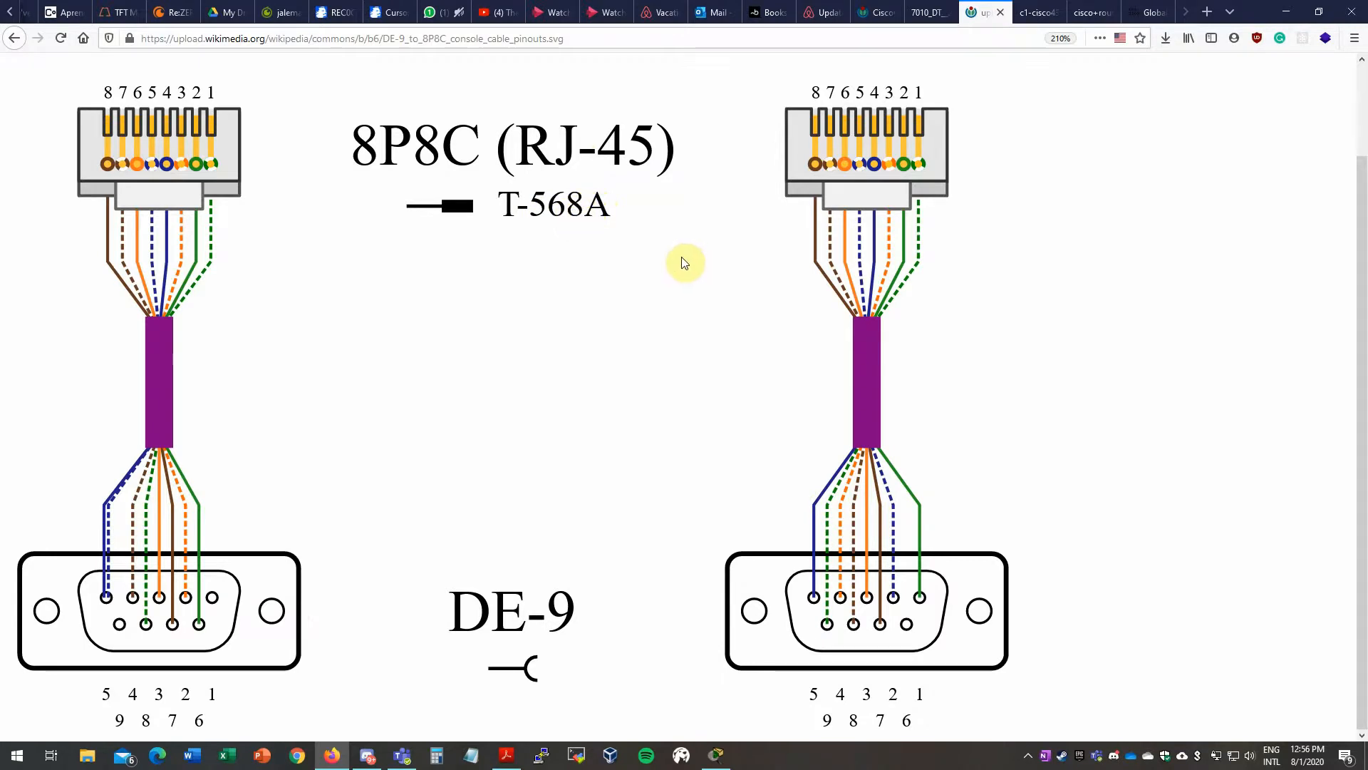
left_click(1036, 16)
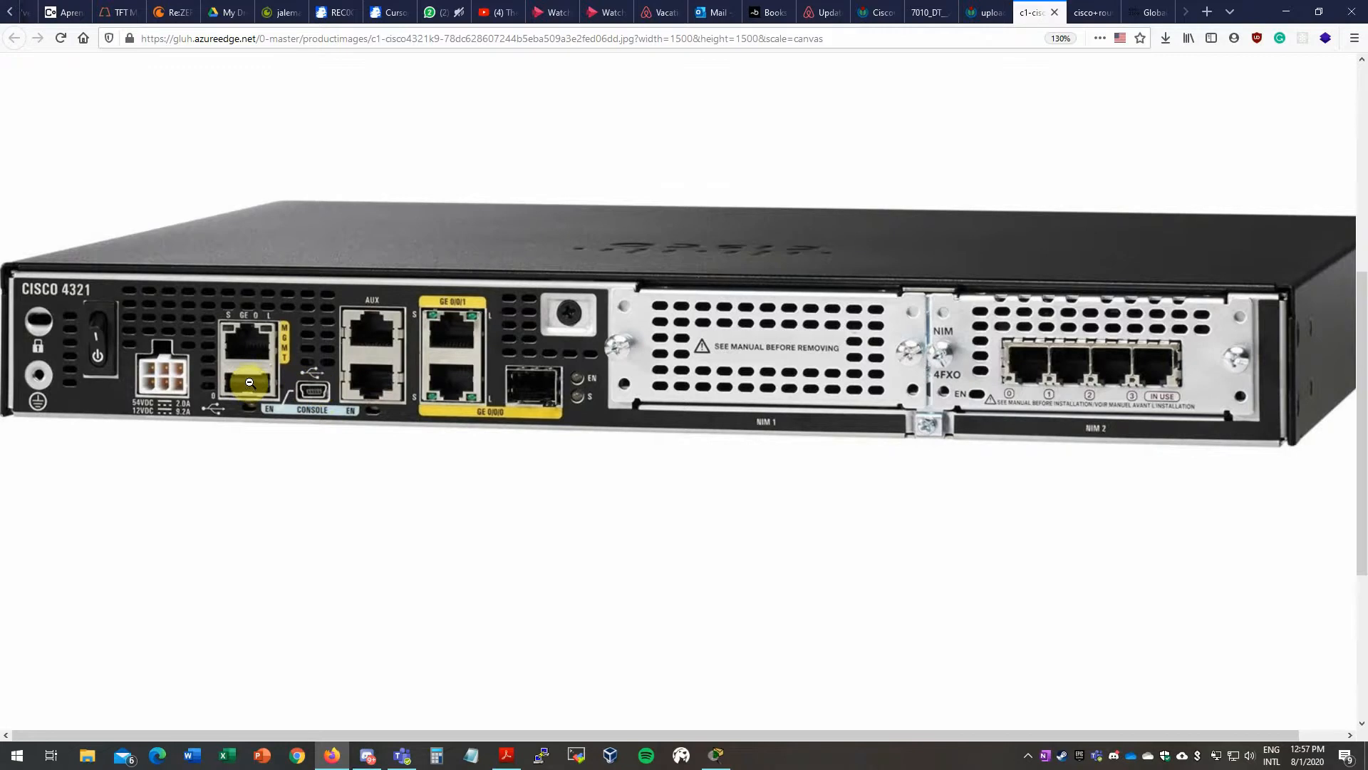
key("ctrl+Tab")
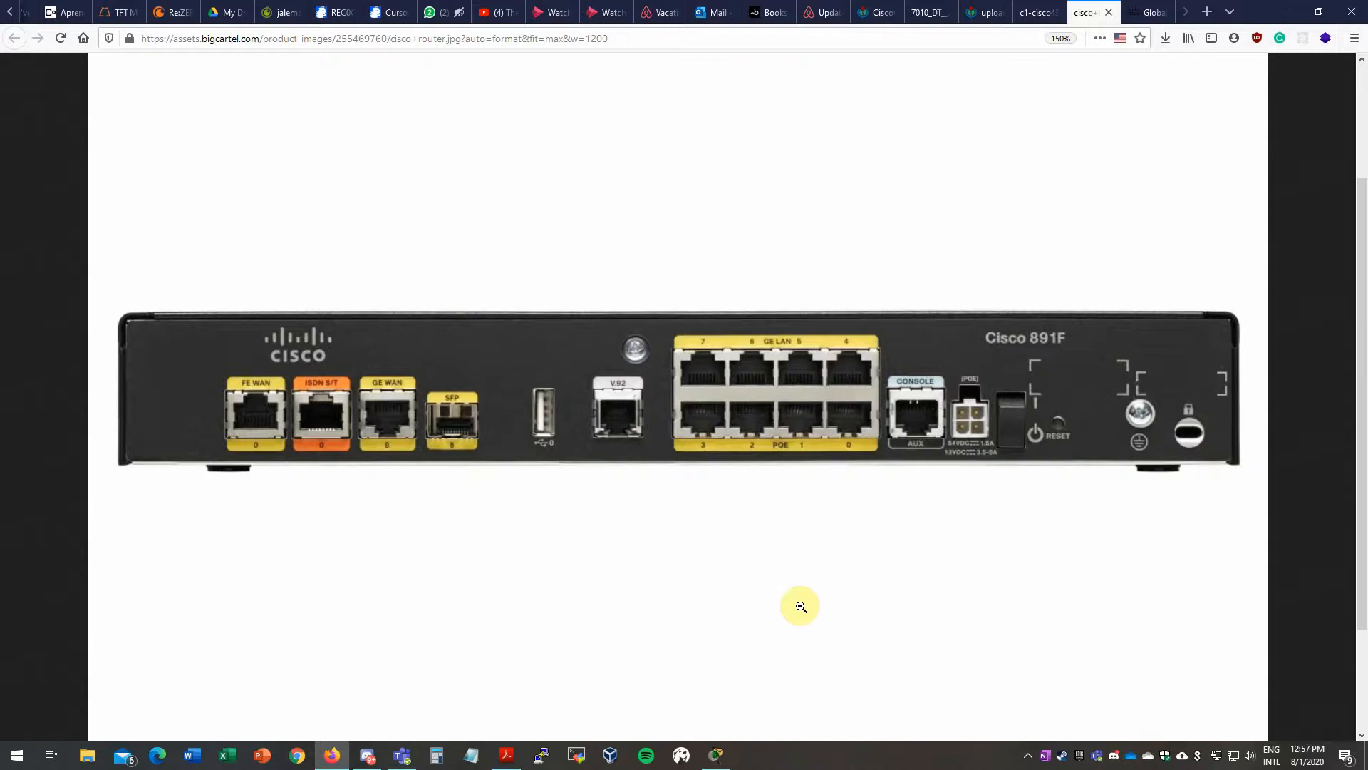
- Switch to Cisco Packet Tracer and place a 4331 router in the logical workspace
left_click(726, 757)
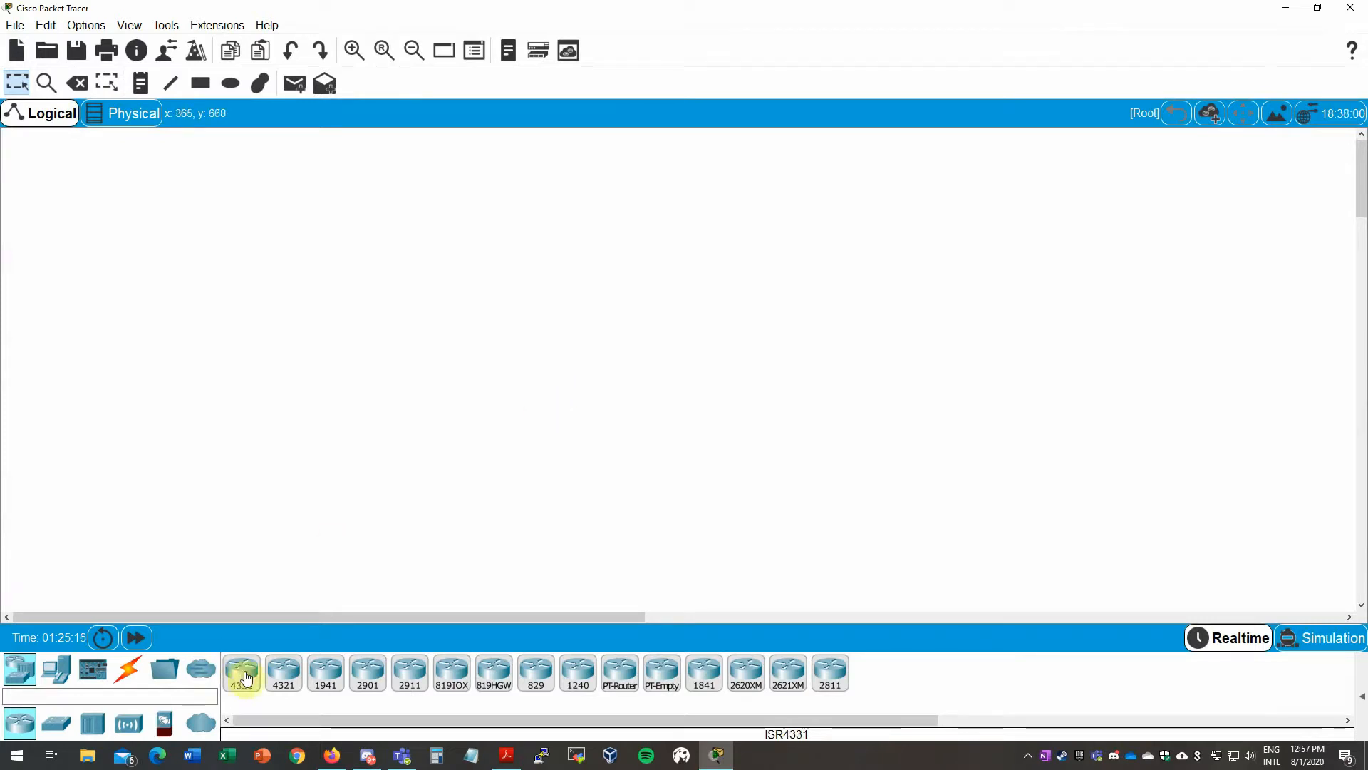
left_click_drag(243, 676, 494, 421)
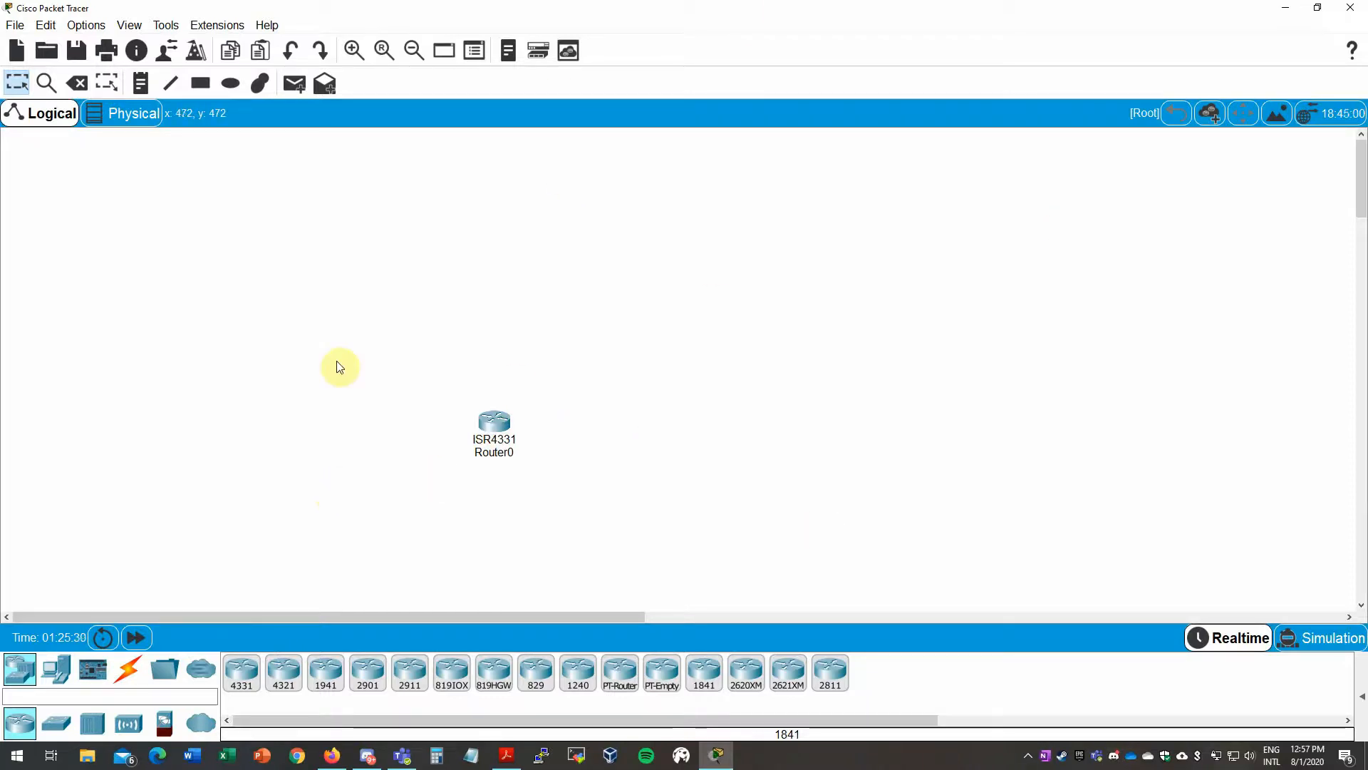
left_click_drag(357, 342, 629, 511)
left_click(45, 85)
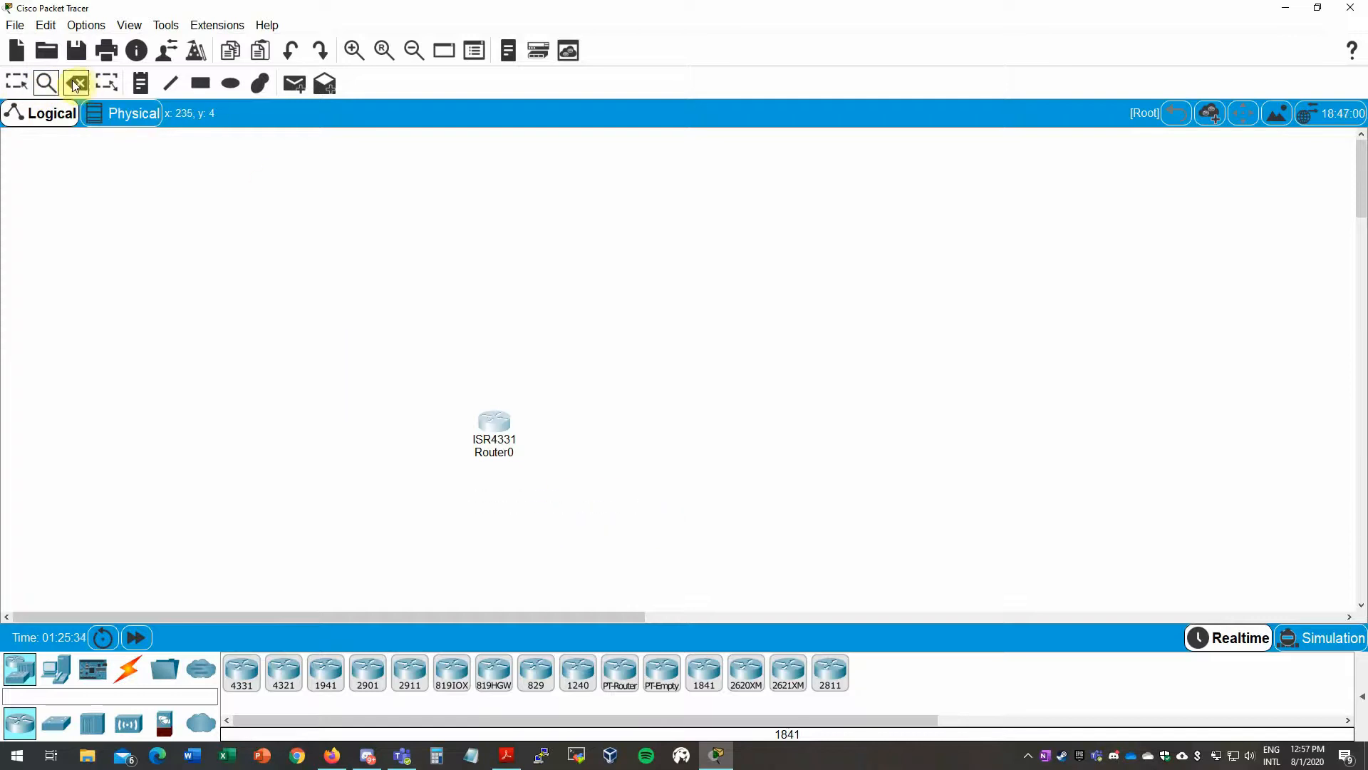
left_click(71, 80)
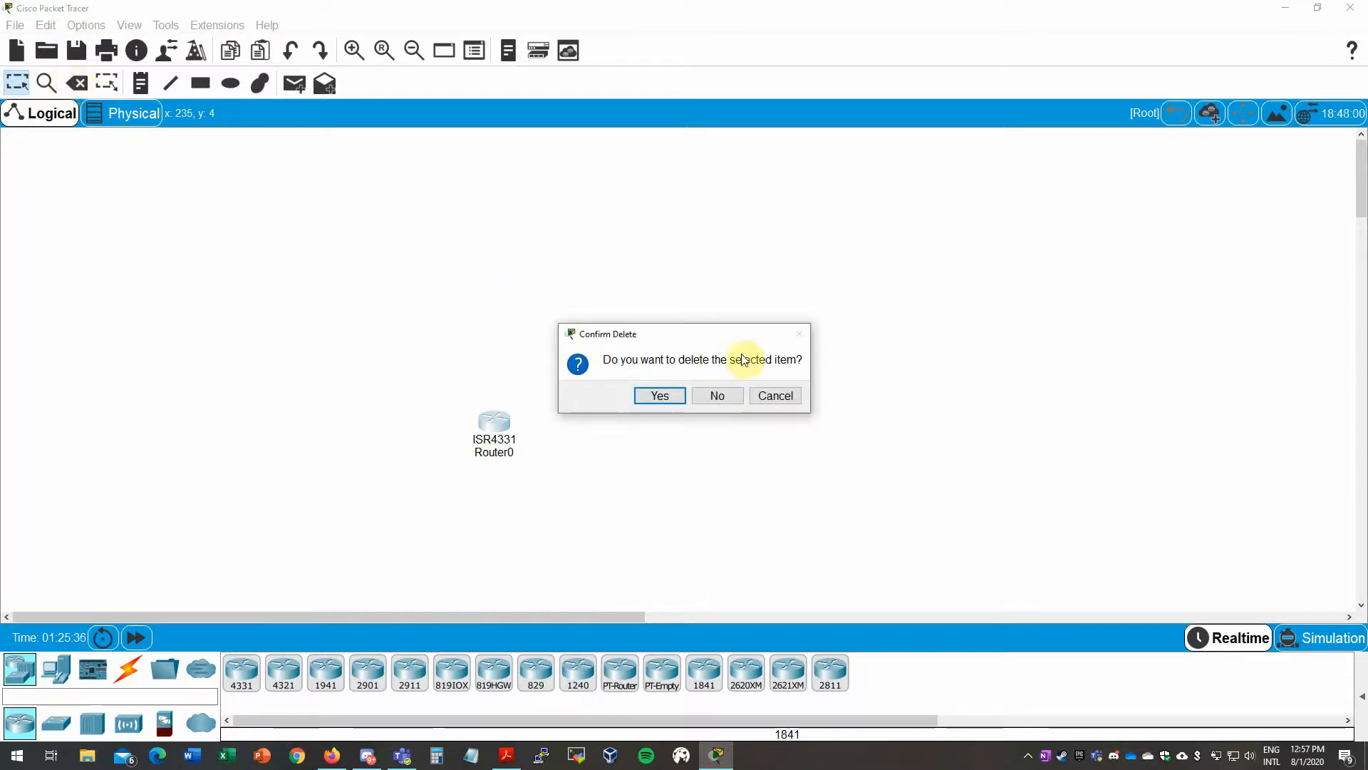
left_click(770, 396)
- Draw an unfilled rectangle with a black outline above and to the right of the router
left_click(201, 83)
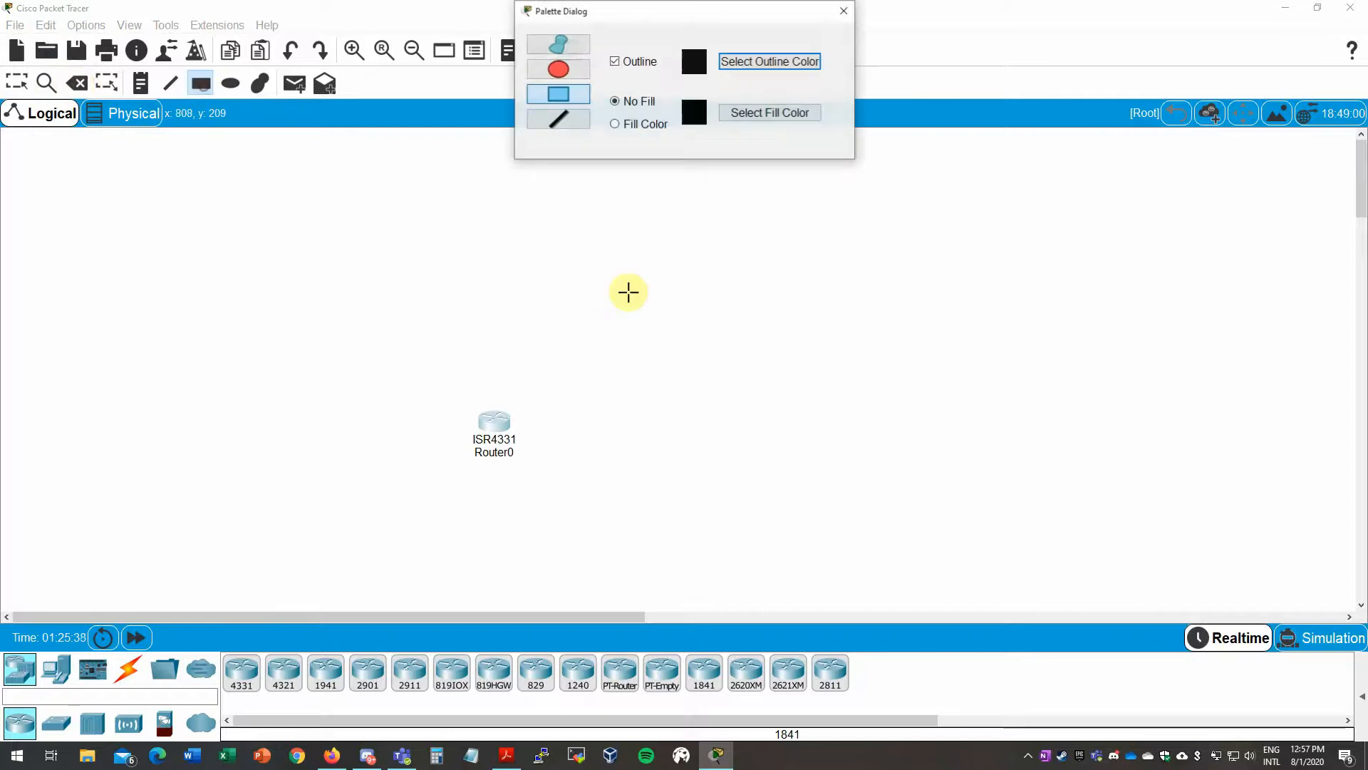
left_click(642, 228)
left_click_drag(667, 259, 854, 385)
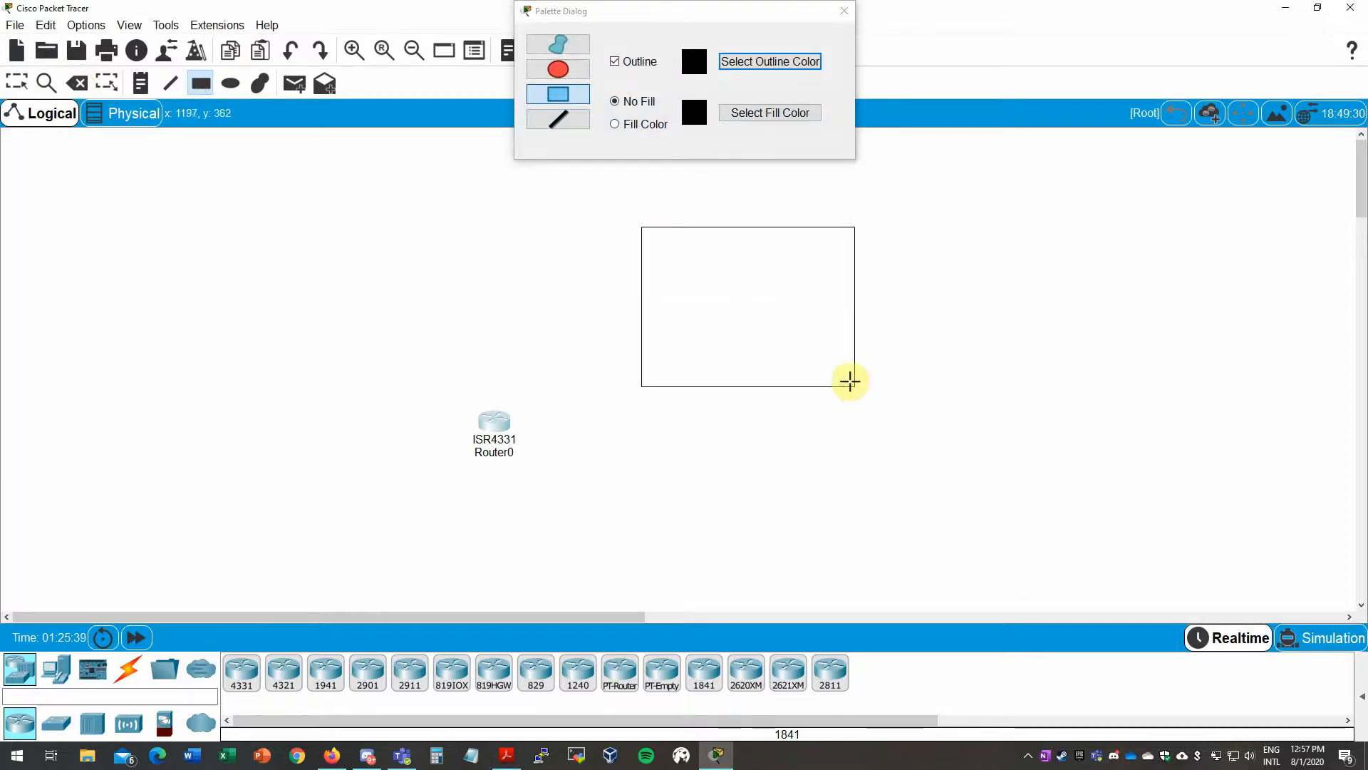
left_click(844, 11)
- Delete the drawn rectangle from the workspace and return to the Select tool
left_click(16, 82)
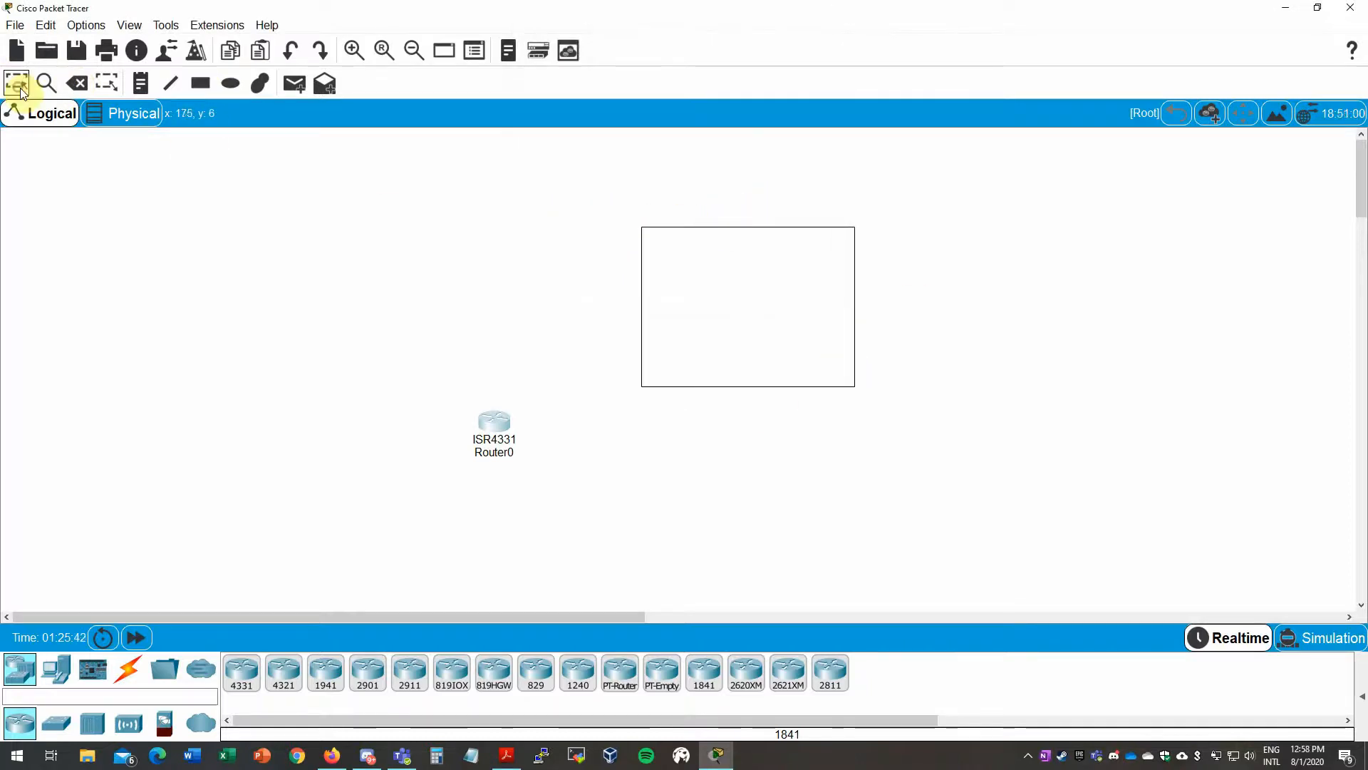
left_click(583, 194)
left_click_drag(618, 226, 956, 437)
key("Delete")
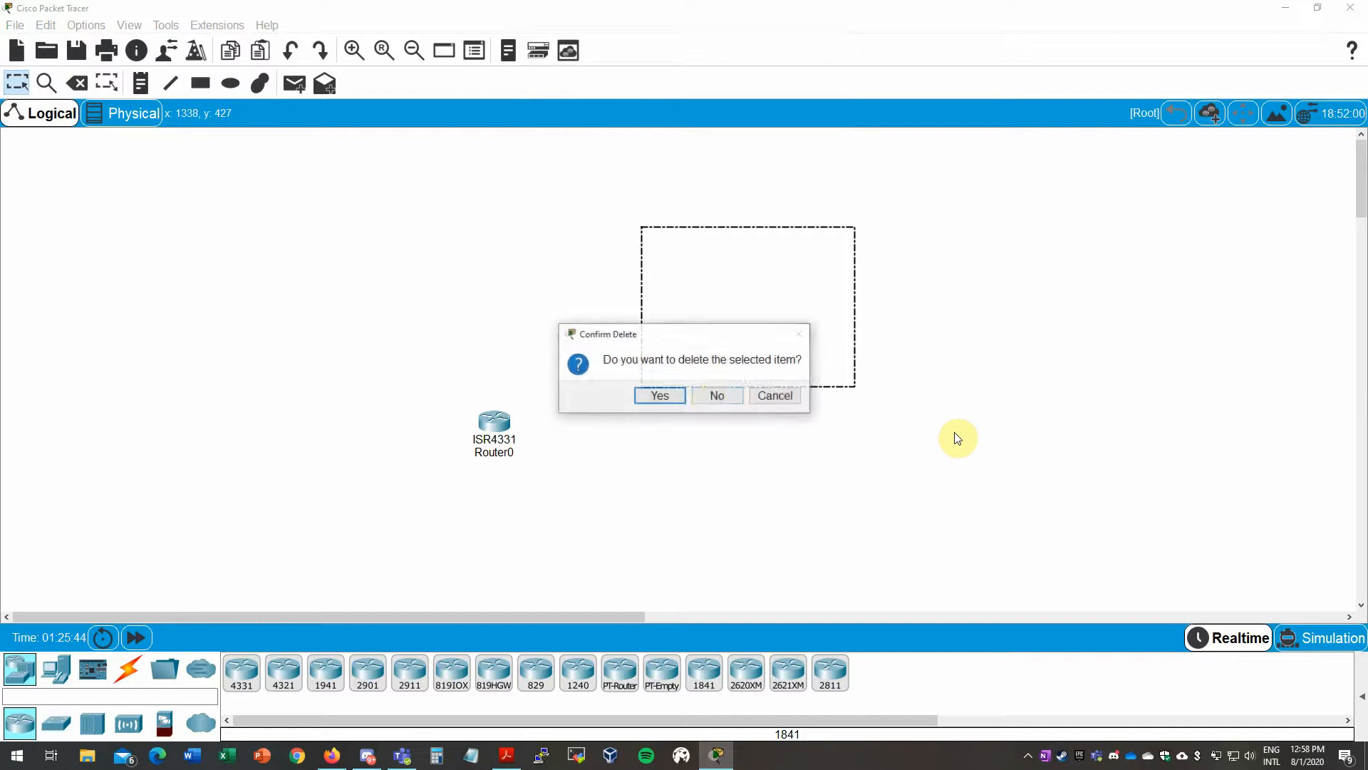
left_click(674, 395)
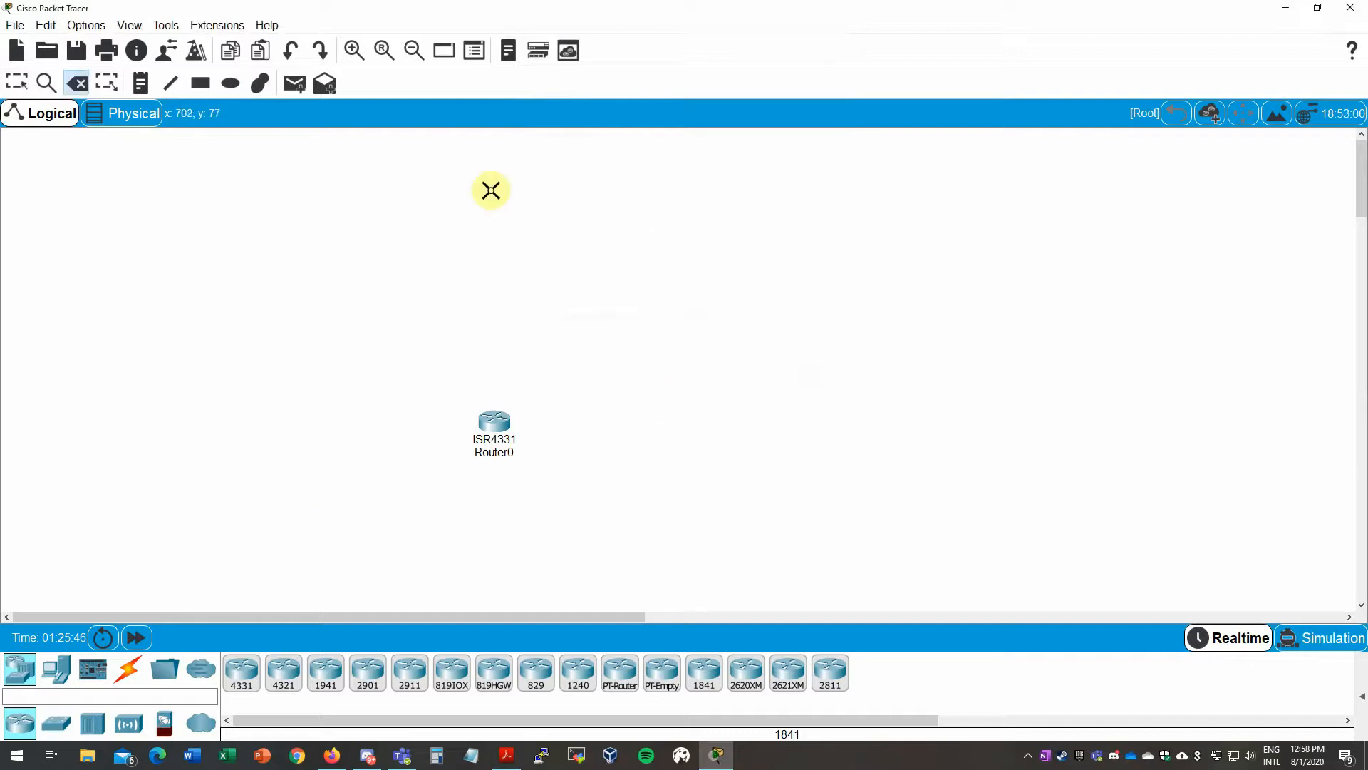
left_click(22, 87)
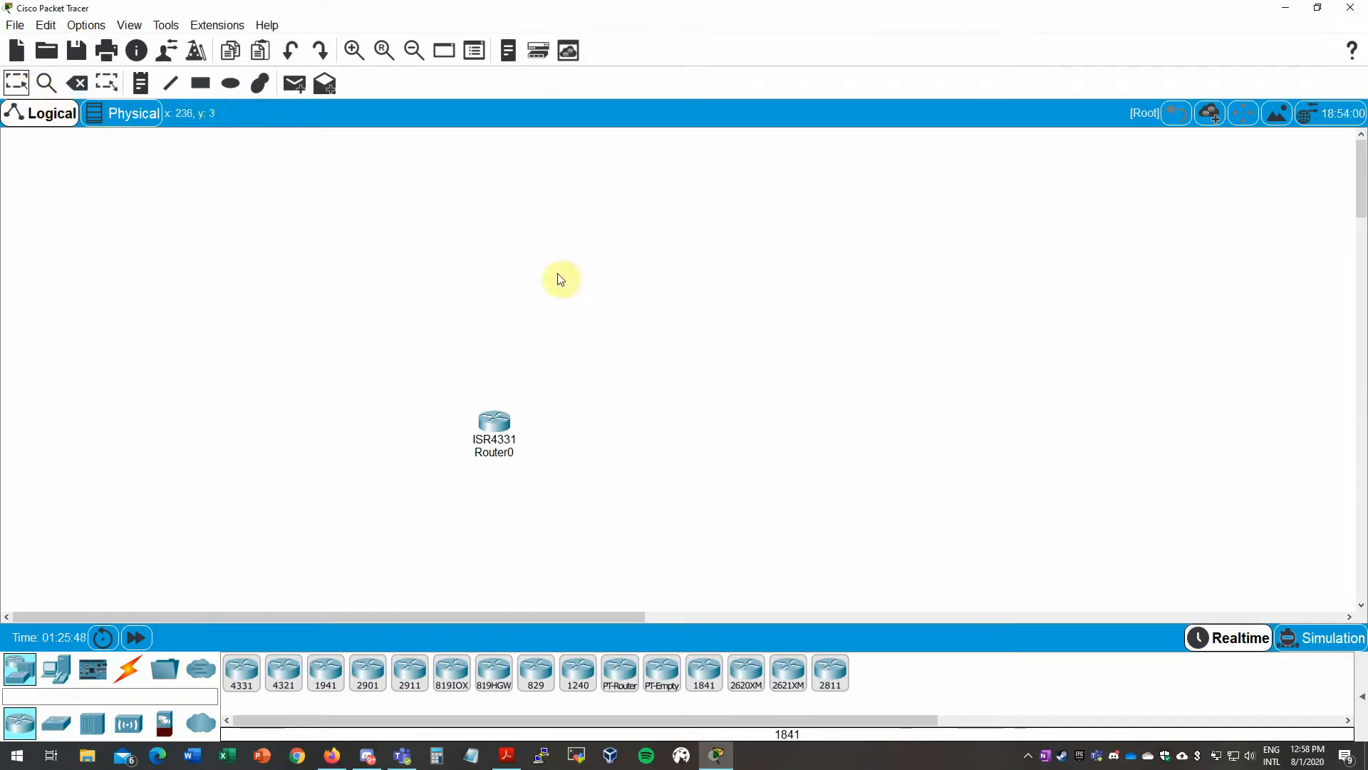
- Add a text note reading "Etiquetas" above and to the right of the router
left_click(140, 84)
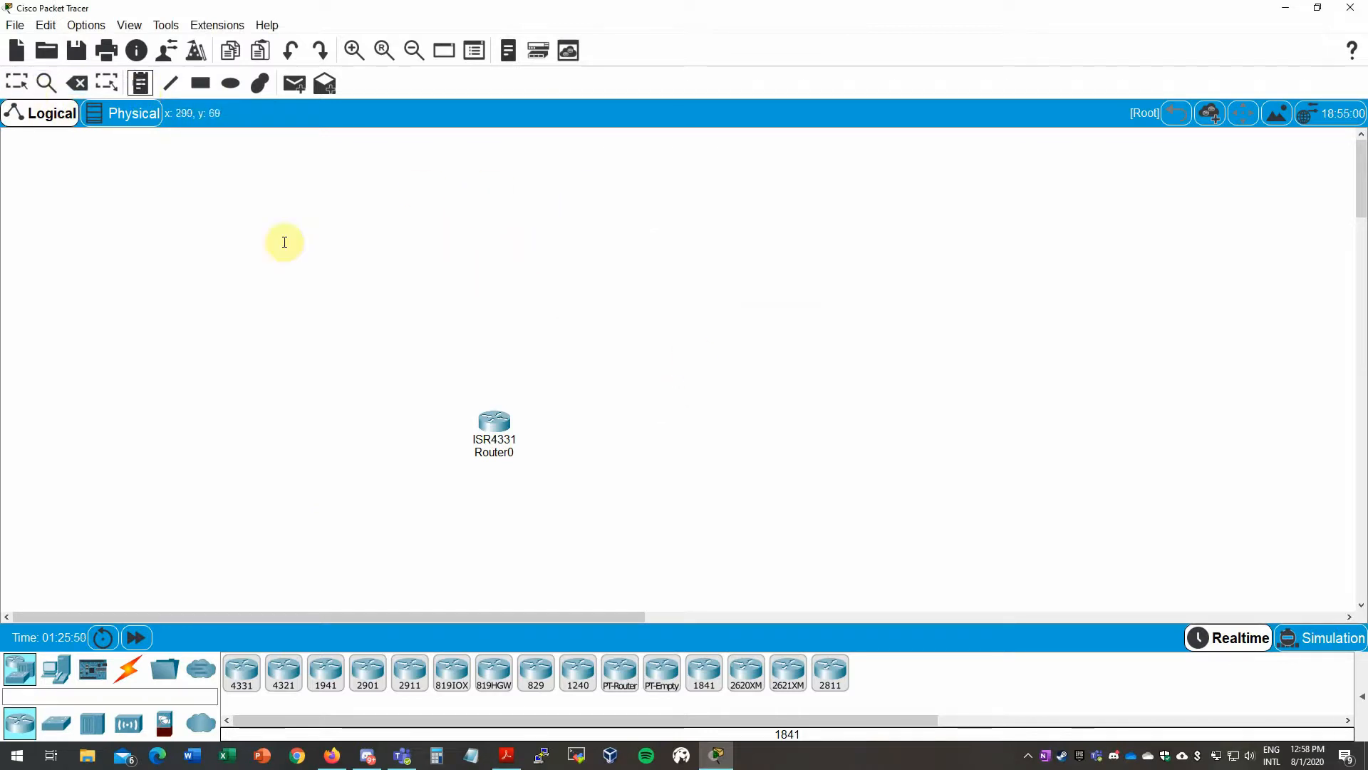
left_click(562, 332)
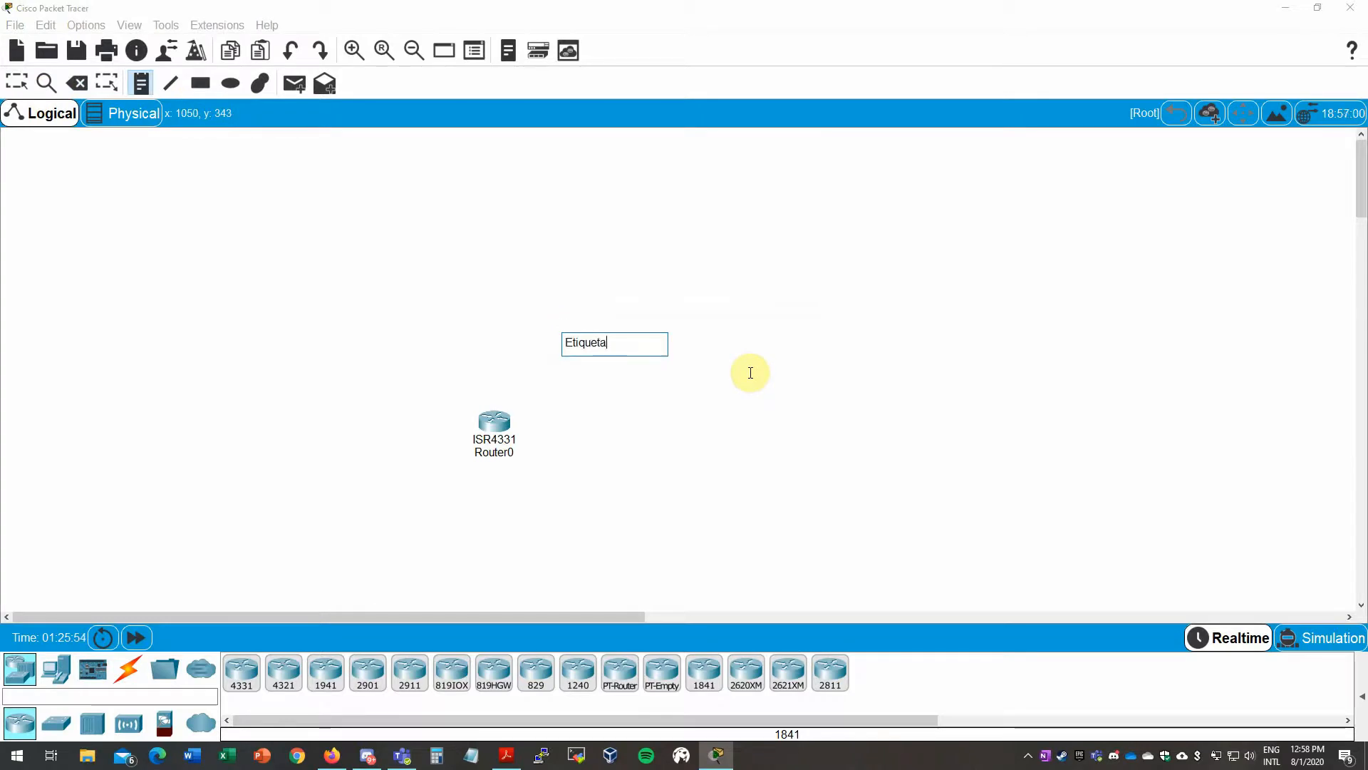
left_click(750, 372)
- Delete the "Etiquetas" note from the workspace
left_click(16, 83)
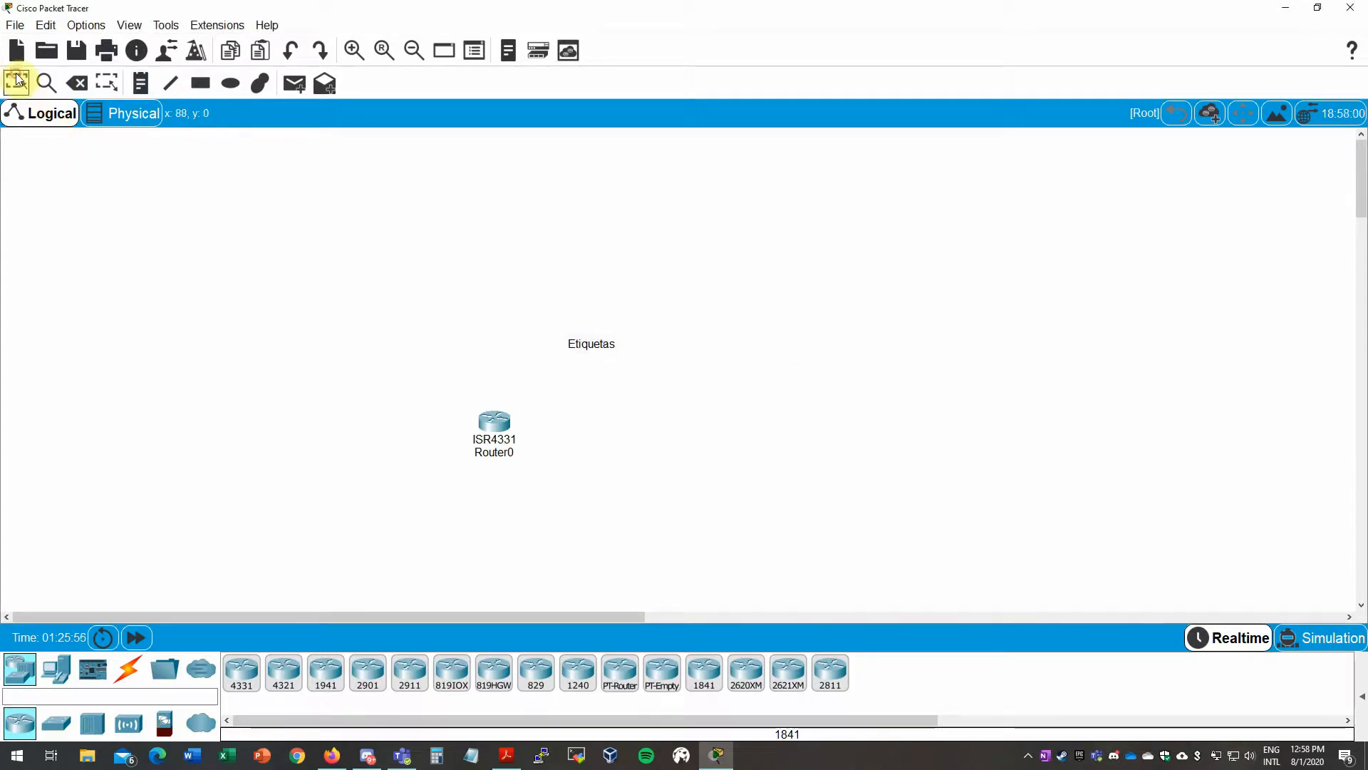
left_click_drag(516, 277, 611, 345)
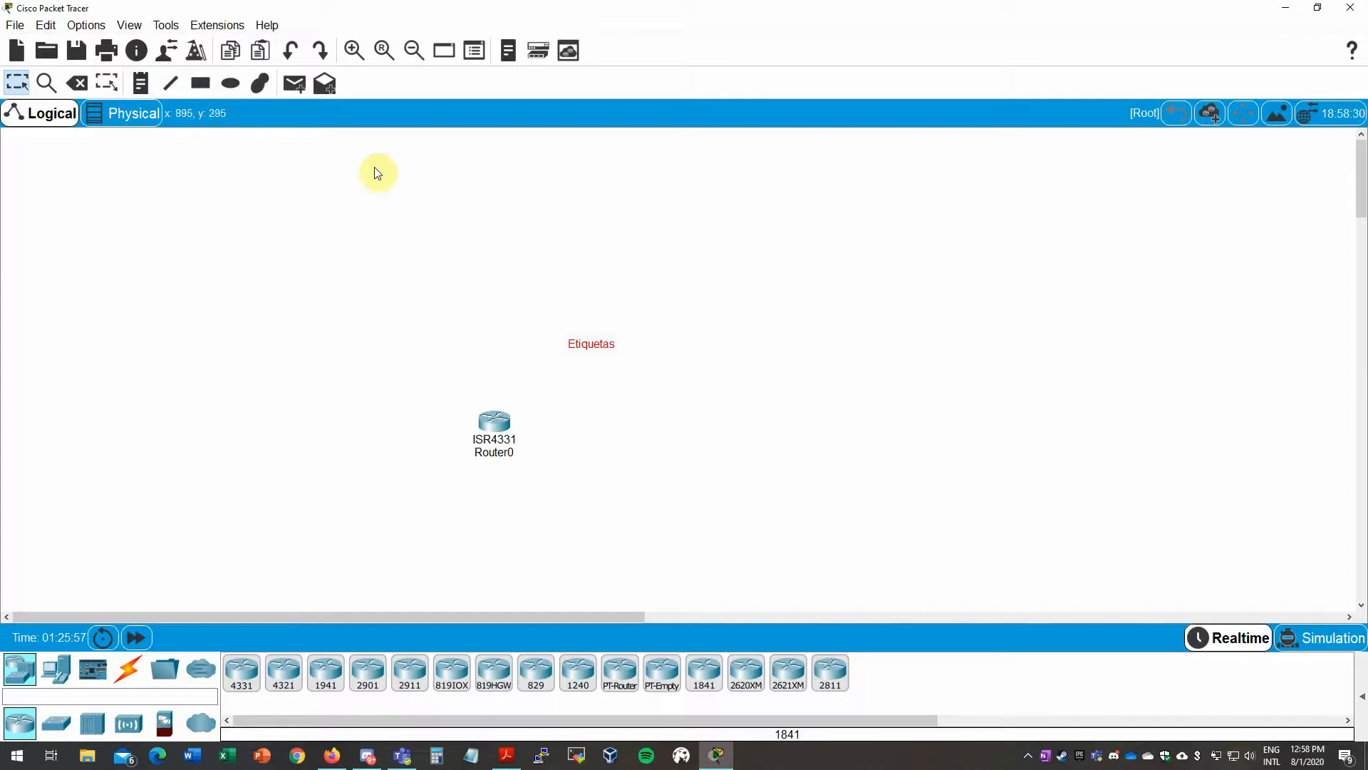
left_click(78, 83)
left_click(656, 393)
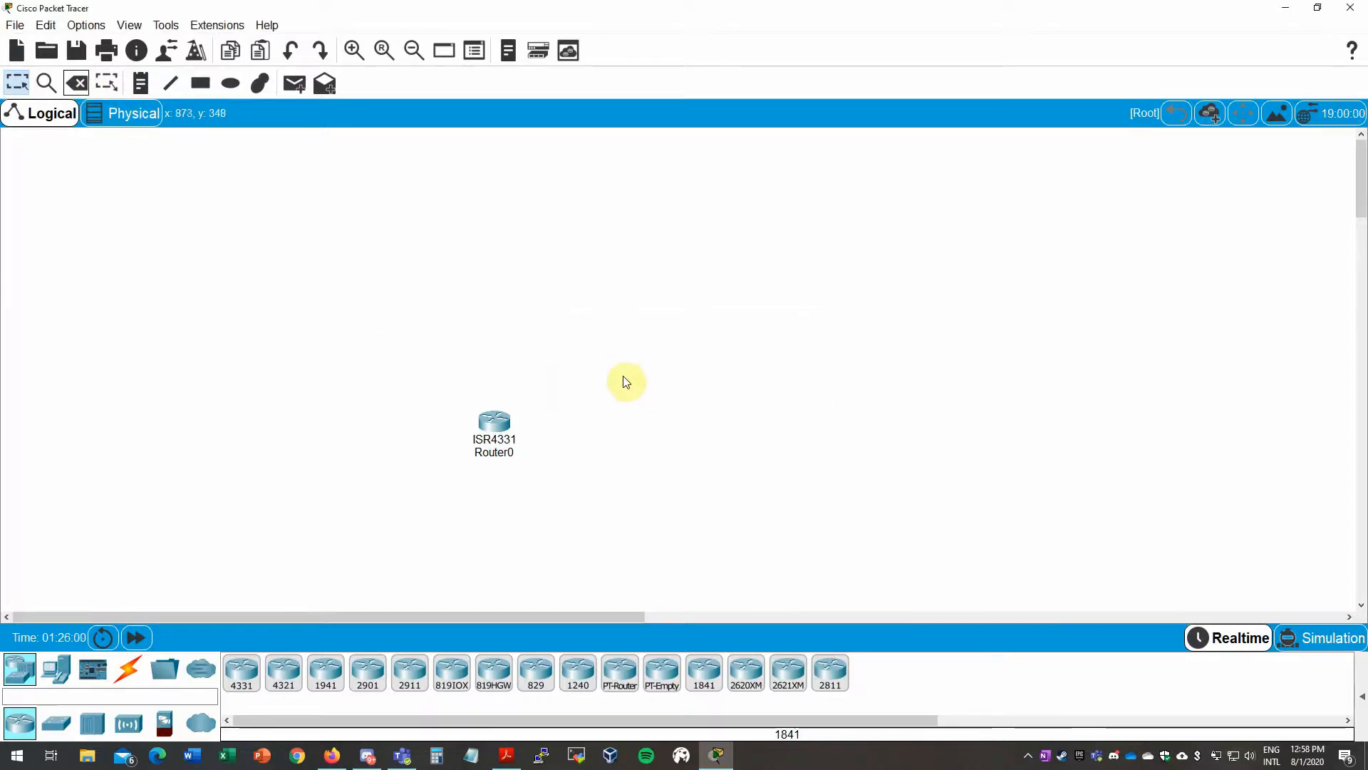
- Move the router toward the left part of the workspace, then open its physical device view in an enlarged window and zoom in
left_click_drag(499, 422, 299, 449)
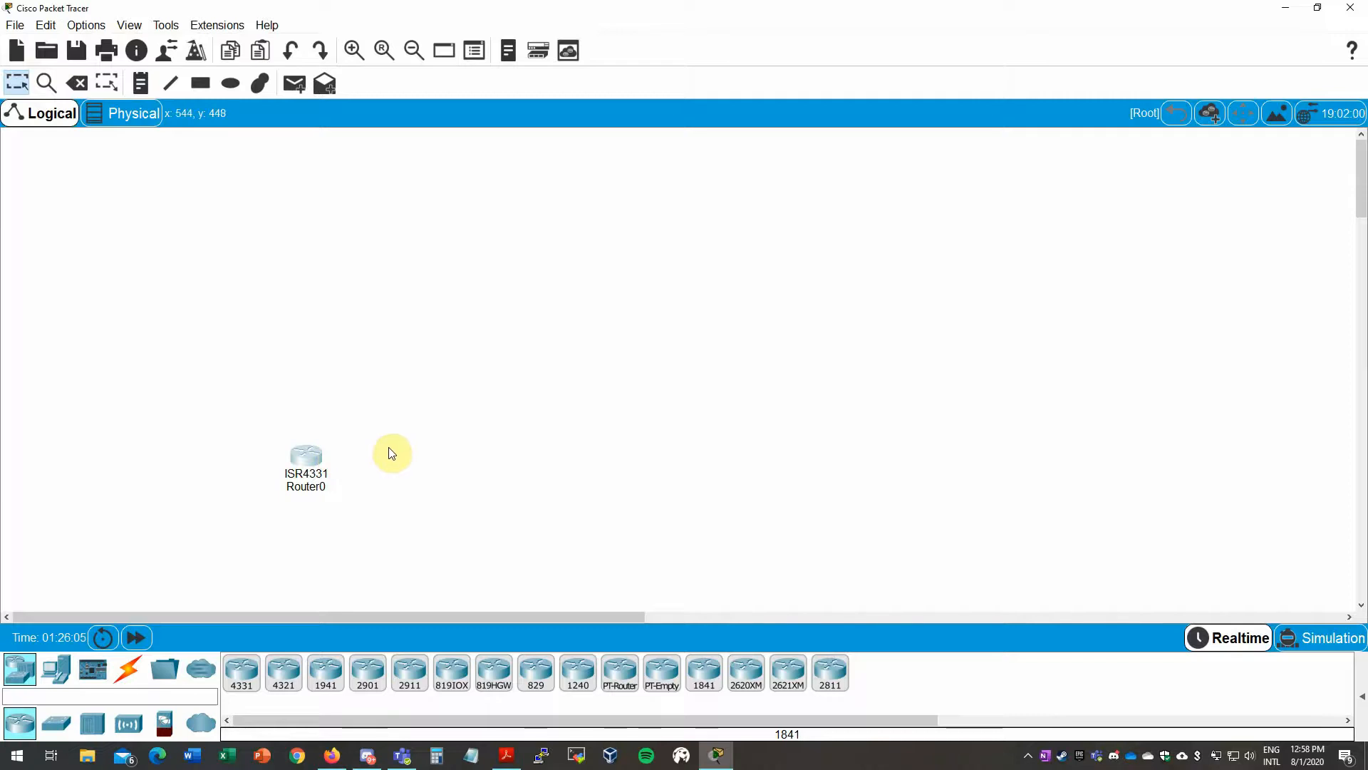
left_click(309, 456)
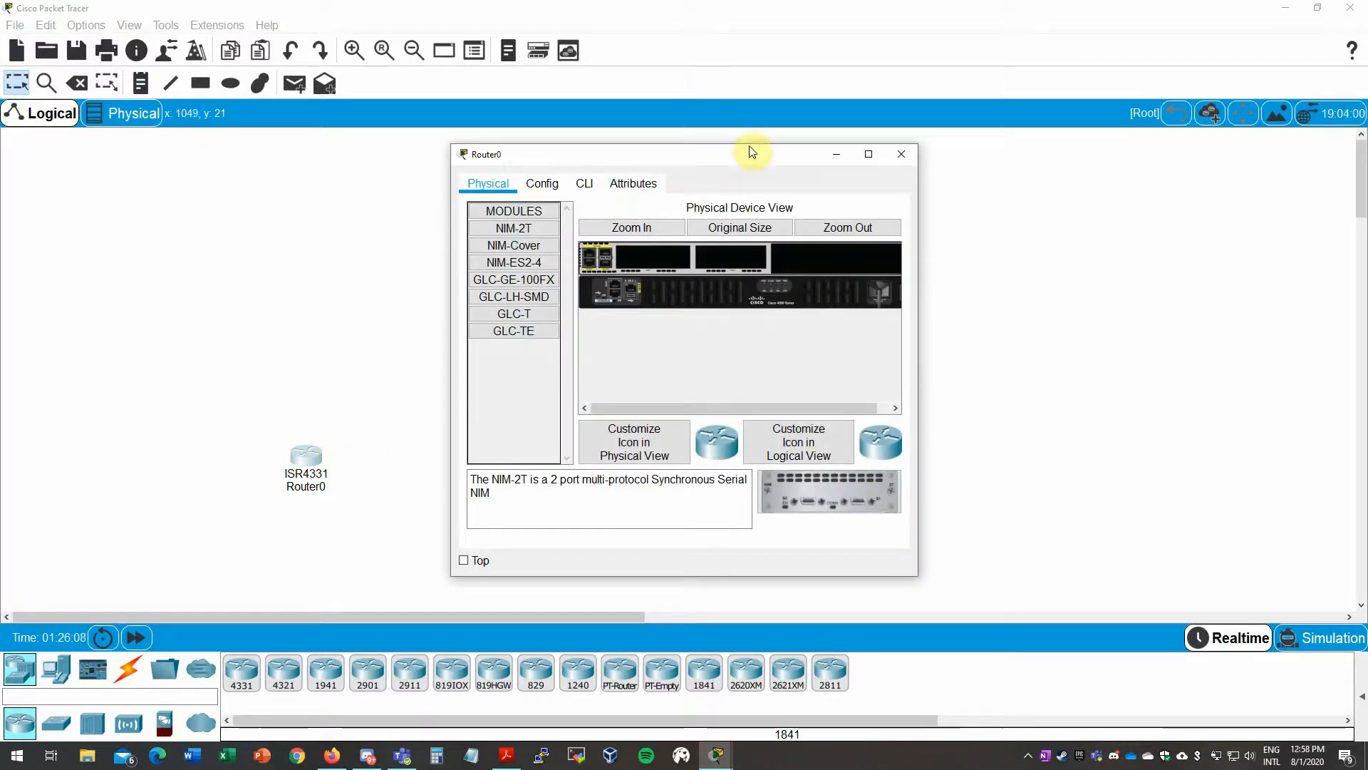
left_click_drag(750, 144, 748, 20)
left_click_drag(920, 198, 1328, 260)
left_click_drag(943, 34, 869, 79)
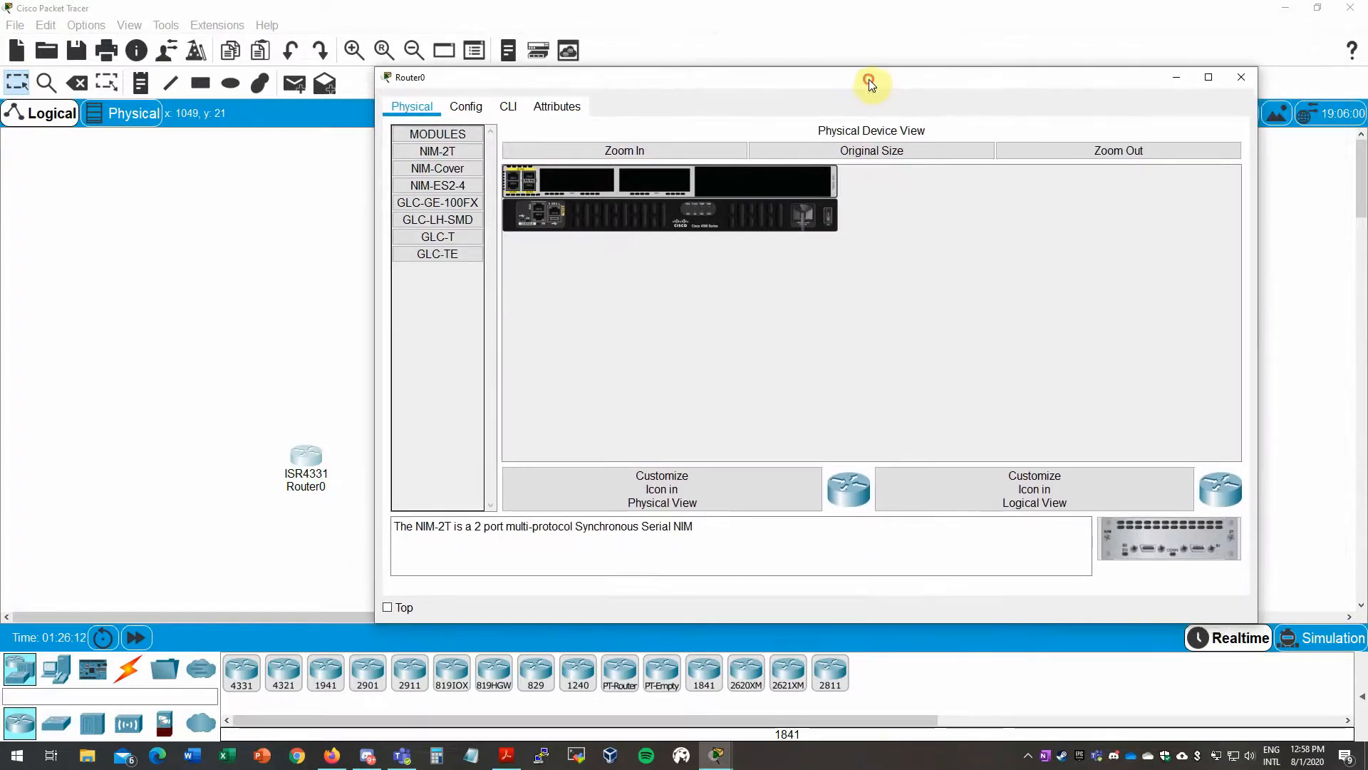
left_click(675, 153)
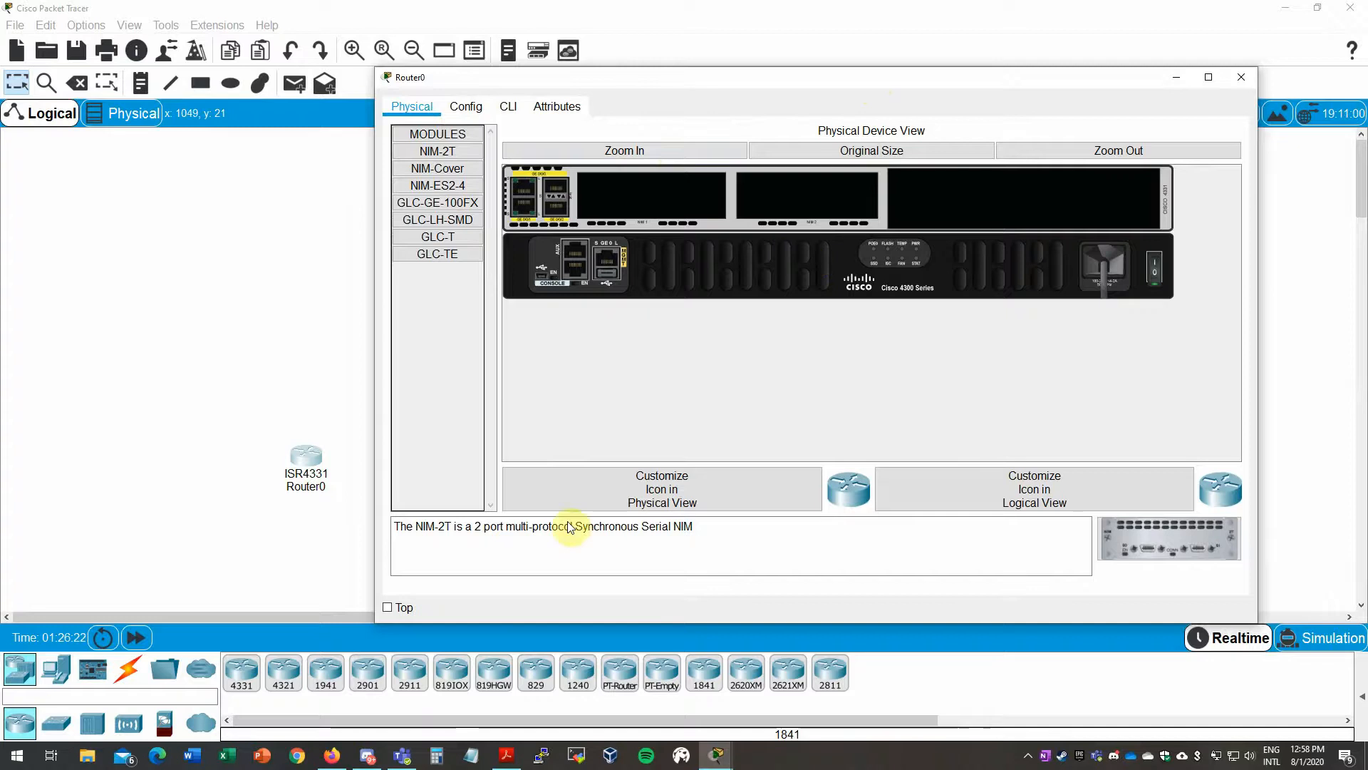
- Switch to the web browser and compare the port layouts in the Cisco 891F and Cisco 4321 router photos
left_click(348, 760)
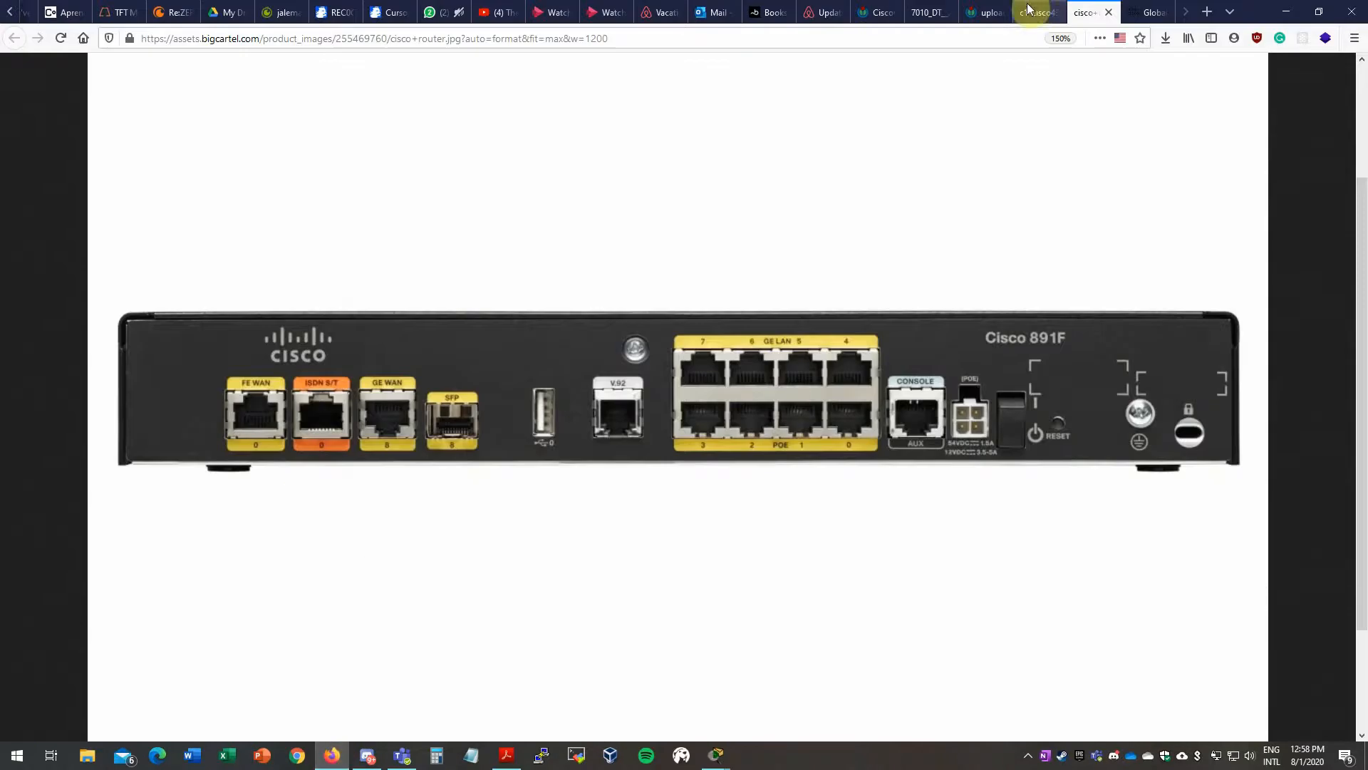
left_click(944, 12)
left_click(1145, 12)
left_click(1032, 14)
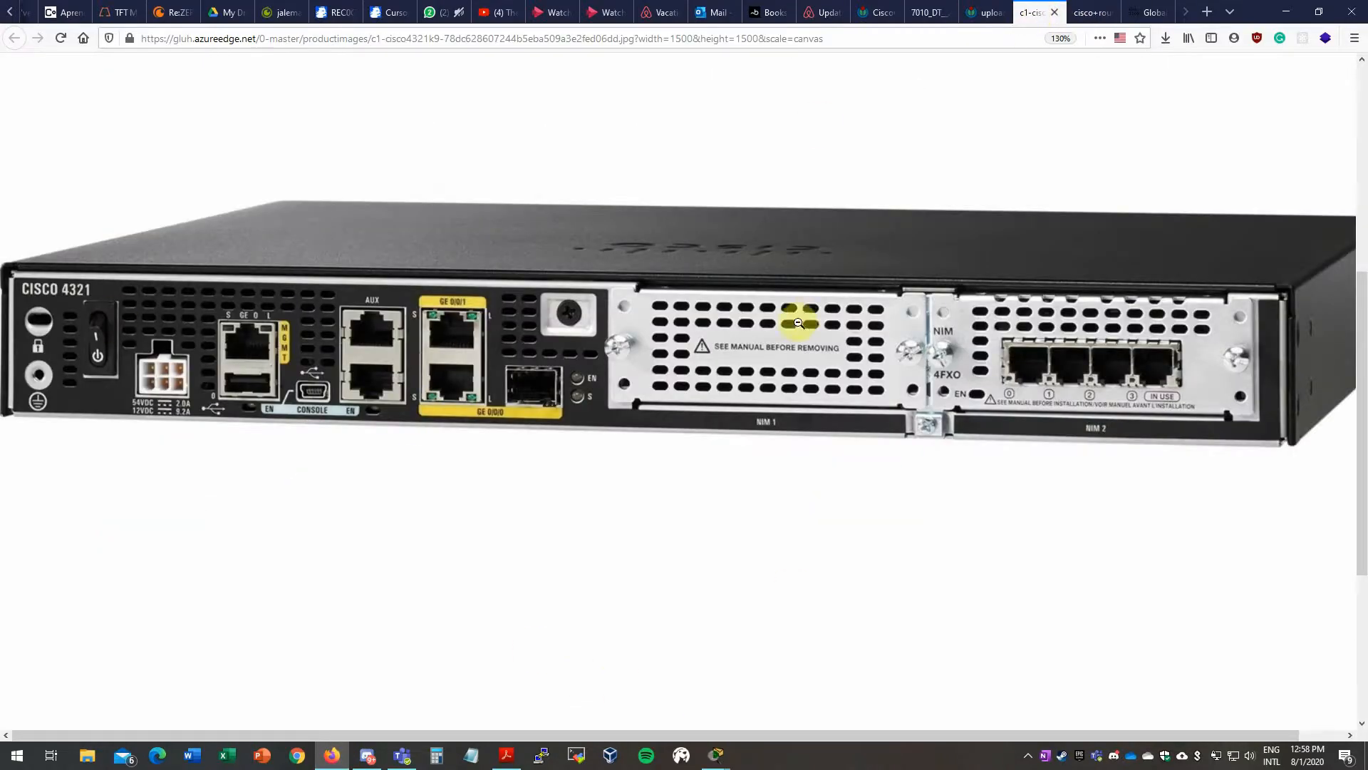
left_click(1101, 12)
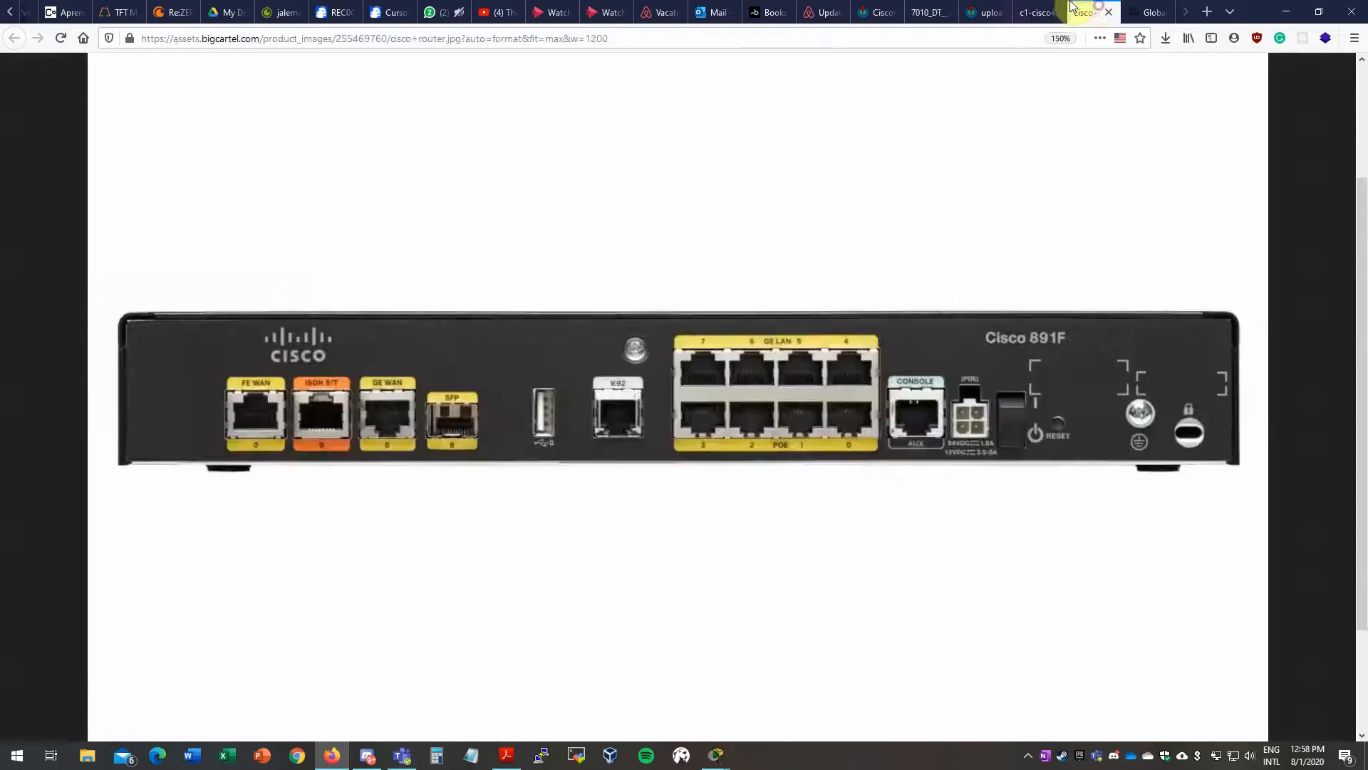
left_click(1037, 12)
- Return to Router0's physical device view in Cisco Packet Tracer and power the router off
mouse_move(716, 755)
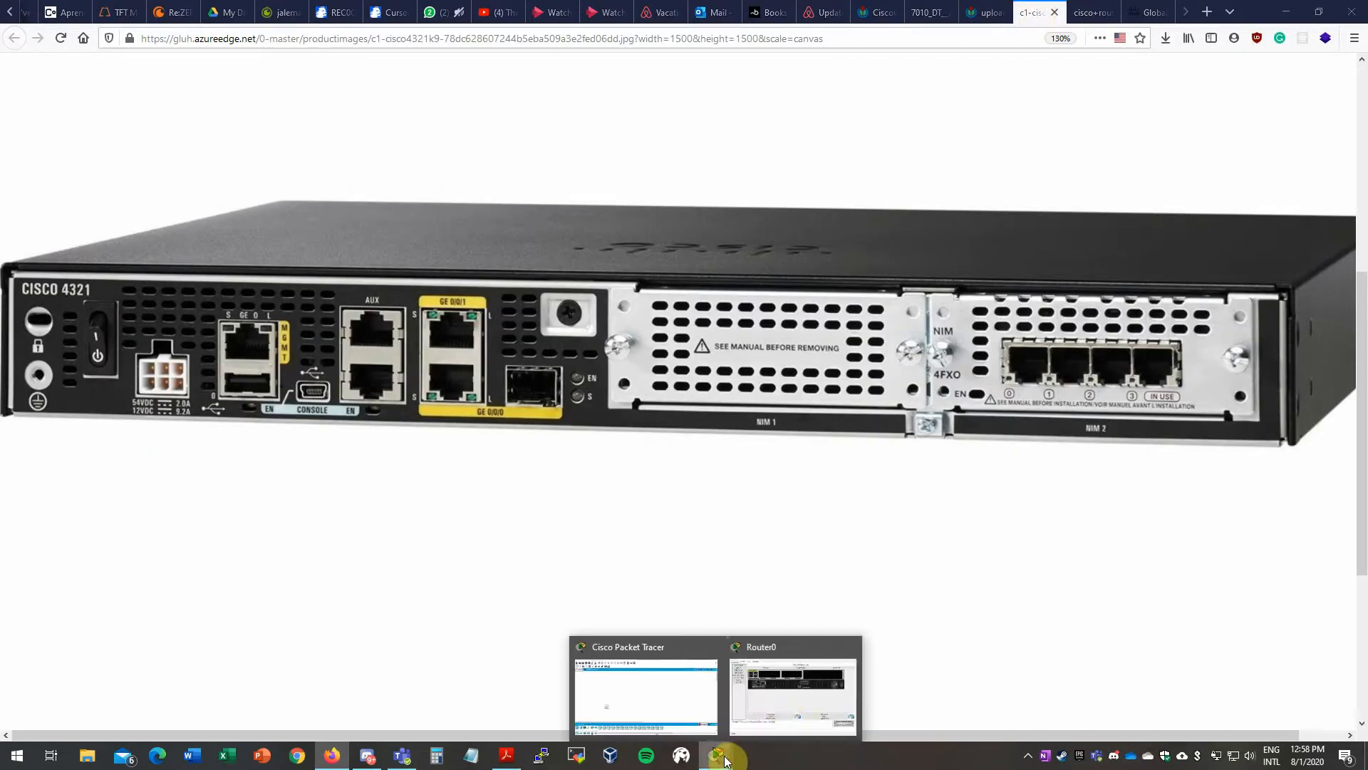
left_click(779, 702)
left_click(663, 723)
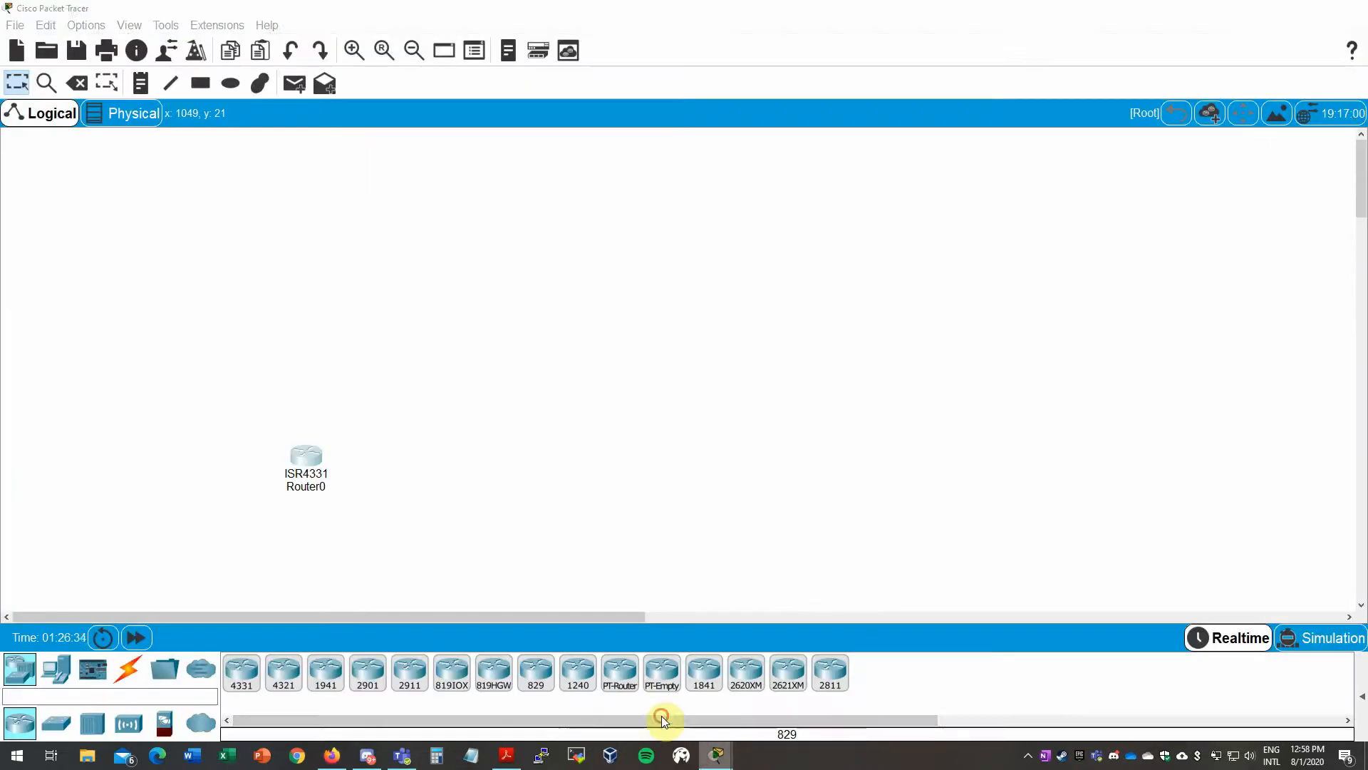
left_click(780, 684)
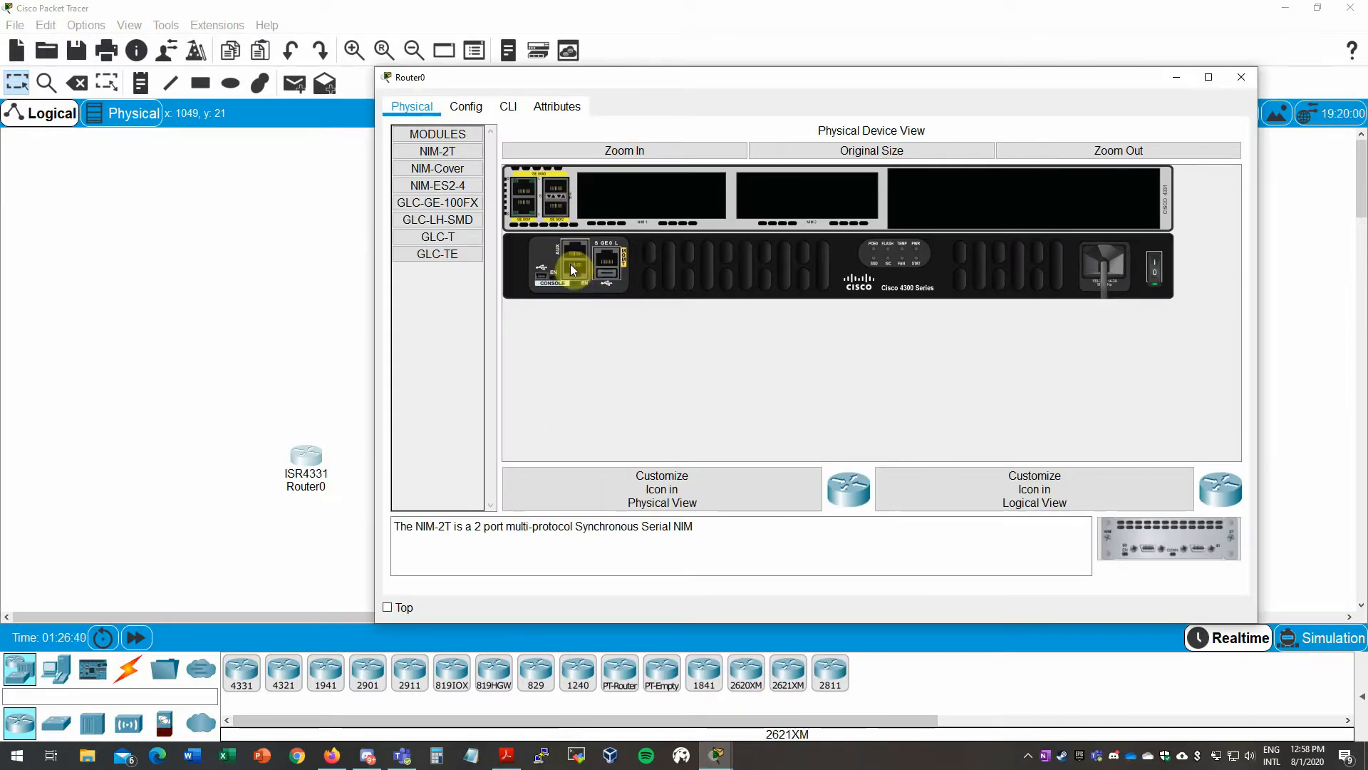
left_click(1155, 272)
- Review the NIM-2T, NIM-Cover and NIM-ES2-4 modules and hold the NIM-ES2-4 over the router's empty bays without installing it
left_click(446, 151)
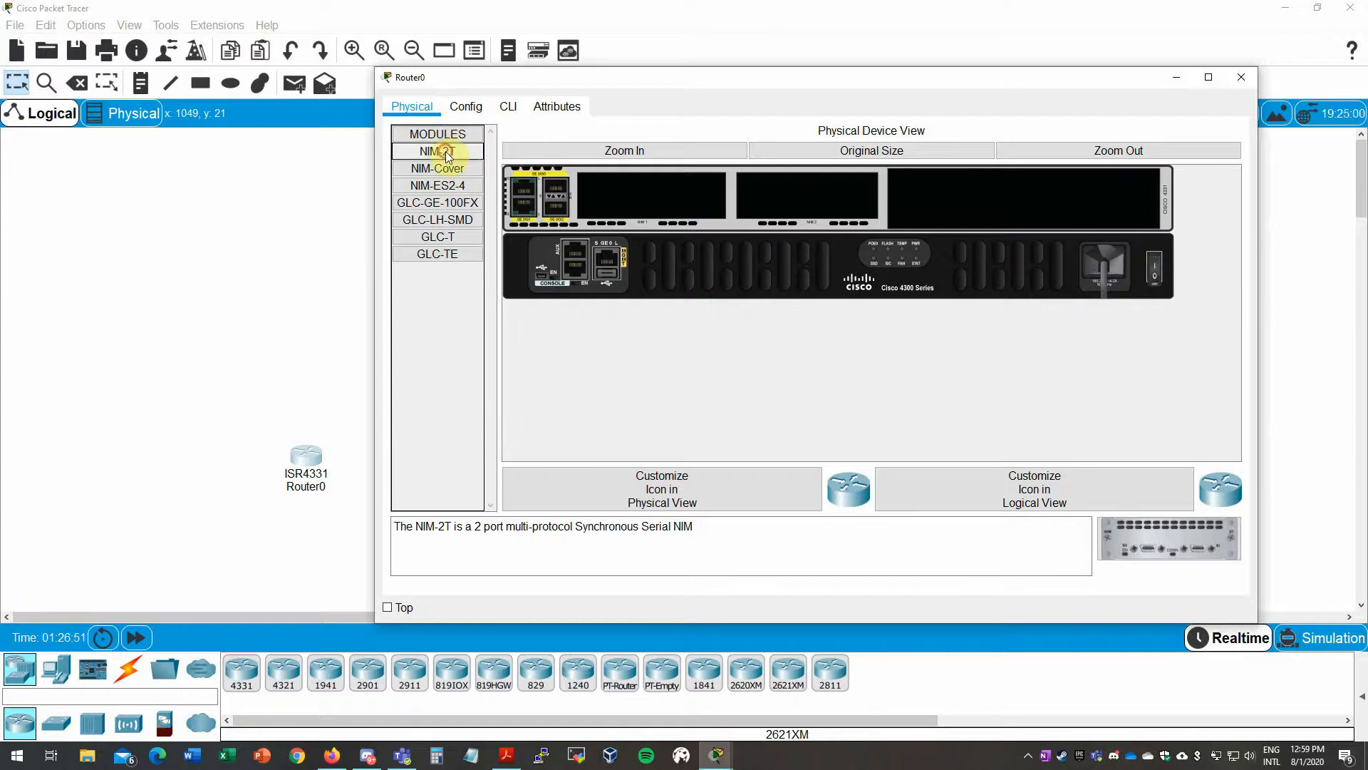
left_click(441, 168)
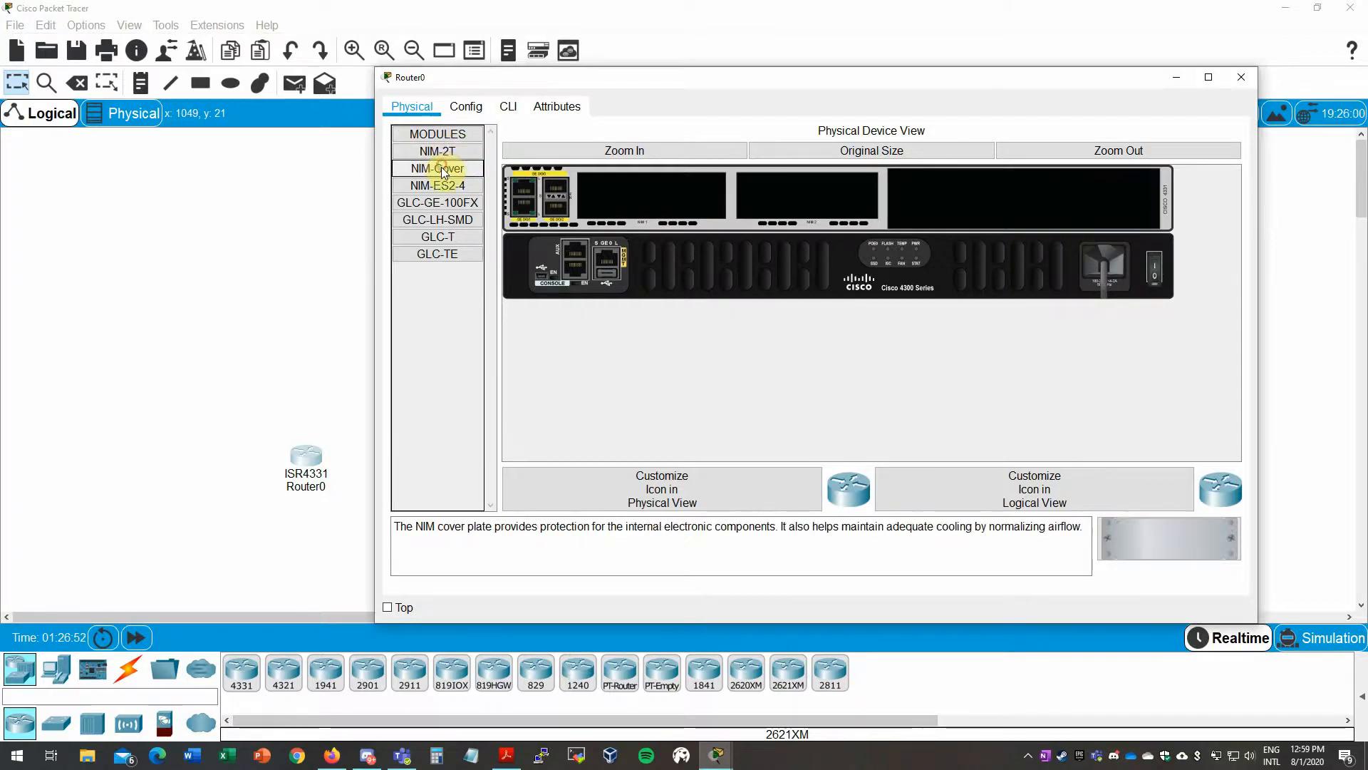
left_click(440, 187)
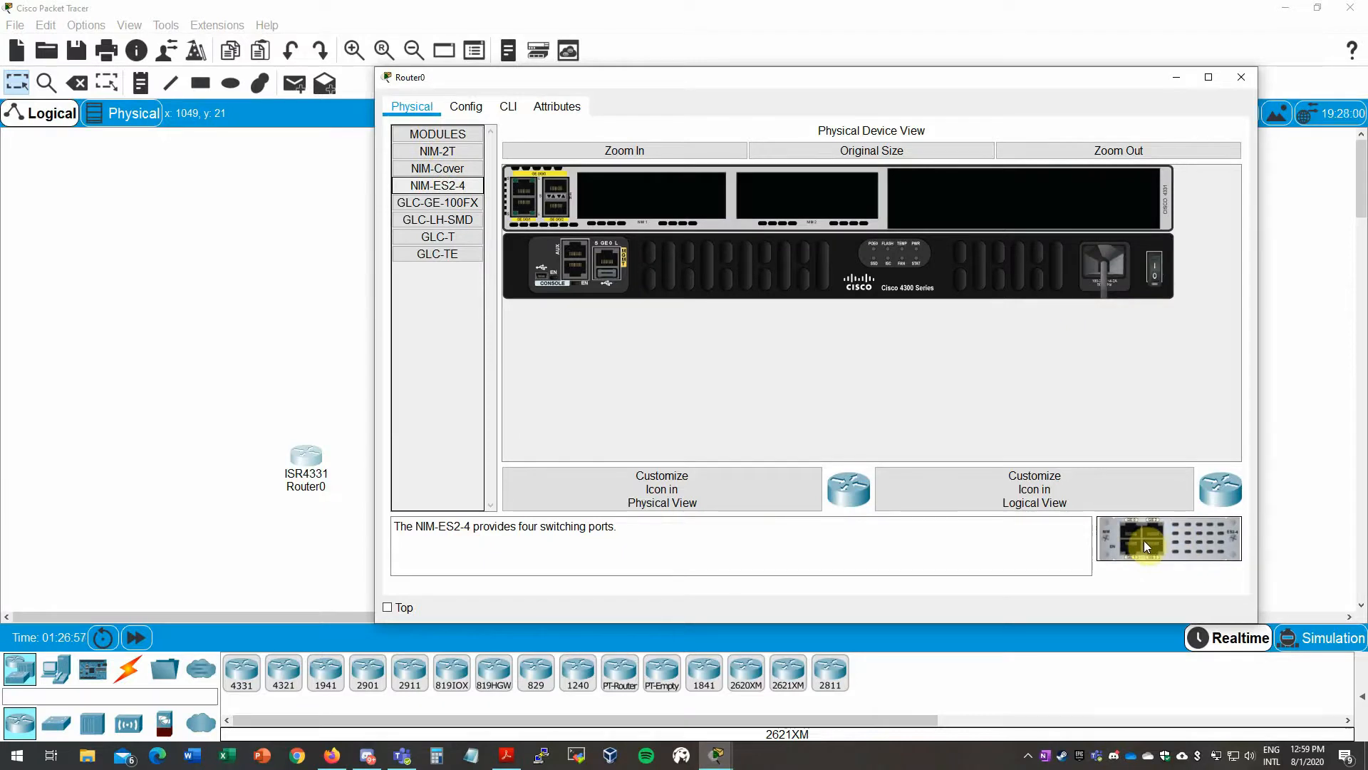
left_click_drag(1149, 541, 576, 208)
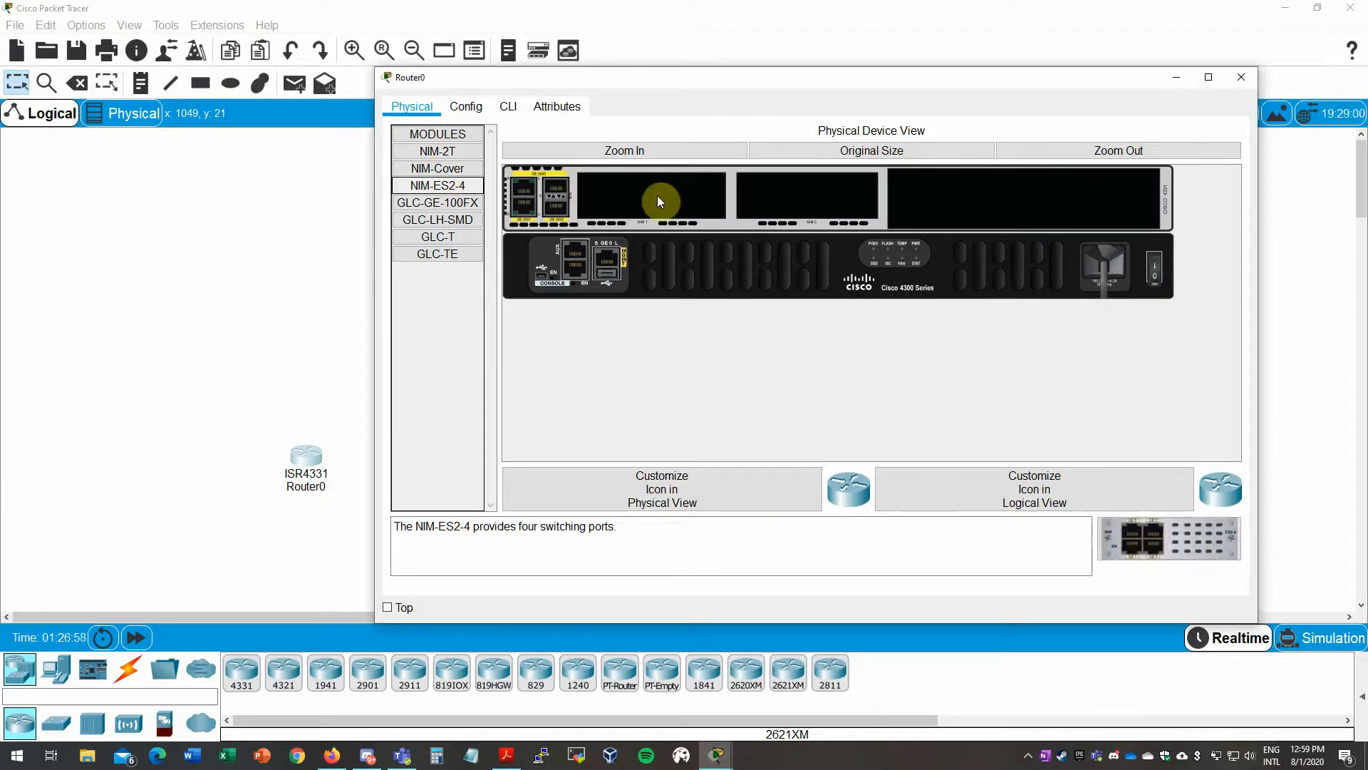
left_click_drag(784, 204, 987, 199)
- Look through the GLC-GE-100FX, GLC-LH-SMD, GLC-T and GLC-TE modules, and revisit NIM-2T and NIM-Cover
left_click(438, 203)
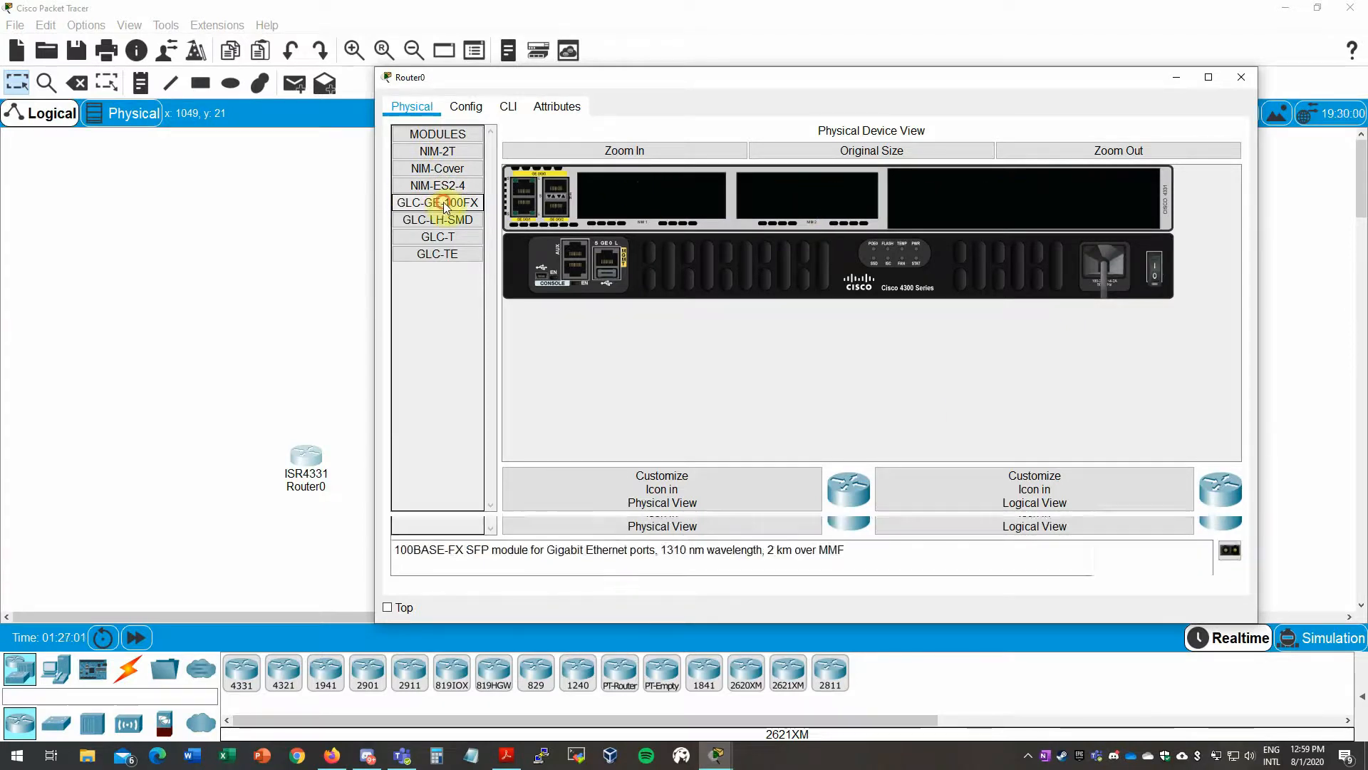
left_click(439, 220)
left_click(443, 237)
left_click(442, 255)
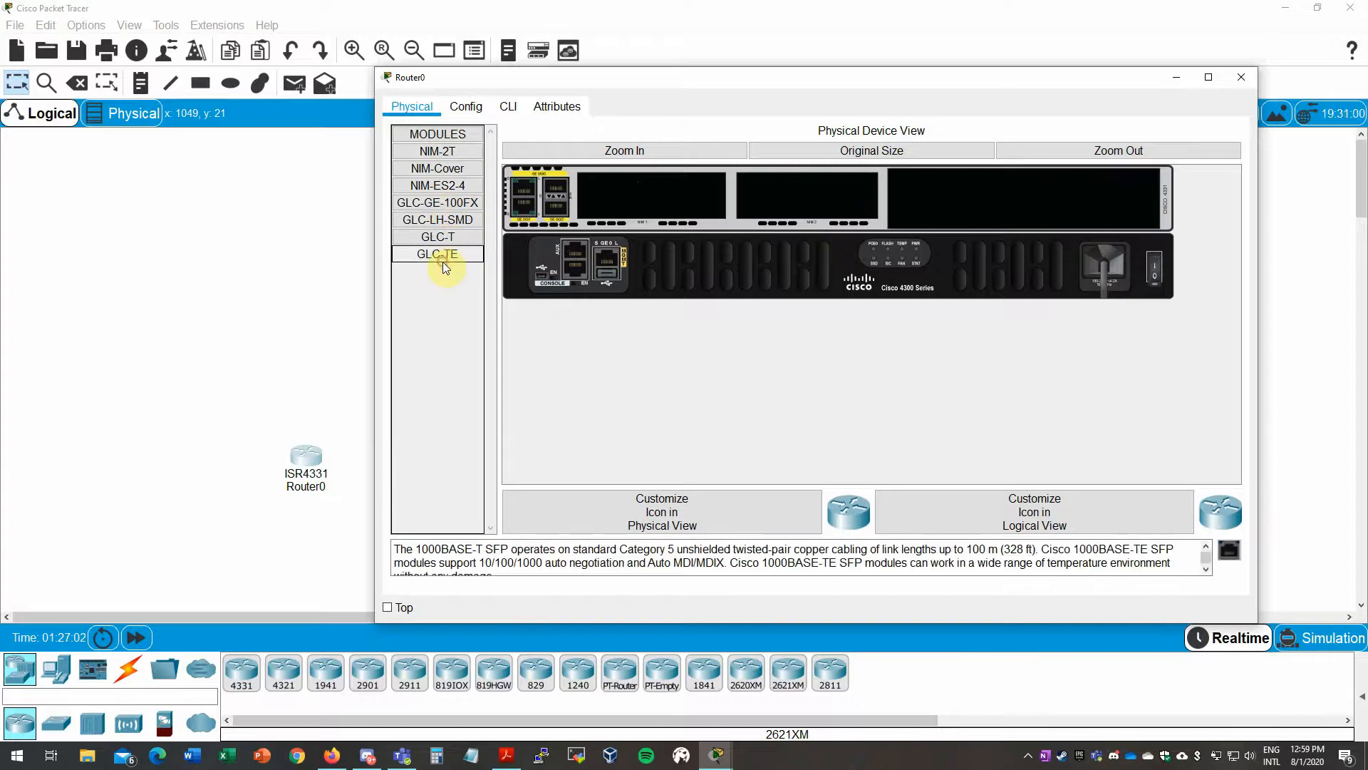
left_click(443, 151)
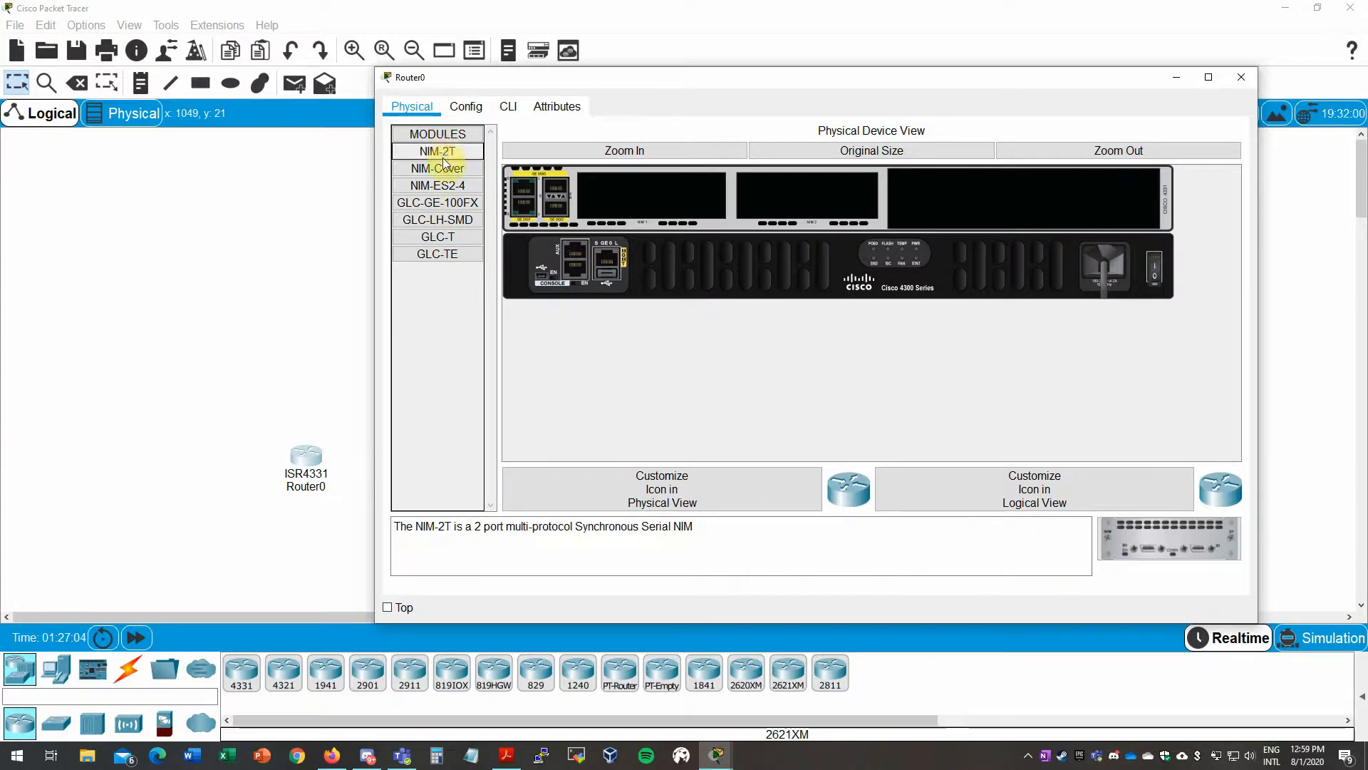
left_click(444, 168)
left_click(443, 151)
- Install a NIM-ES2-4 module in each of the two NIM slots and try to open the router's configuration
left_click(441, 187)
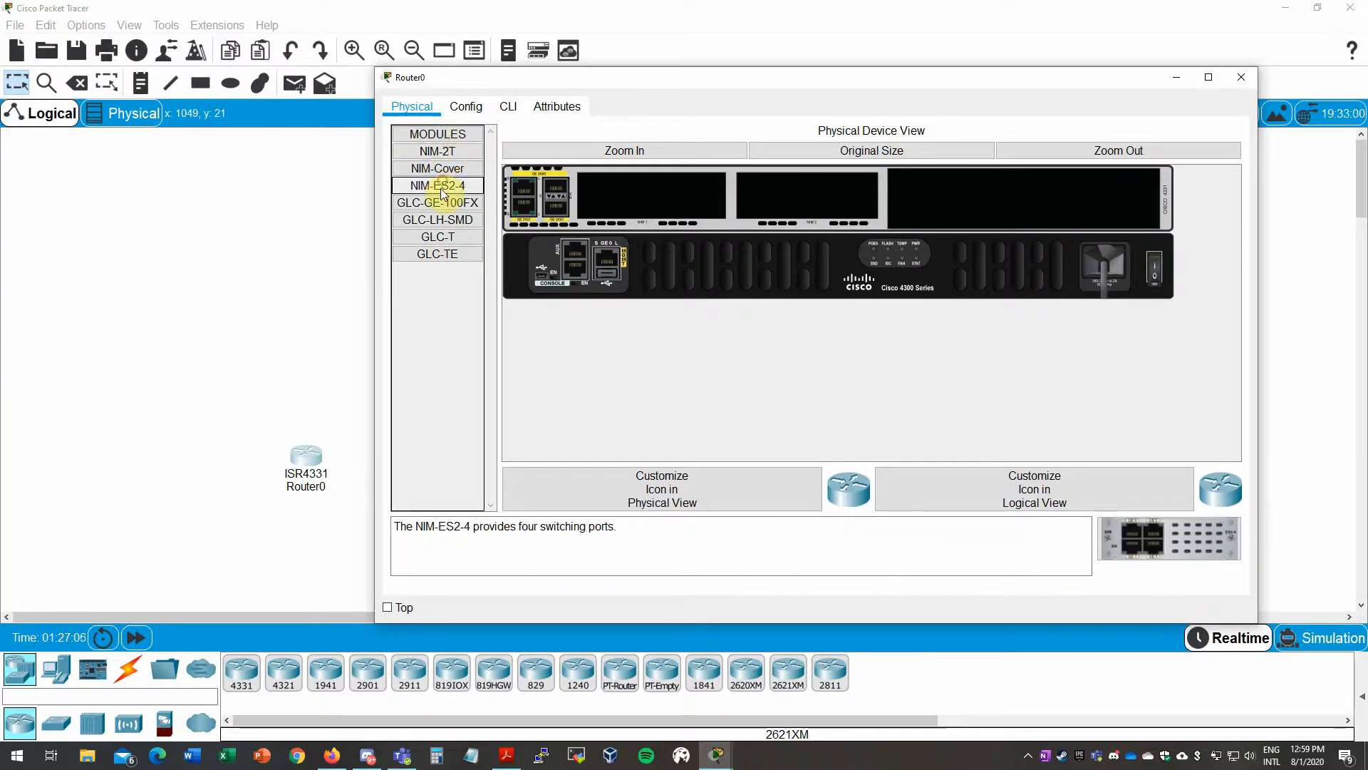
left_click_drag(1169, 539, 649, 197)
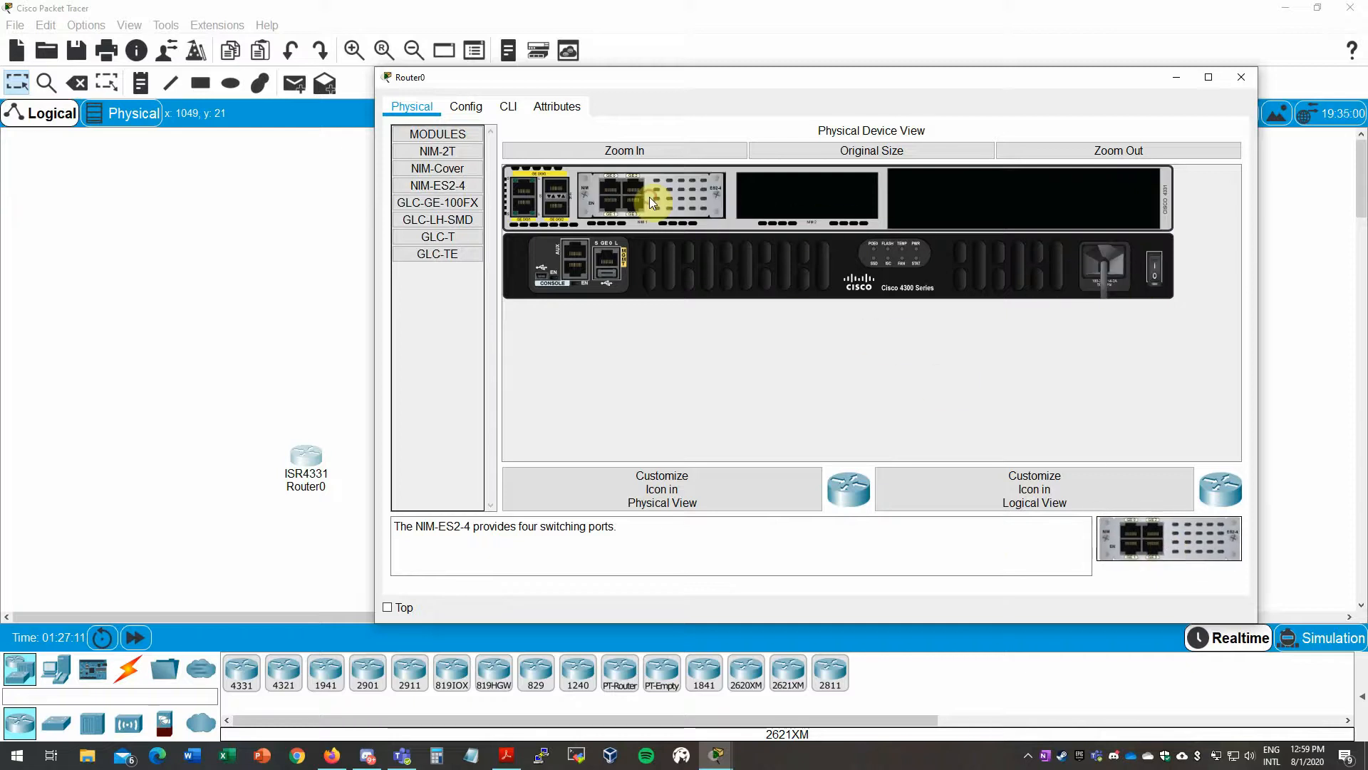
left_click_drag(1183, 543, 805, 196)
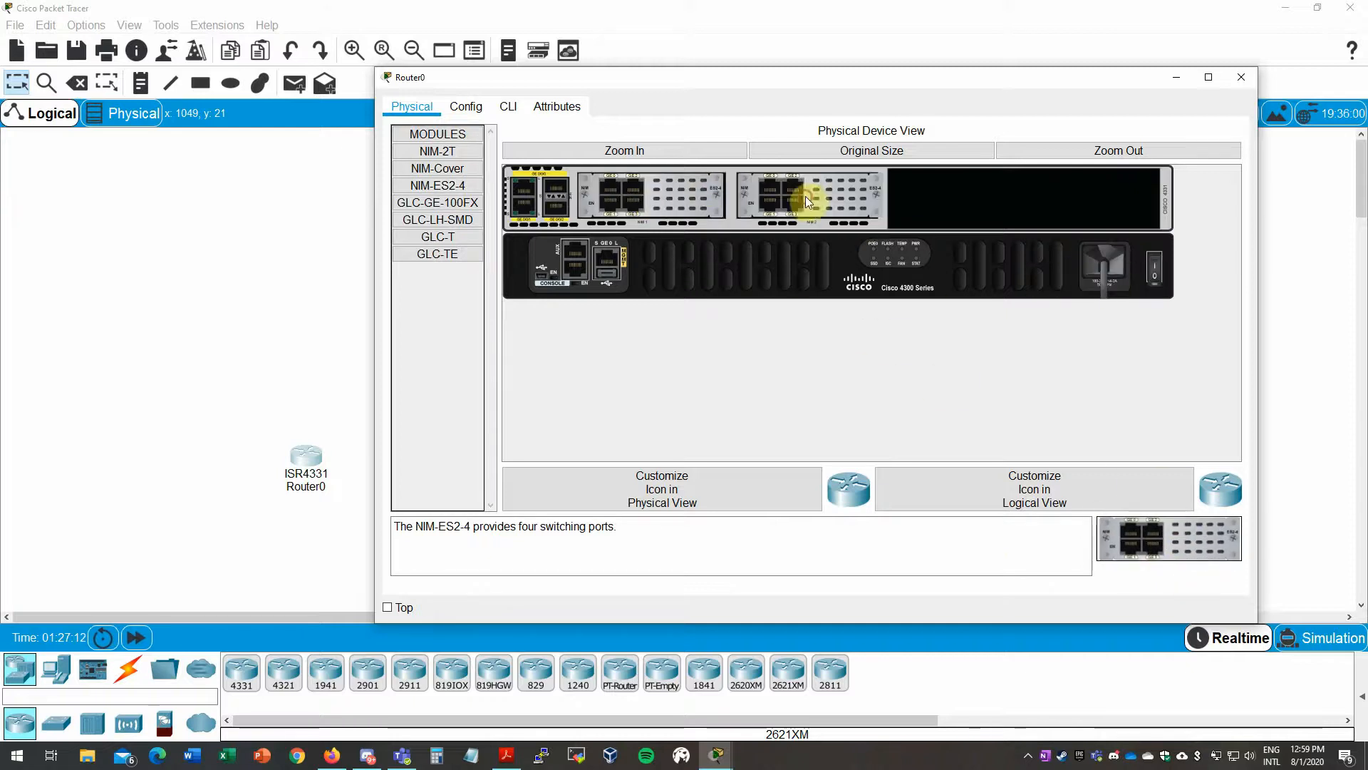
left_click(460, 104)
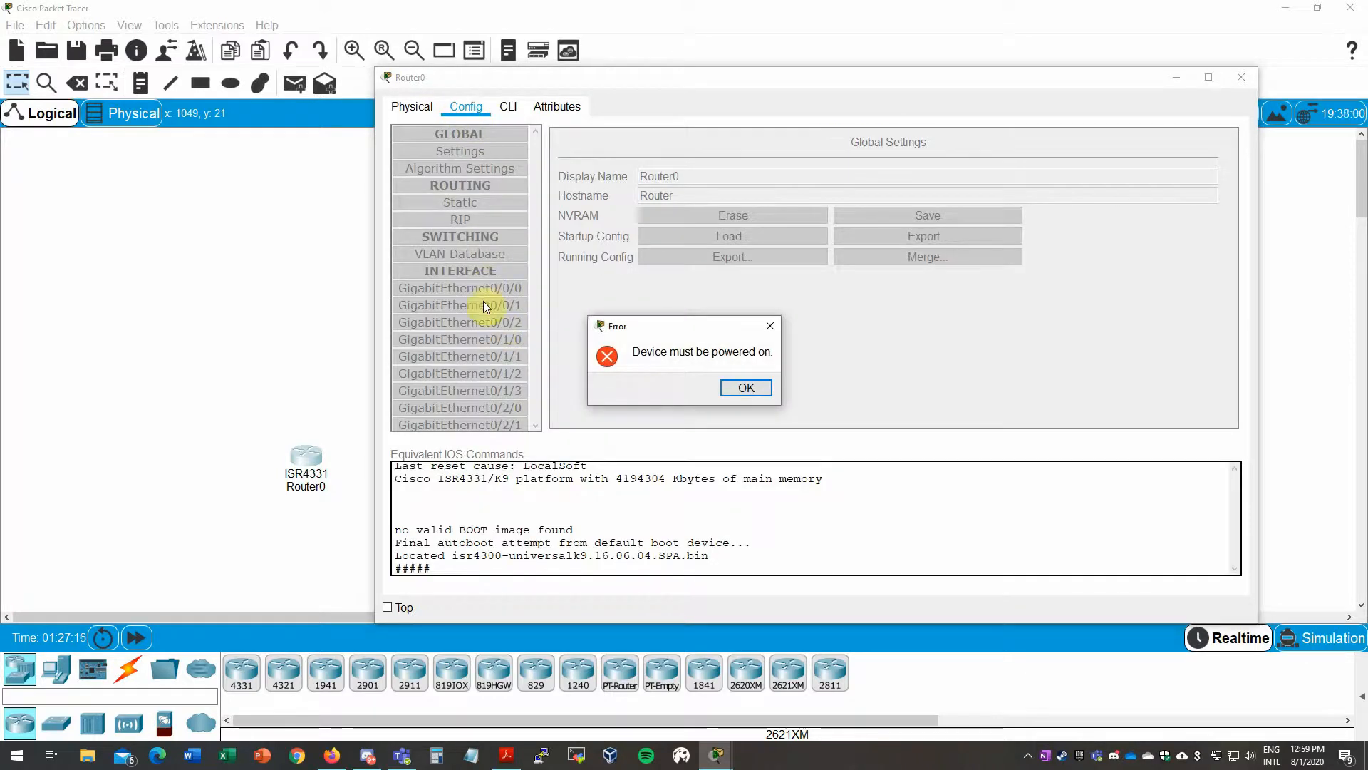
left_click(746, 388)
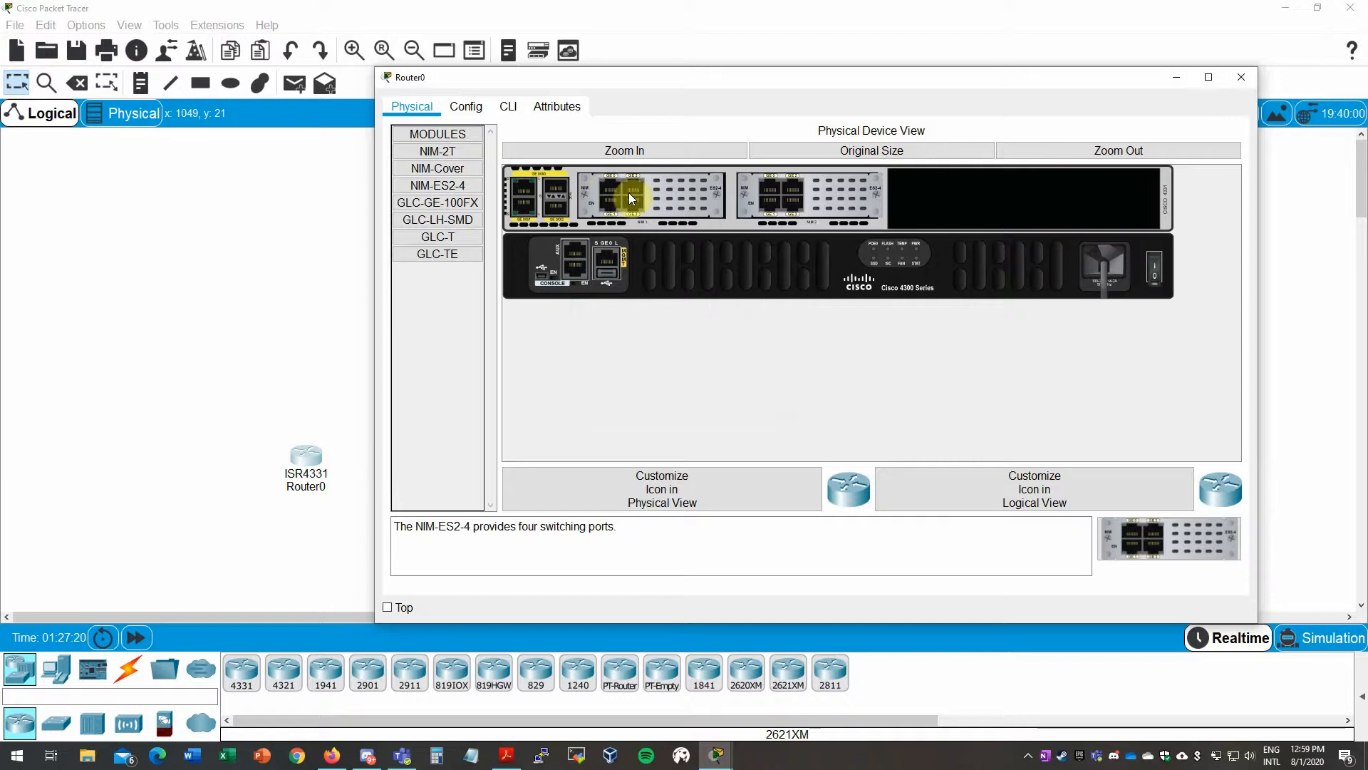
- Magnify the router's physical view and remove the NIM-ES2-4 modules from both NIM slots
key("super+plus")
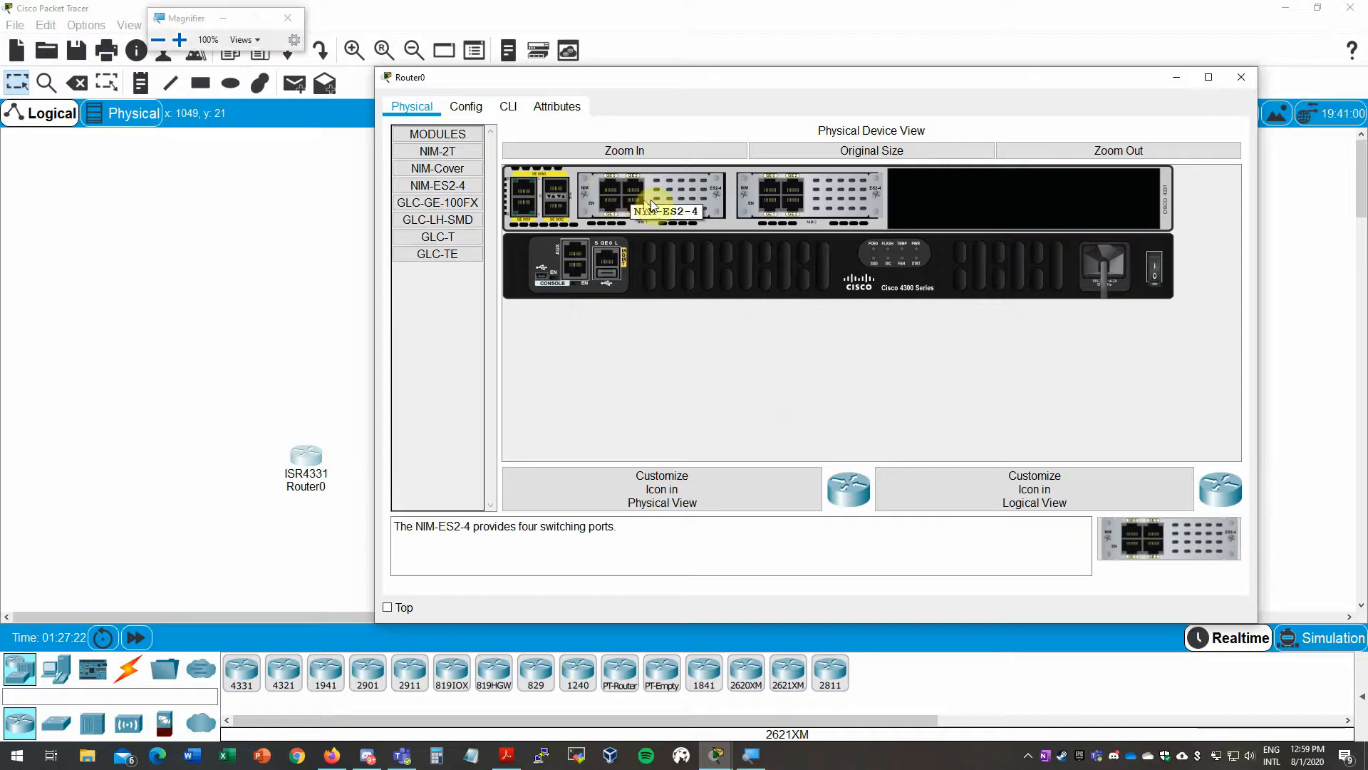
key("super+plus")
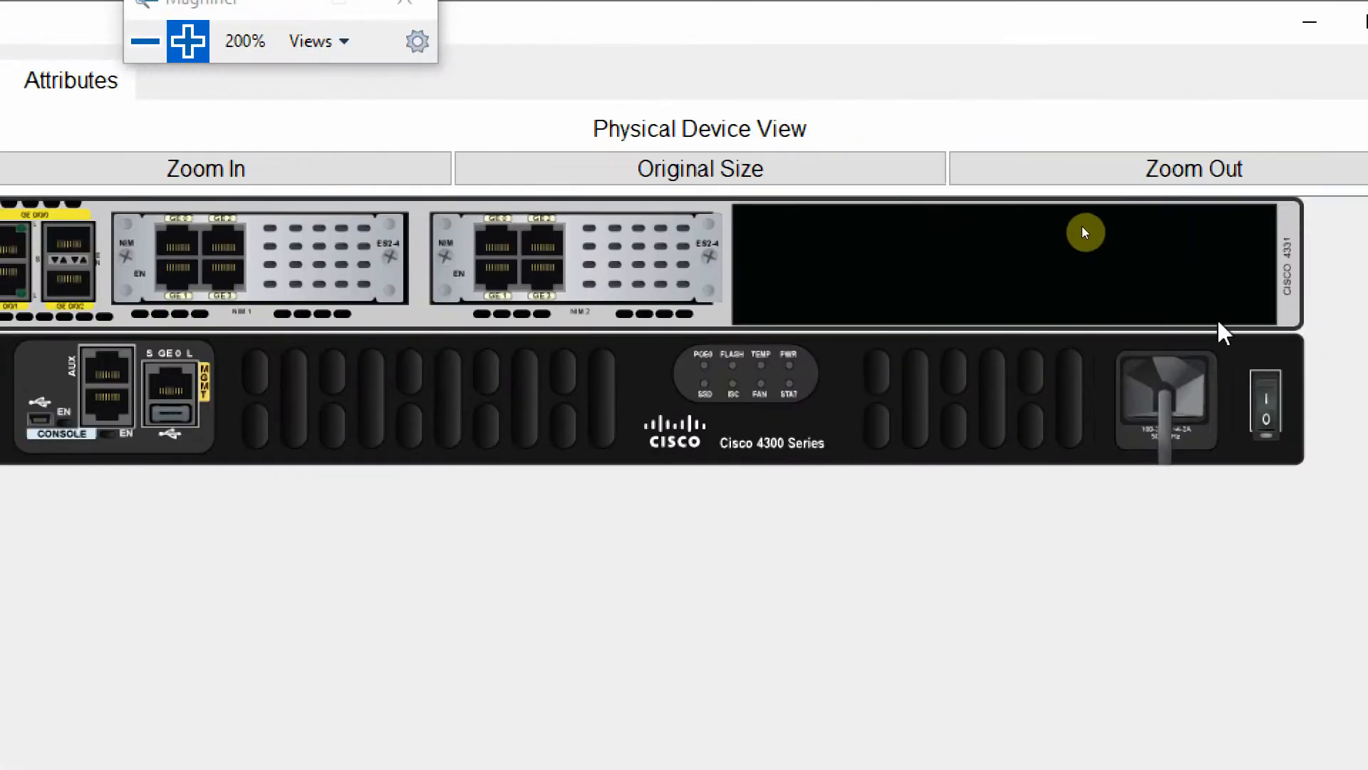
left_click(44, 353)
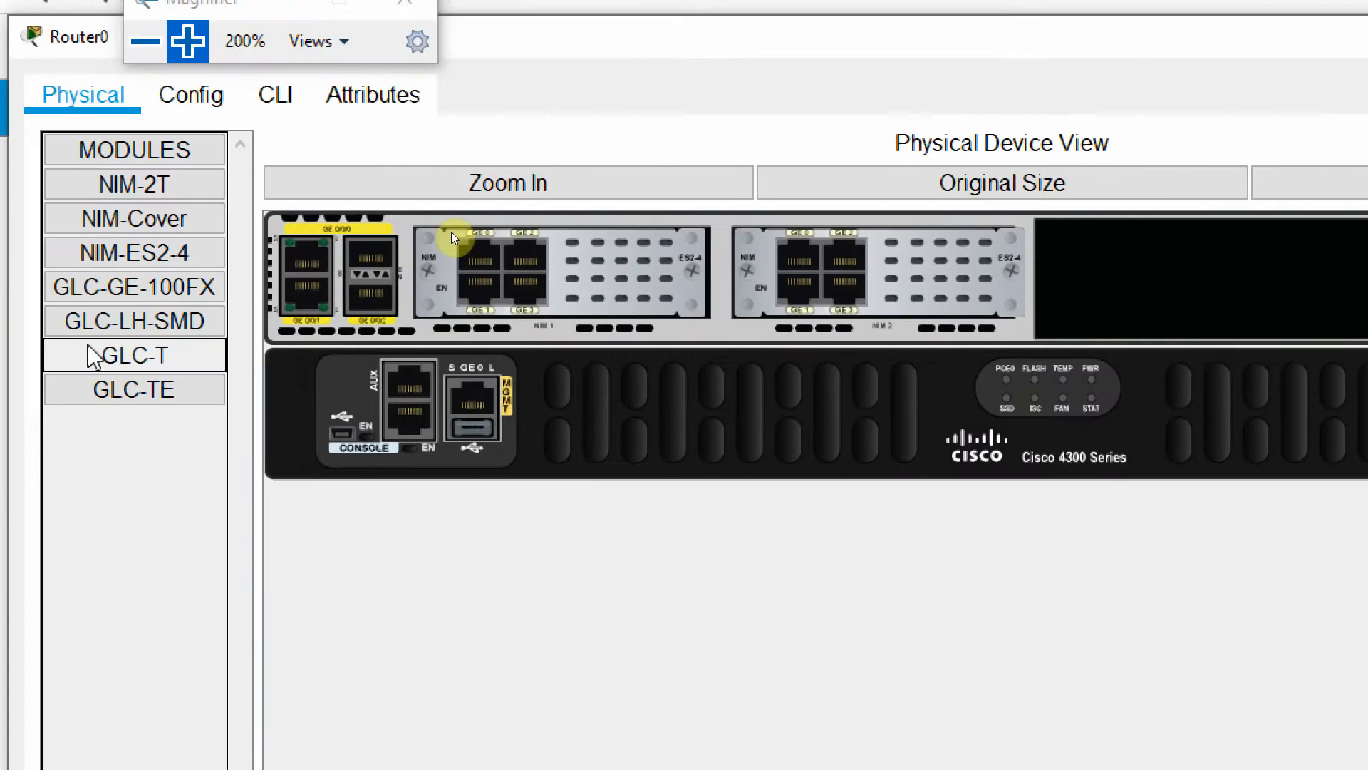
left_click(652, 259)
left_click_drag(652, 259, 107, 544)
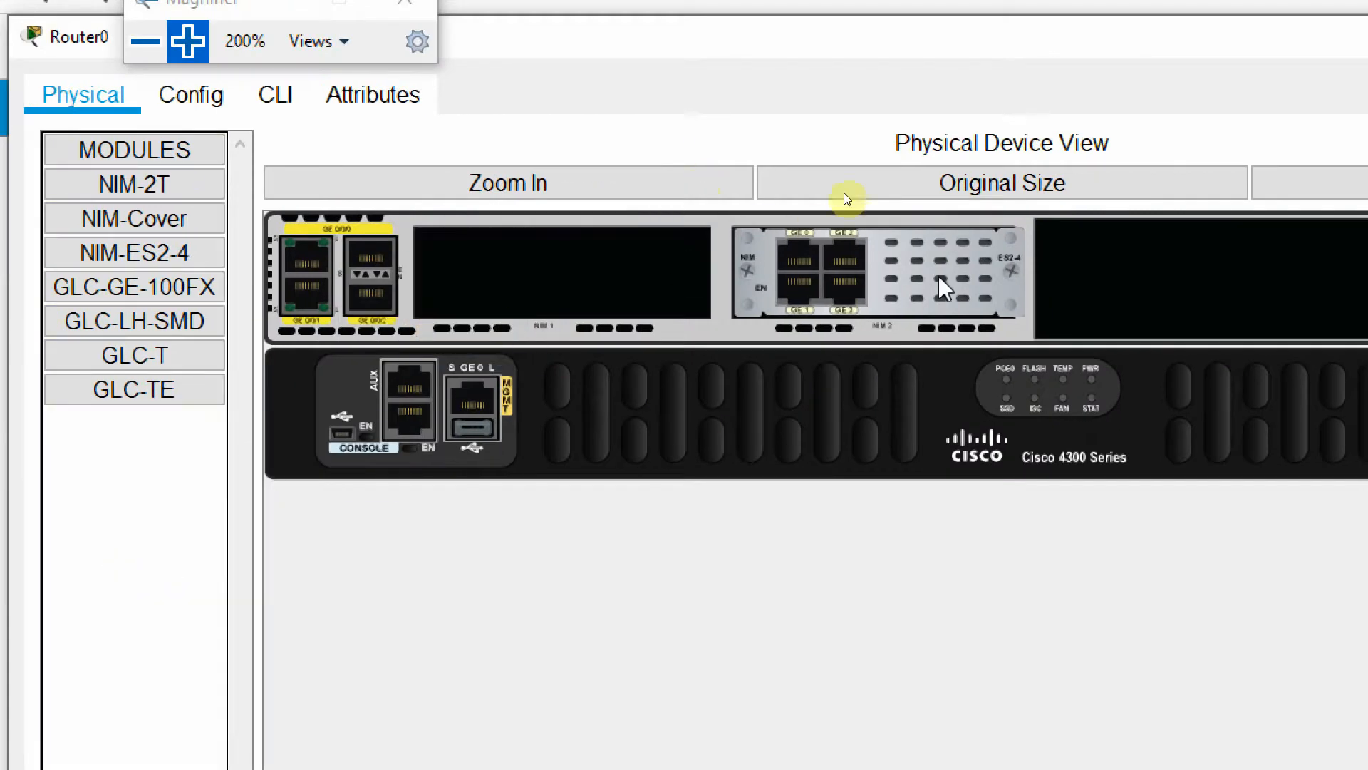
left_click_drag(955, 245, 183, 513)
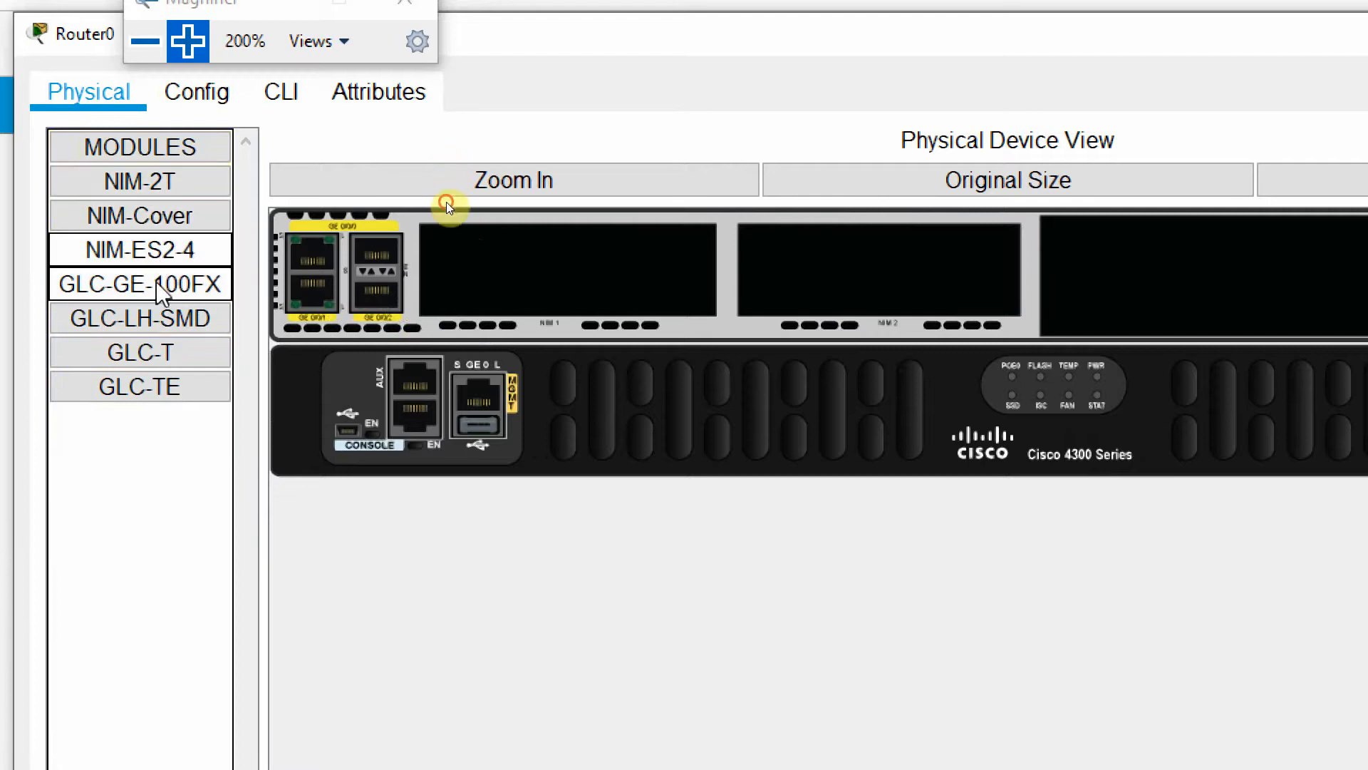
left_click(145, 43)
left_click(570, 60)
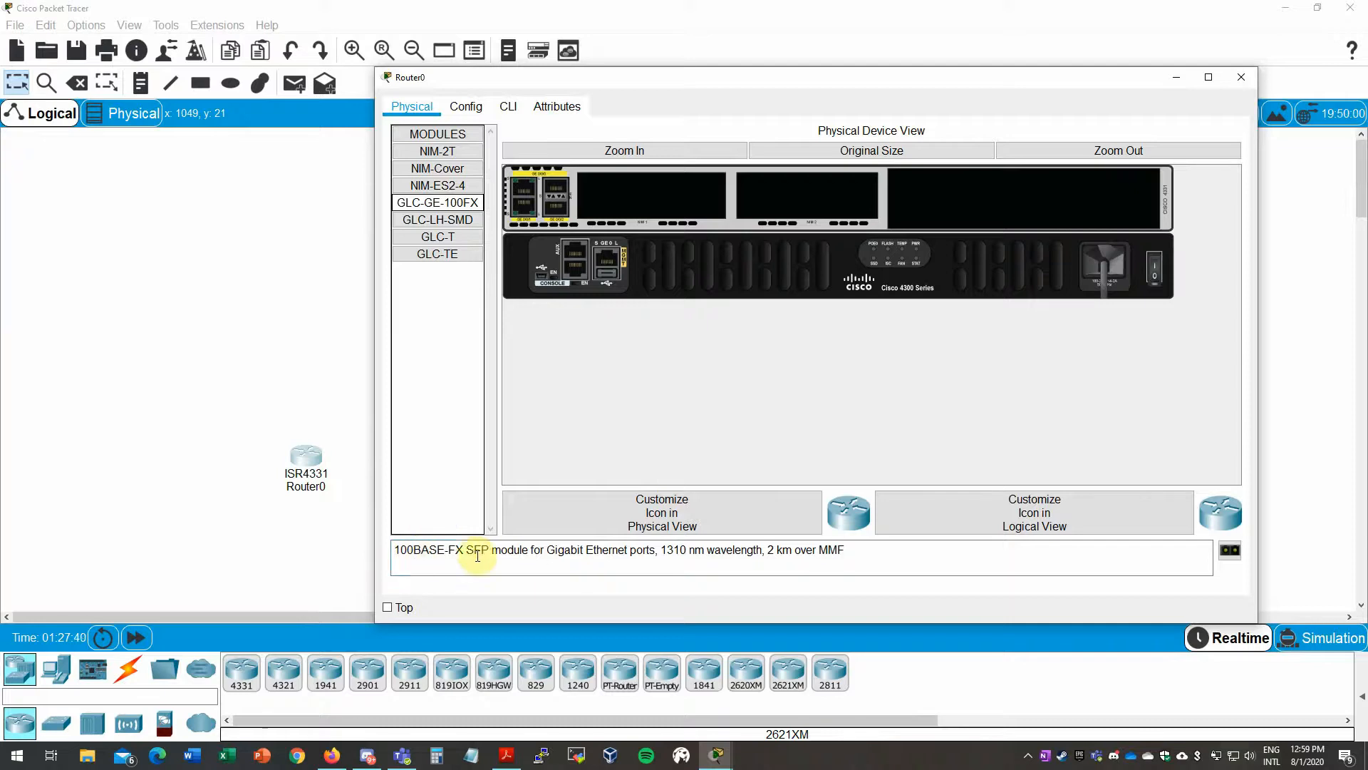
- Read the descriptions of the GLC-GE-100FX, GLC-LH-SMD, GLC-T and GLC-TE SFP modules
left_click(545, 550)
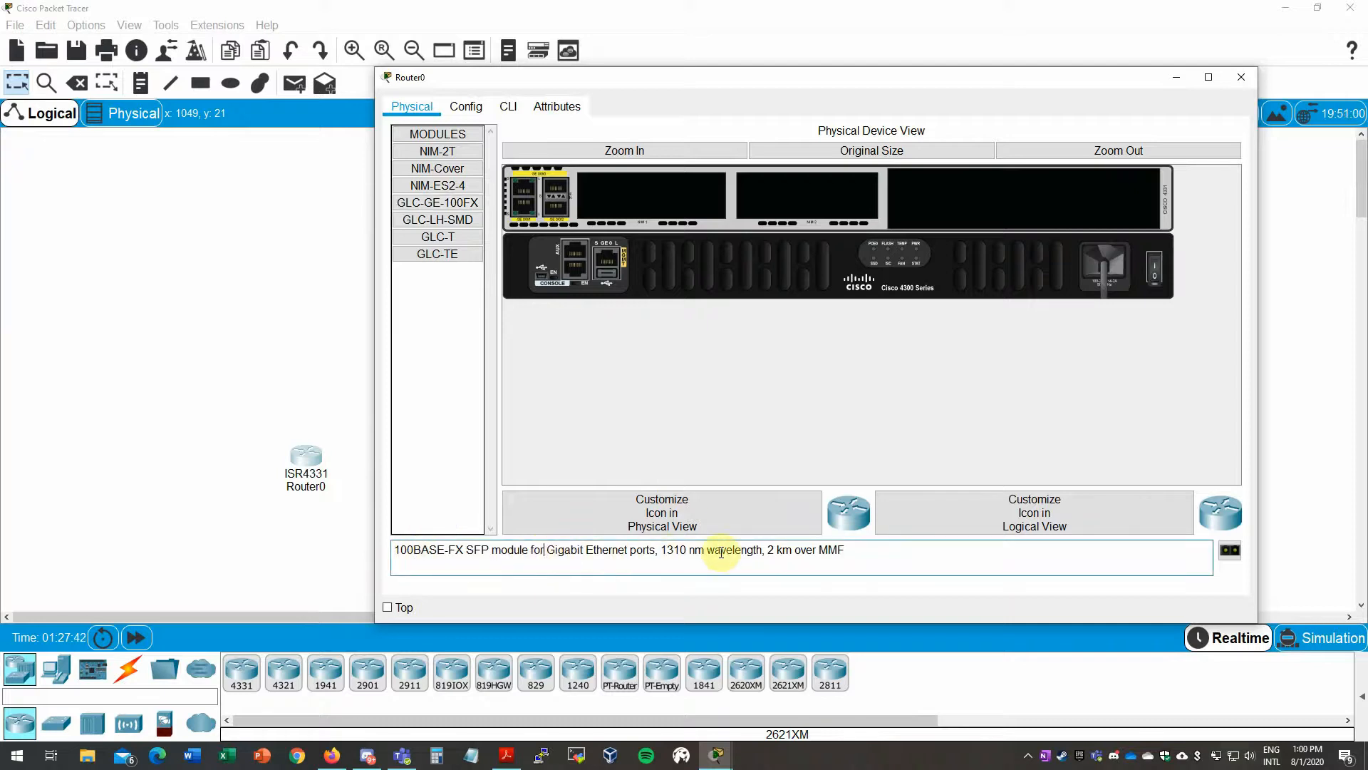
left_click(853, 553)
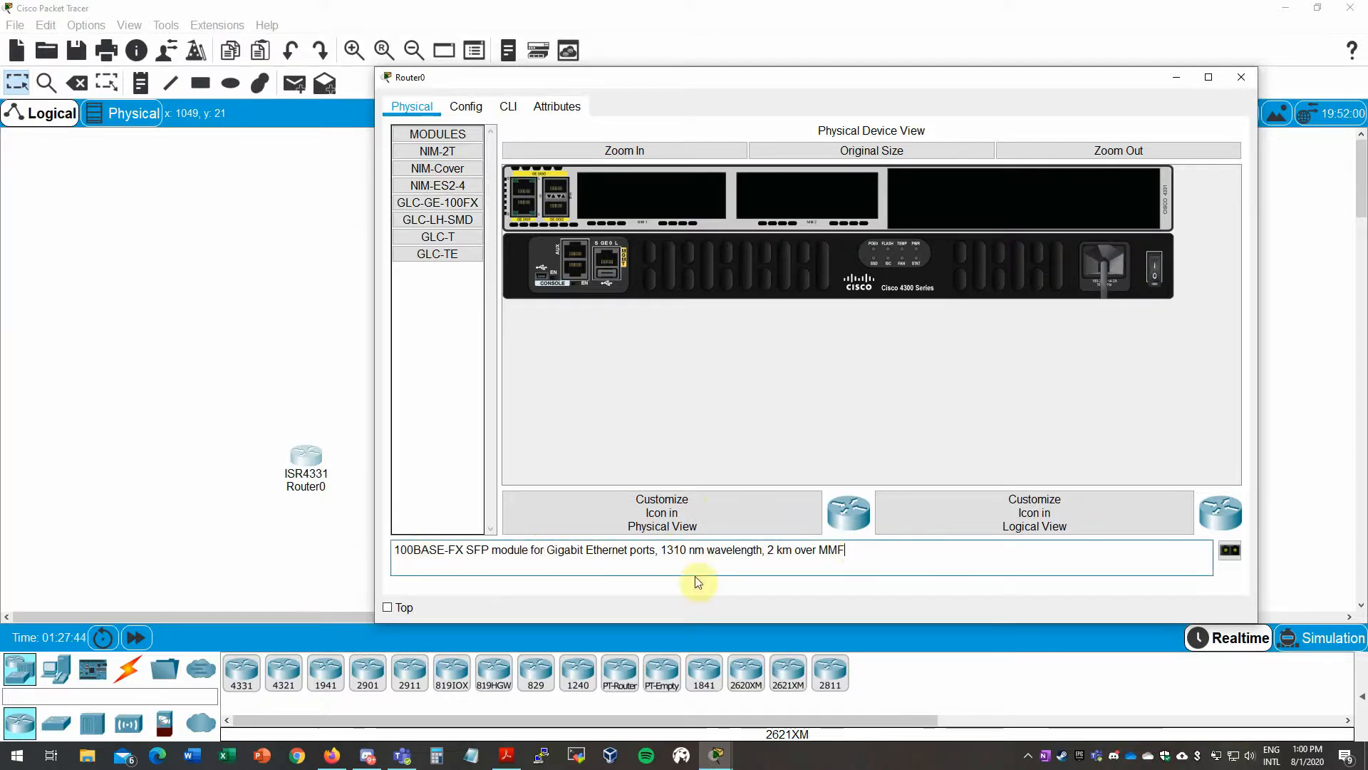
left_click(445, 203)
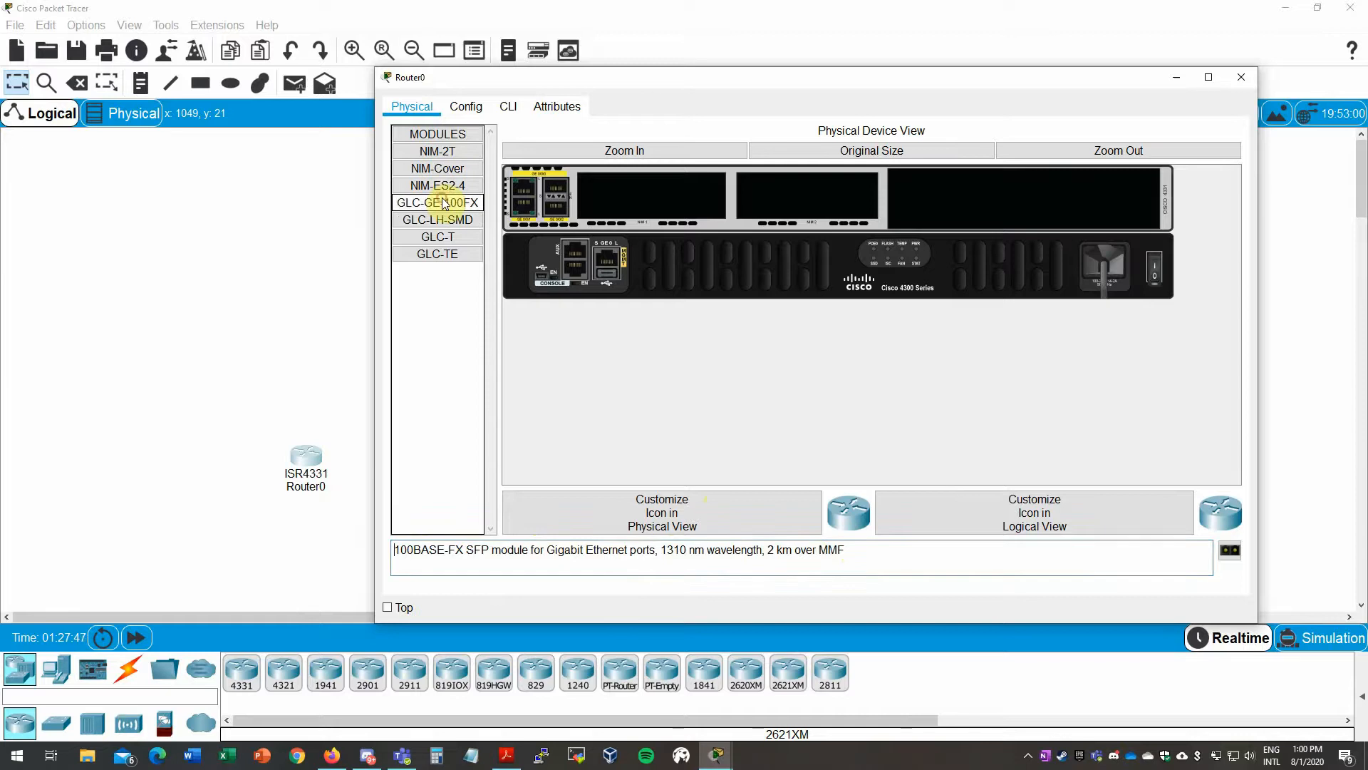
left_click(438, 219)
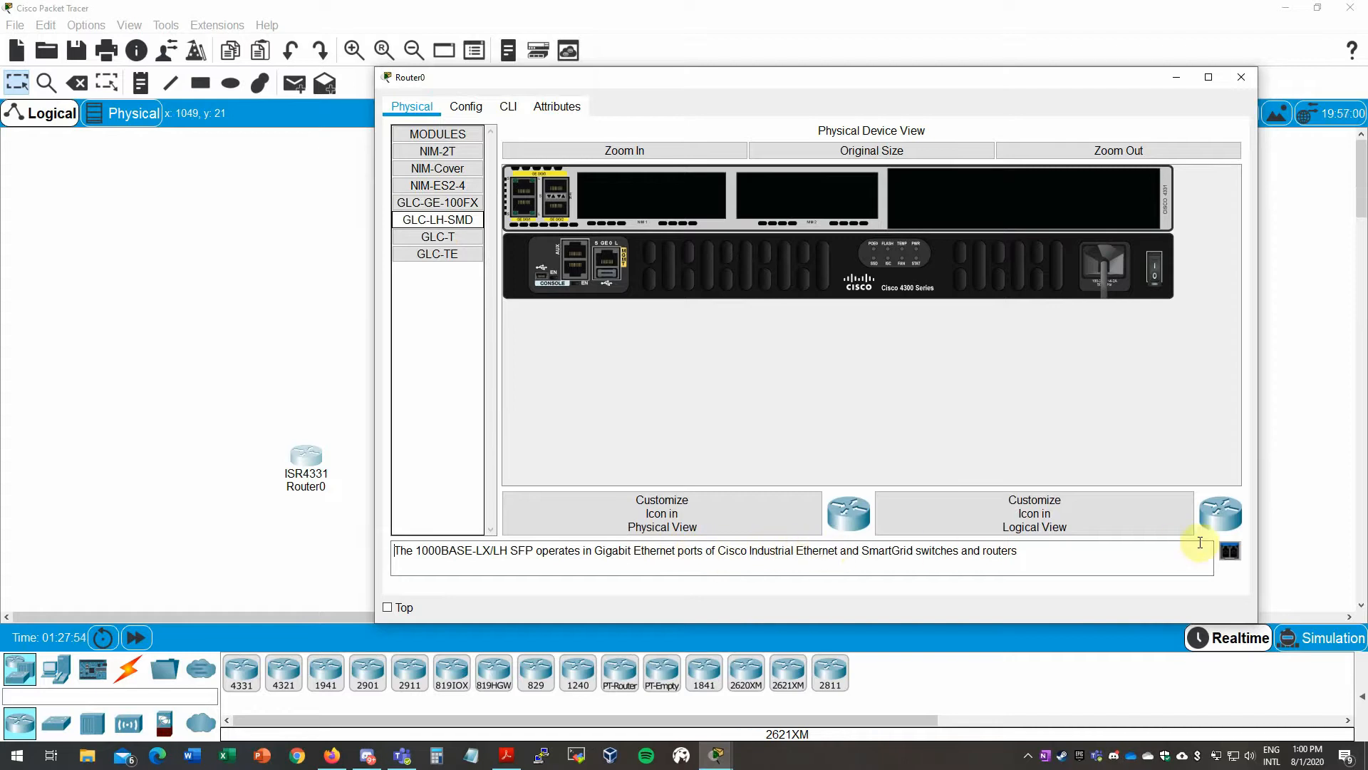
left_click(459, 235)
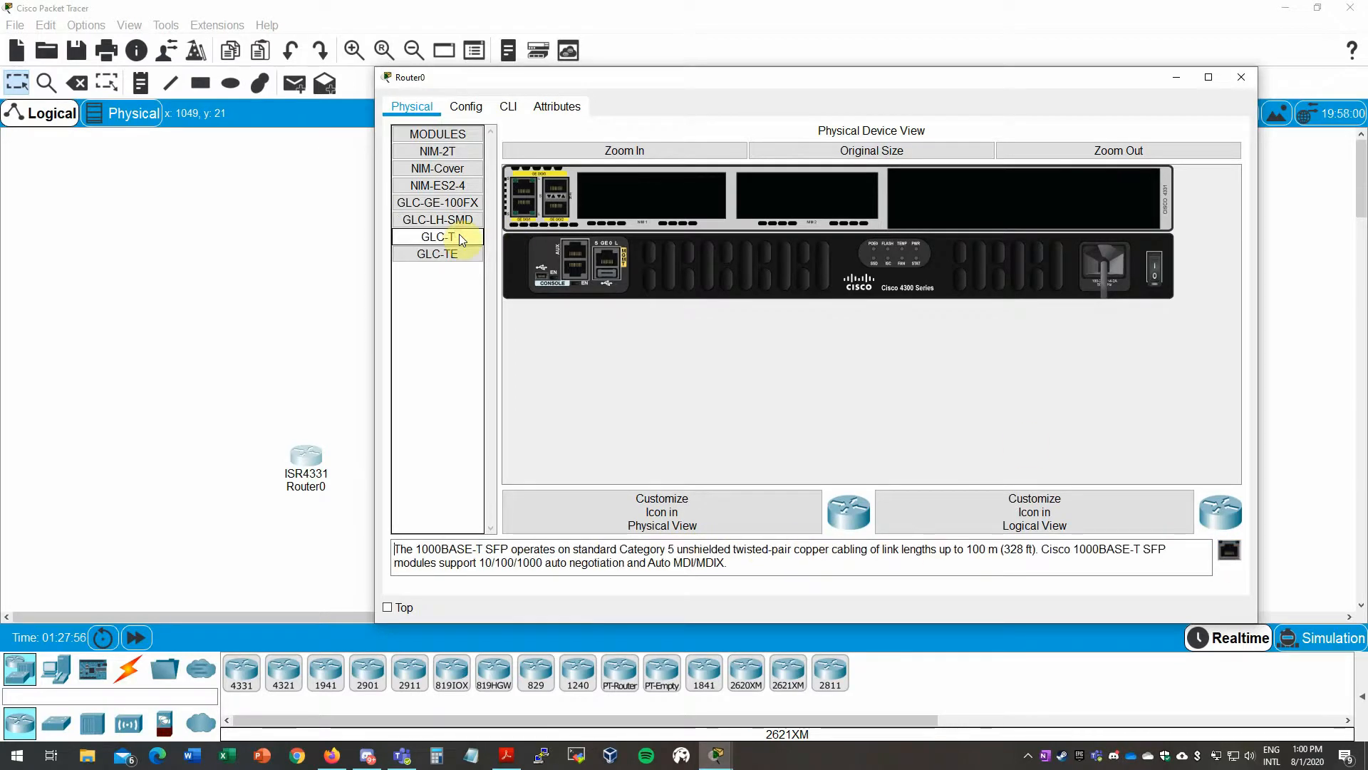
left_click(453, 254)
- Fit a NIM-Cover plate in the first NIM slot, and remove it from the router again
left_click(449, 150)
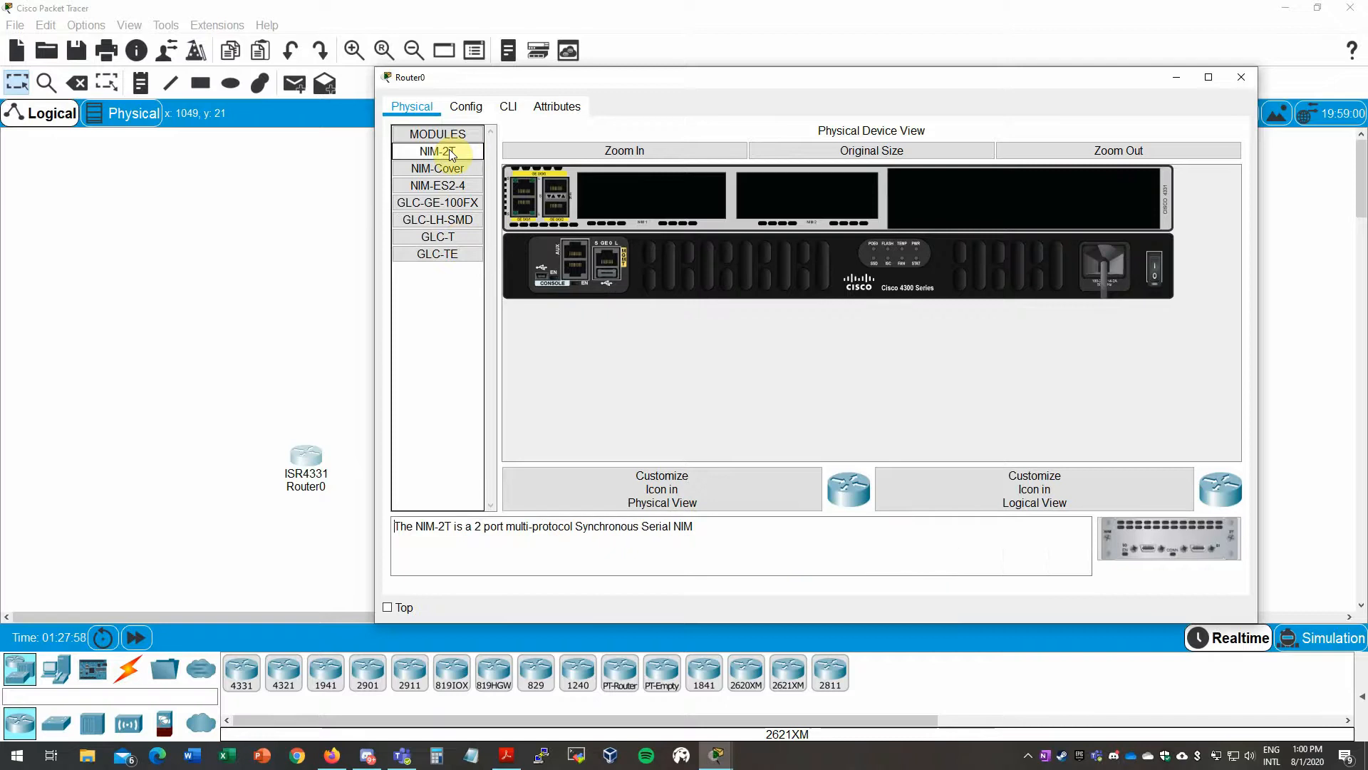
left_click(449, 168)
left_click(450, 151)
left_click(431, 168)
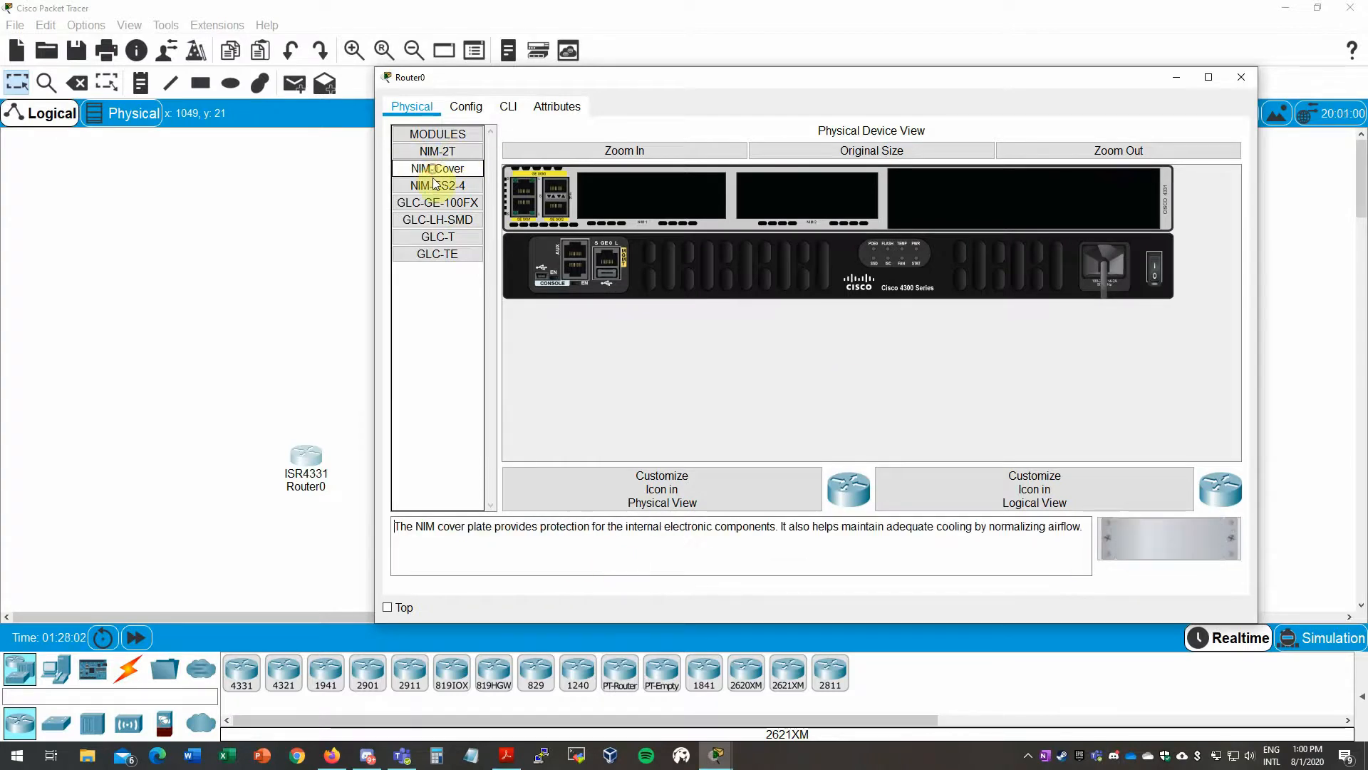
left_click_drag(1155, 544, 970, 208)
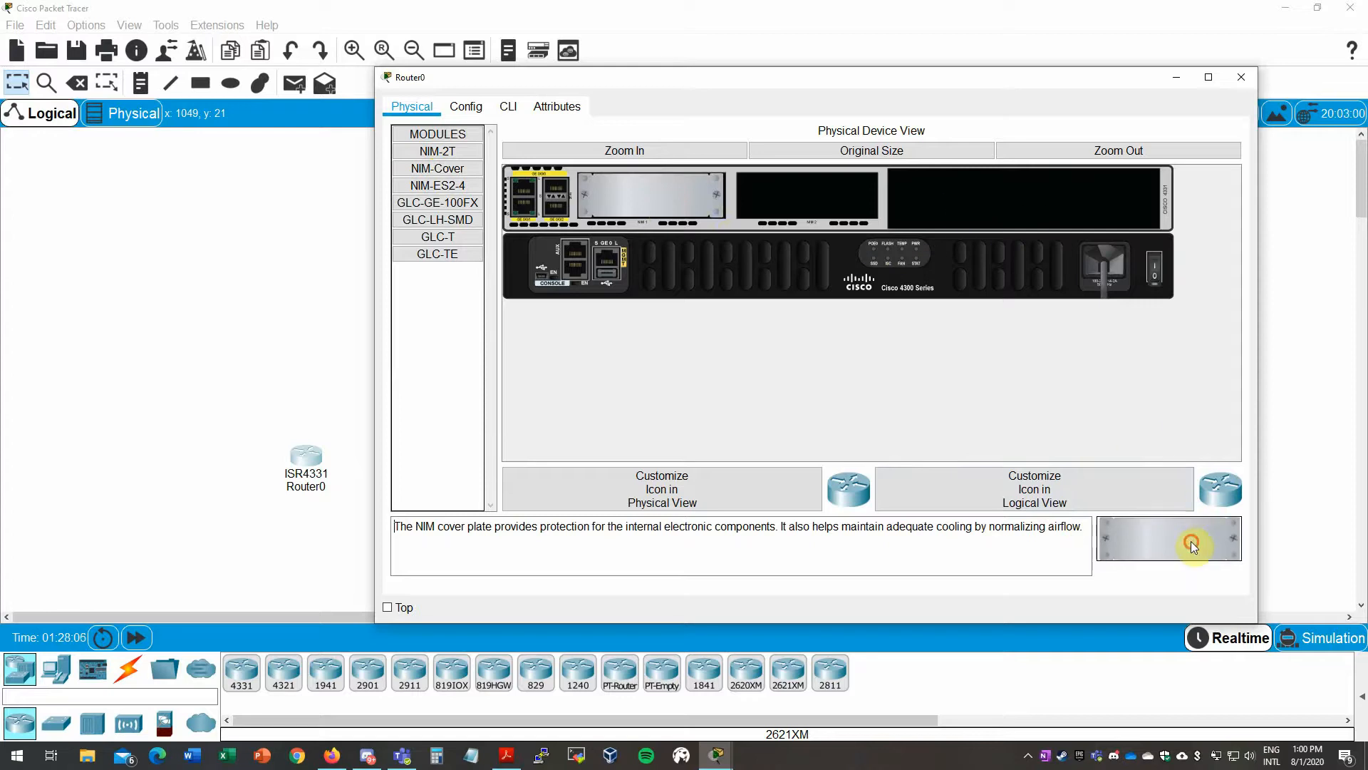
left_click_drag(1191, 541, 506, 346)
left_click_drag(652, 196, 471, 371)
- Try to fit a NIM-2T serial module into the large empty bay beside the two NIM slots
left_click(452, 153)
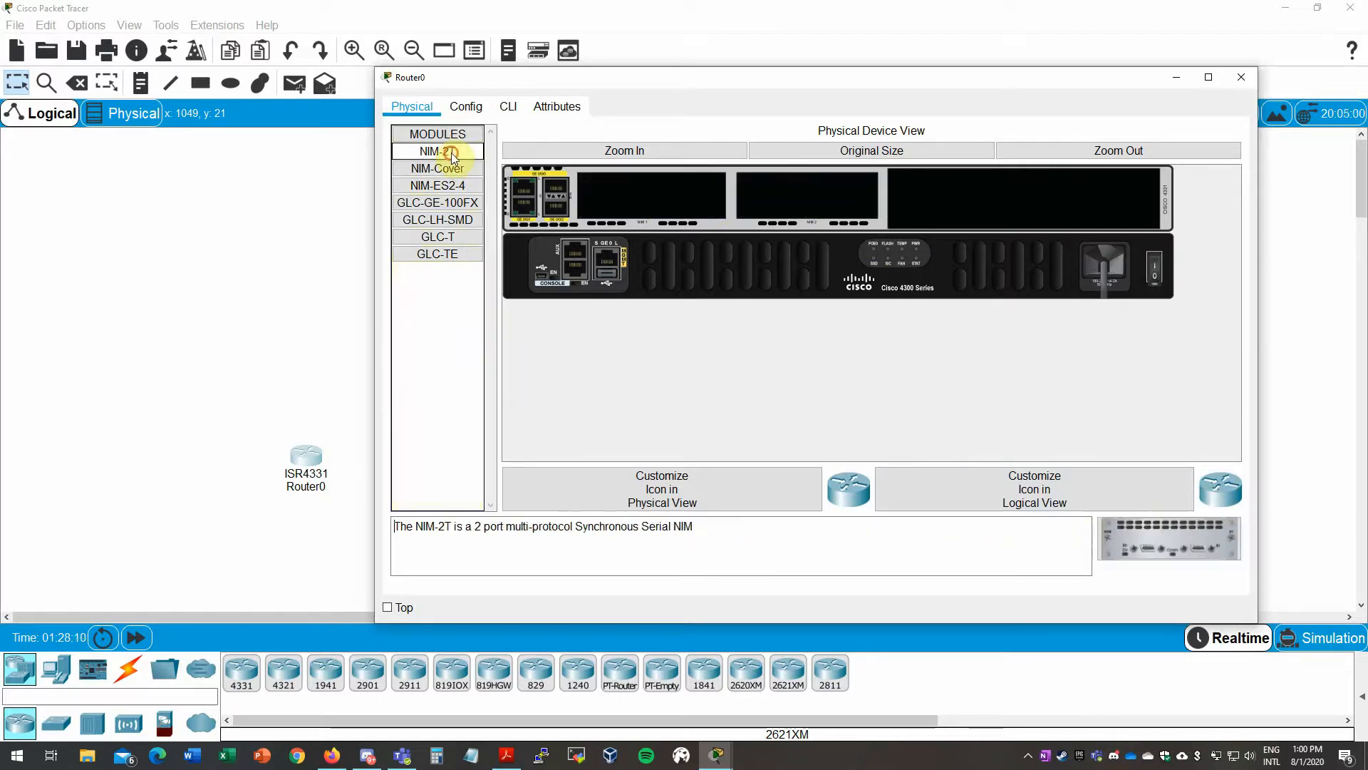
left_click(449, 168)
left_click(451, 151)
left_click_drag(1168, 539, 1042, 203)
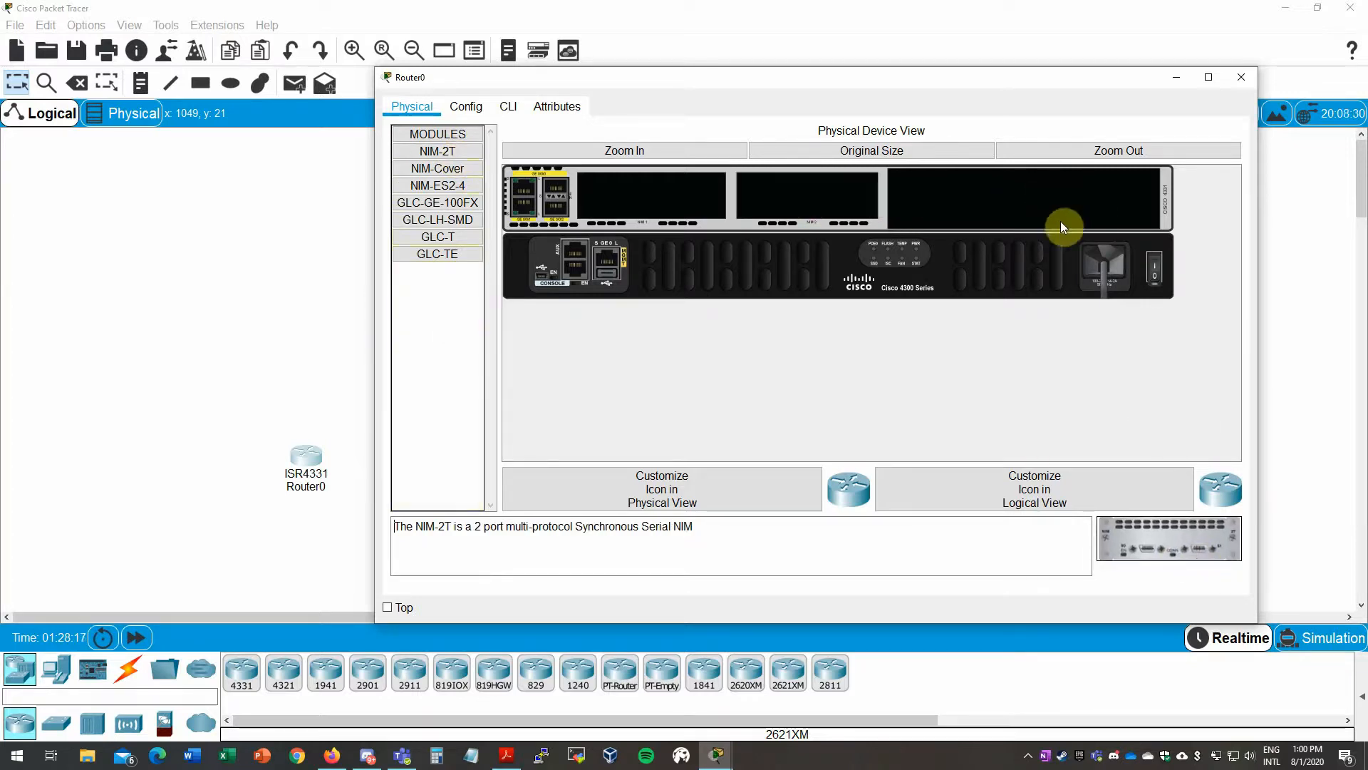
- Fit a NIM-ES2-4 four-port switching module in the router's first NIM slot
left_click(433, 242)
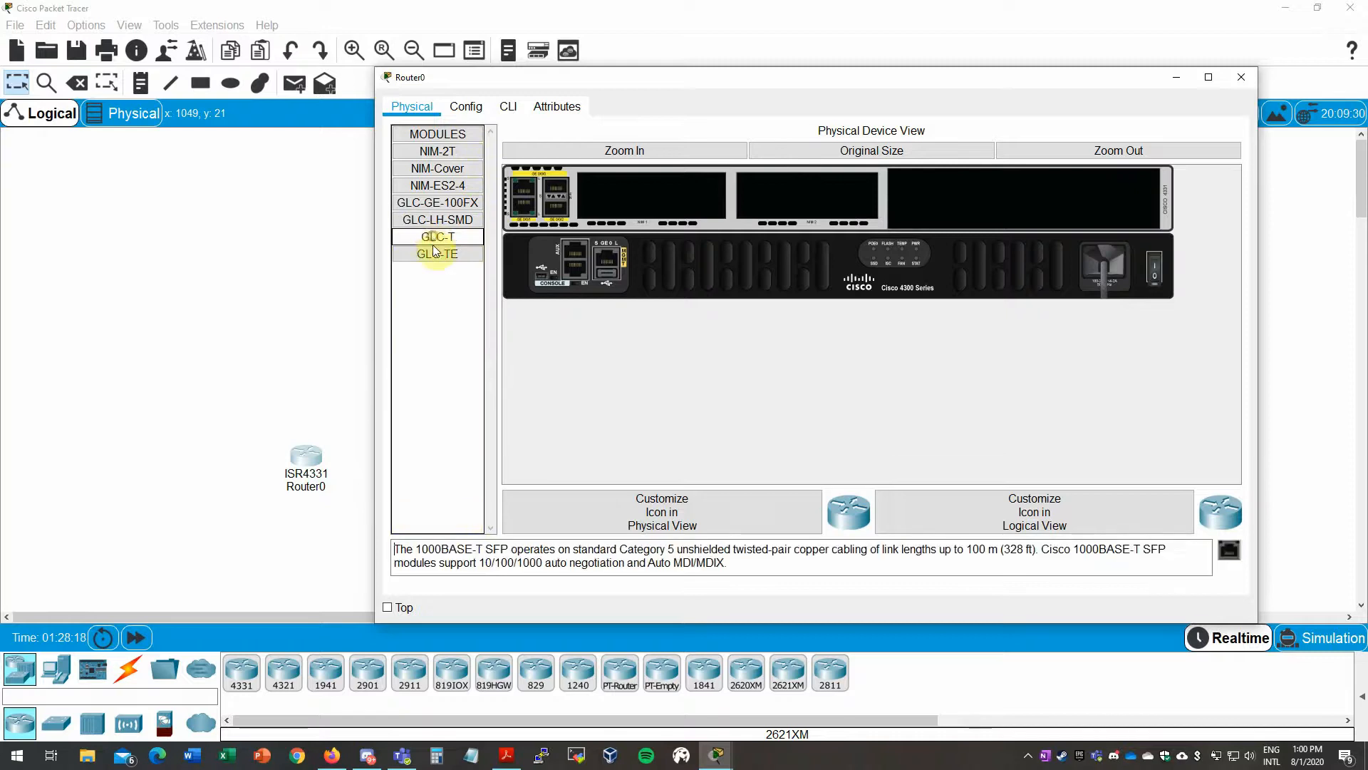
left_click(449, 184)
left_click(449, 171)
left_click_drag(449, 184, 650, 204)
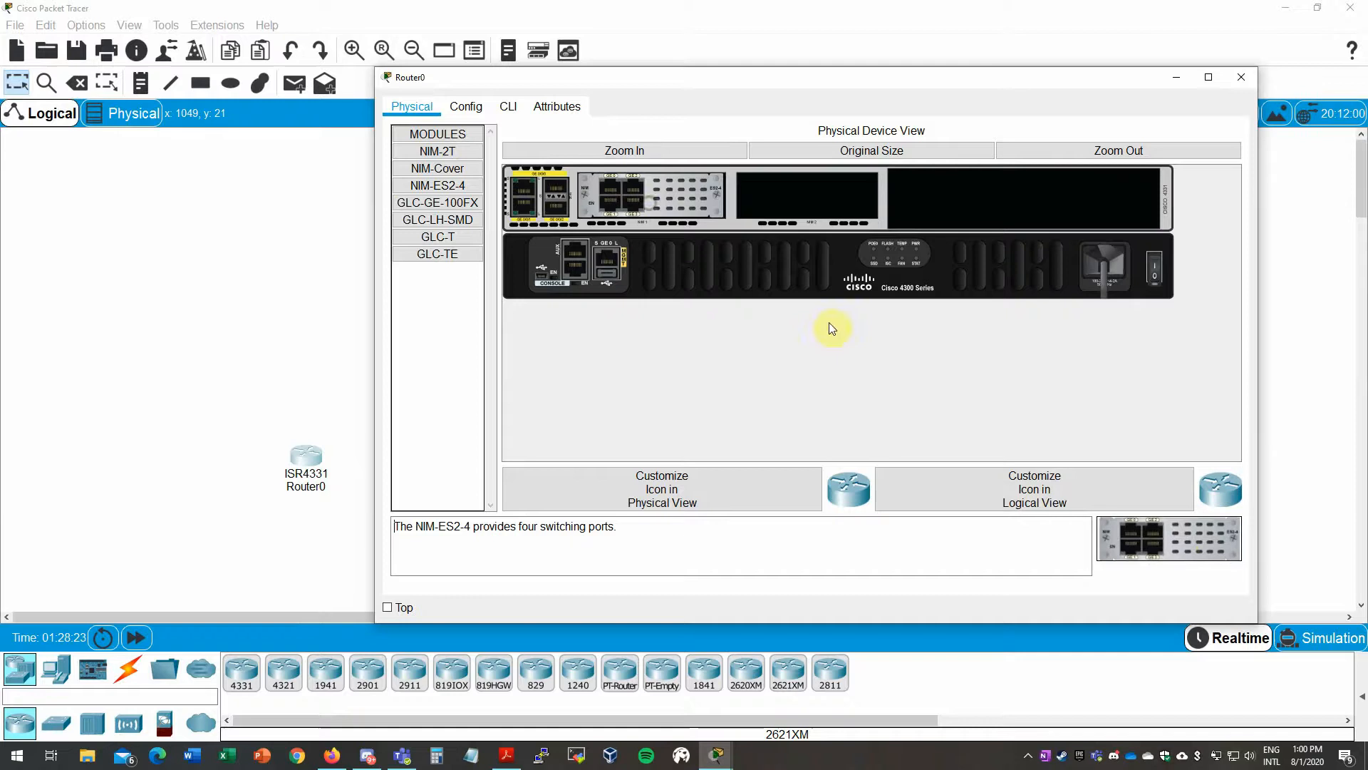
- Browse the remaining modules, fit a NIM-2T serial module in the second NIM slot, and power the router on
left_click(442, 169)
left_click(449, 202)
left_click(446, 220)
left_click(438, 237)
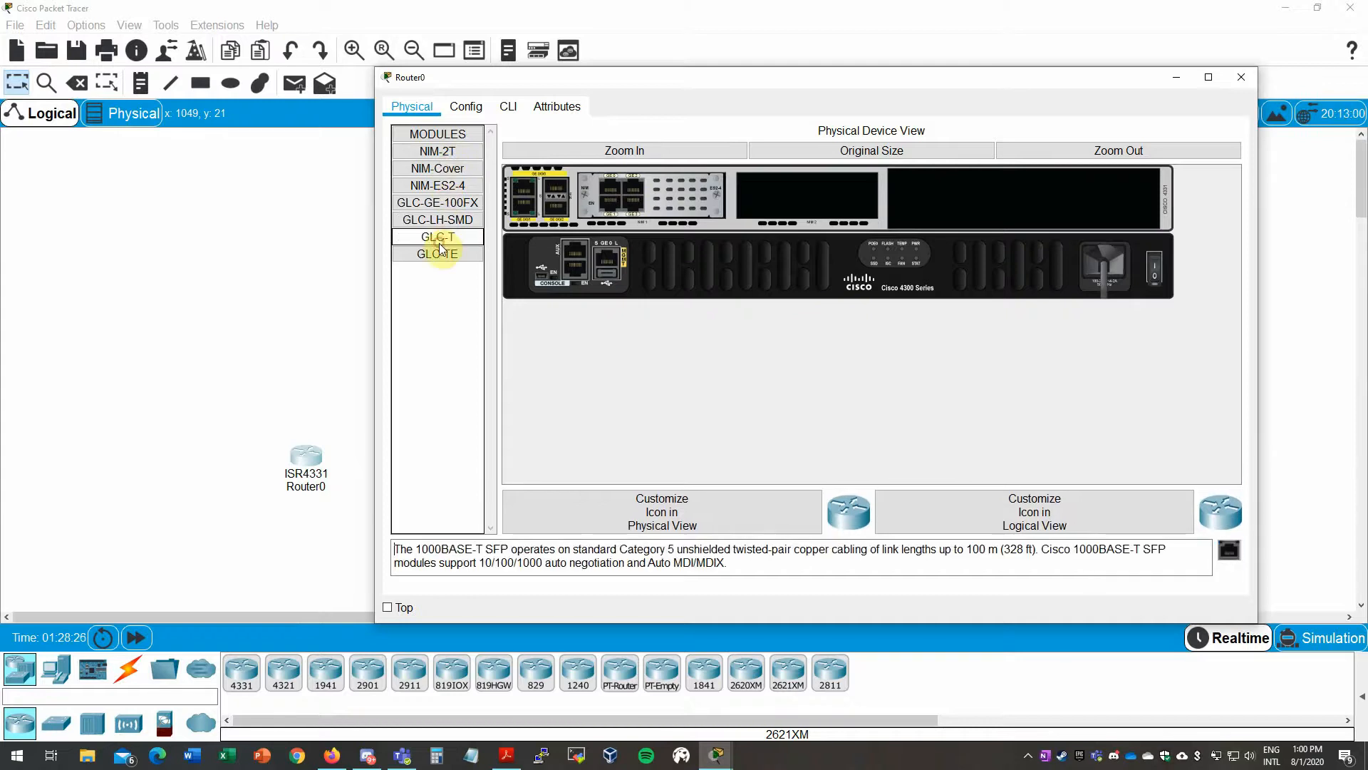
left_click(438, 254)
left_click(436, 185)
left_click(440, 168)
left_click(438, 151)
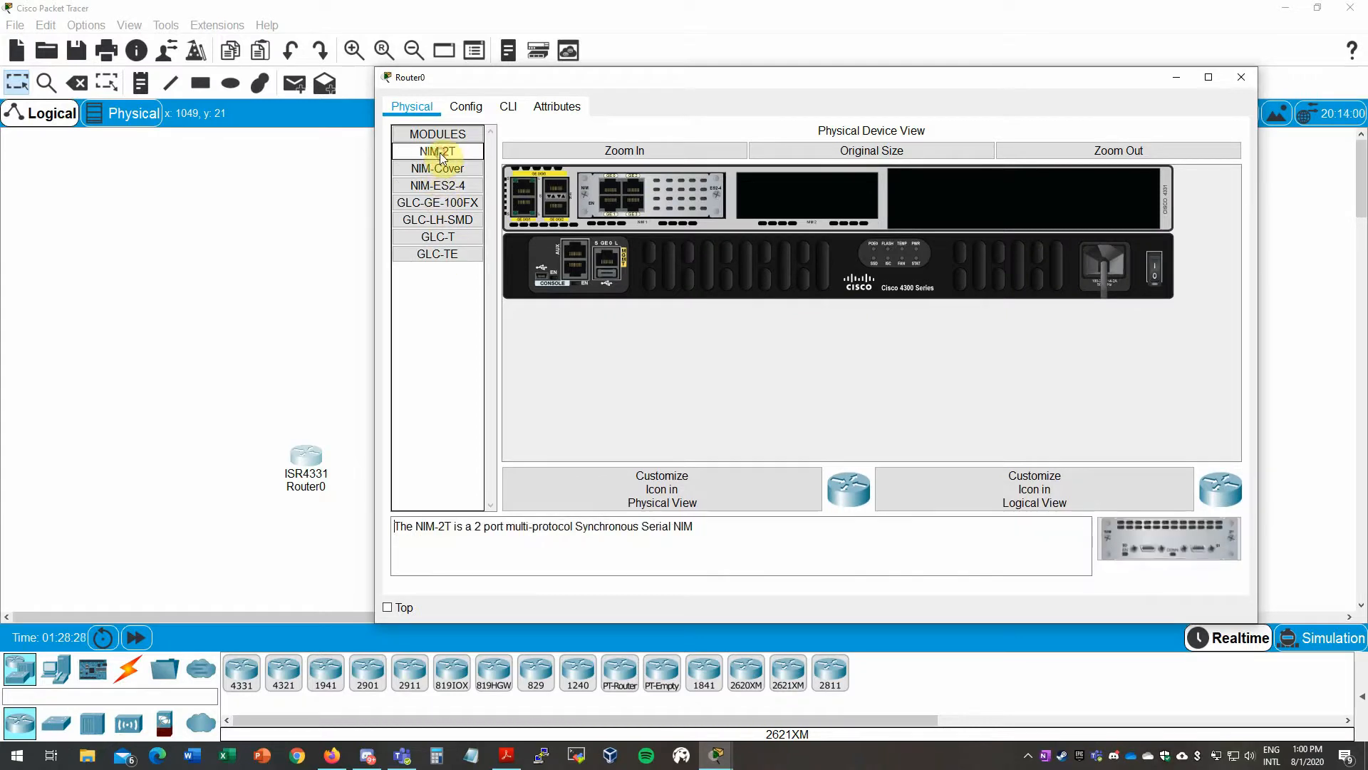
left_click_drag(1211, 524, 793, 206)
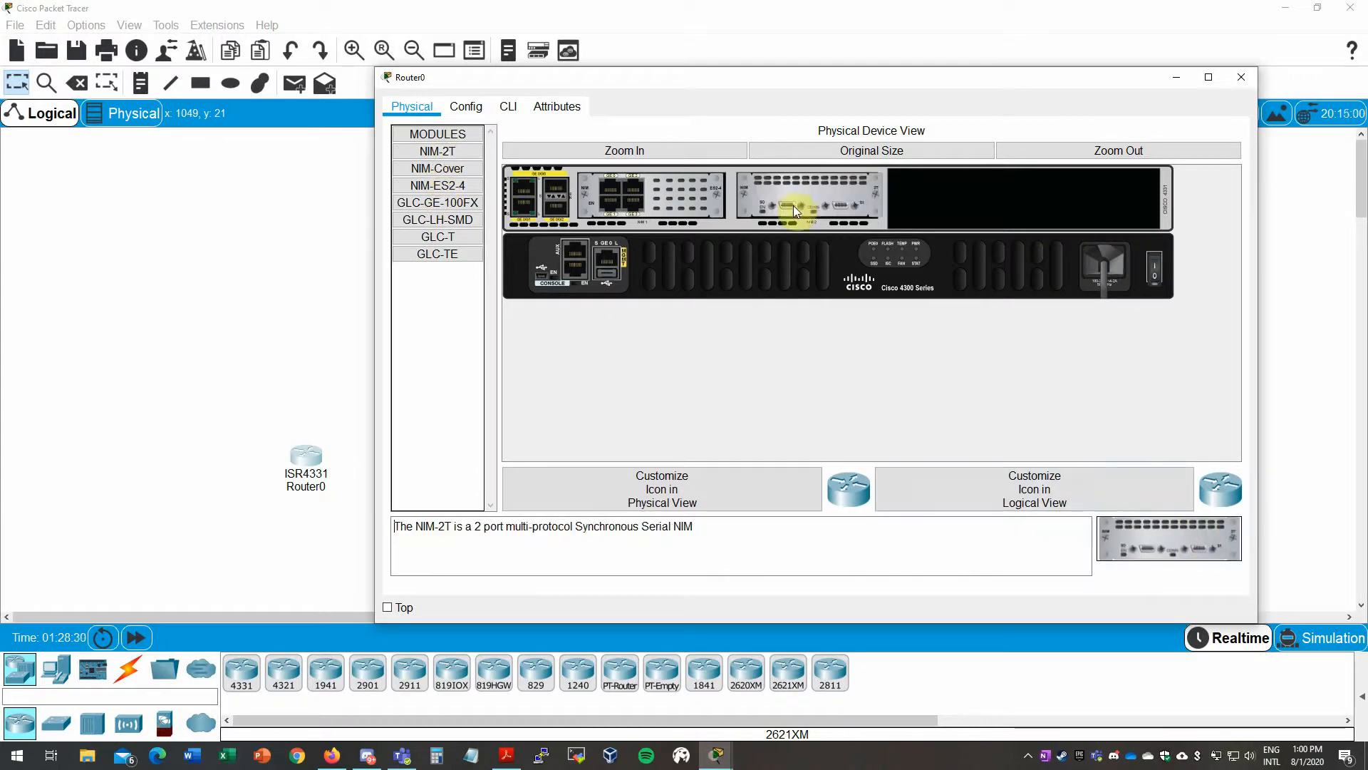
left_click(1154, 268)
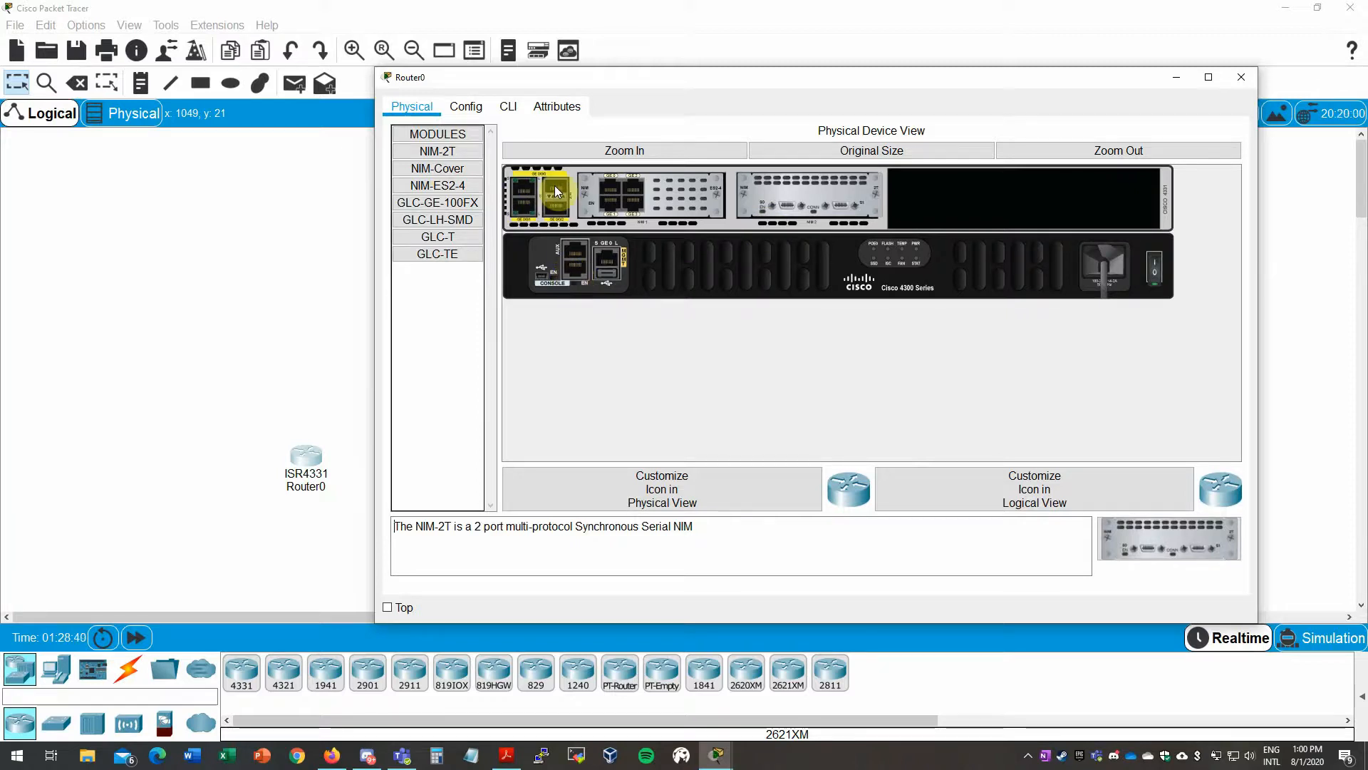
- Magnify the router's physical view to 200% and examine the built-in, NIM-ES2-4 and NIM-2T ports
key("super+plus")
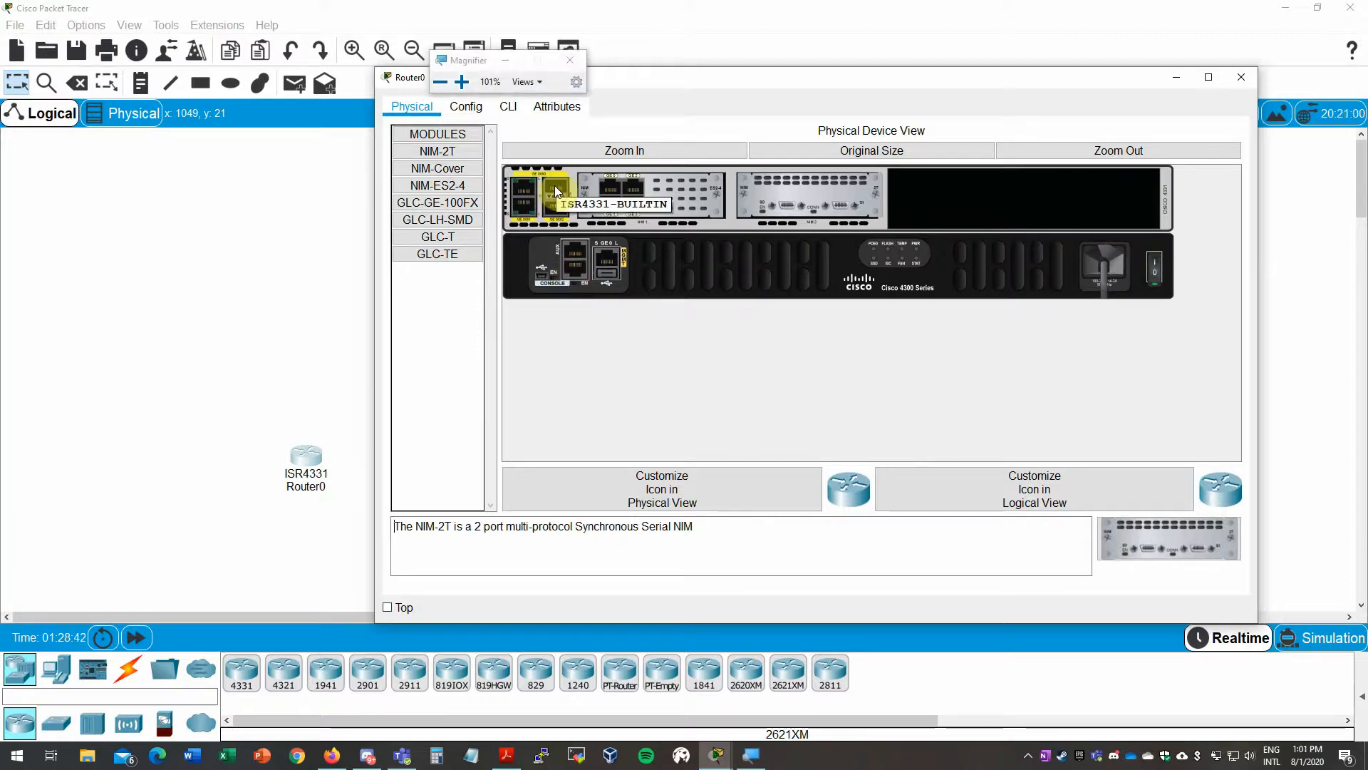
left_click(460, 80)
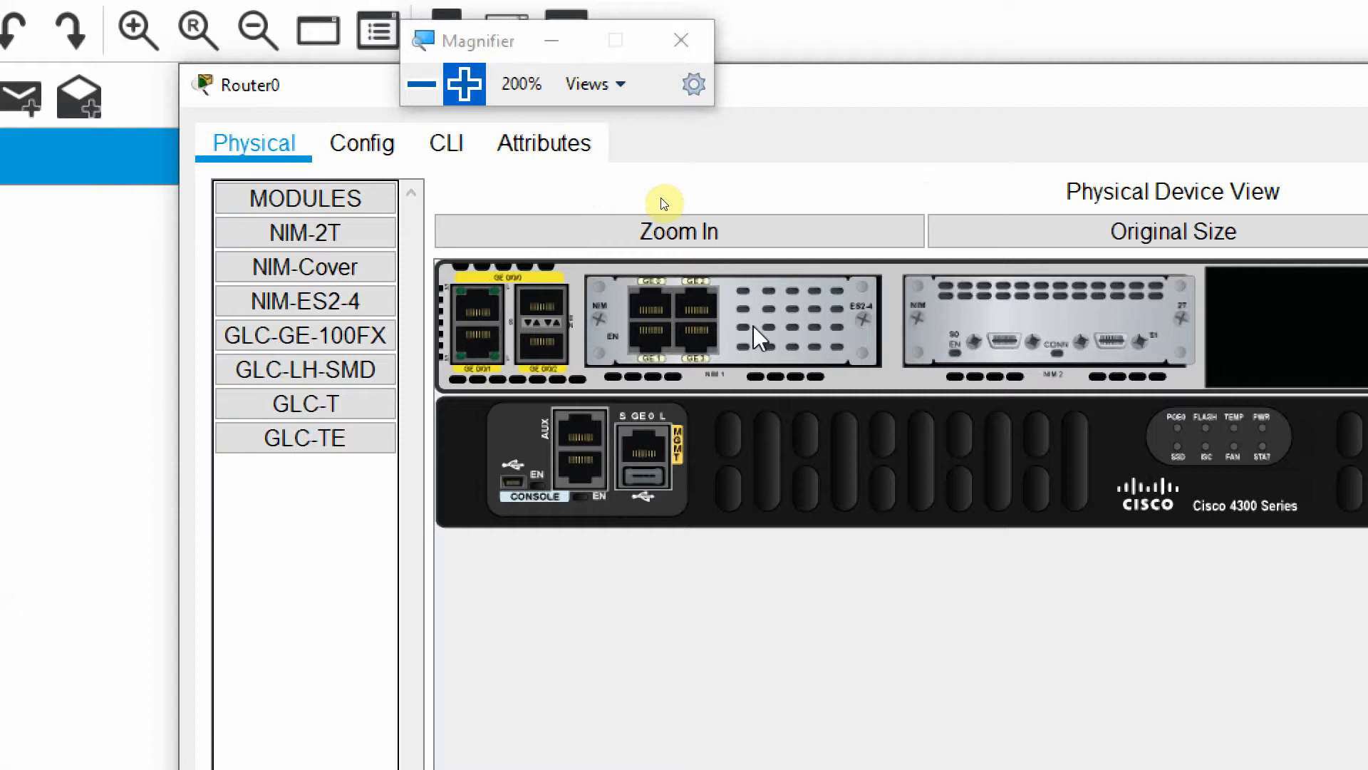
left_click(423, 81)
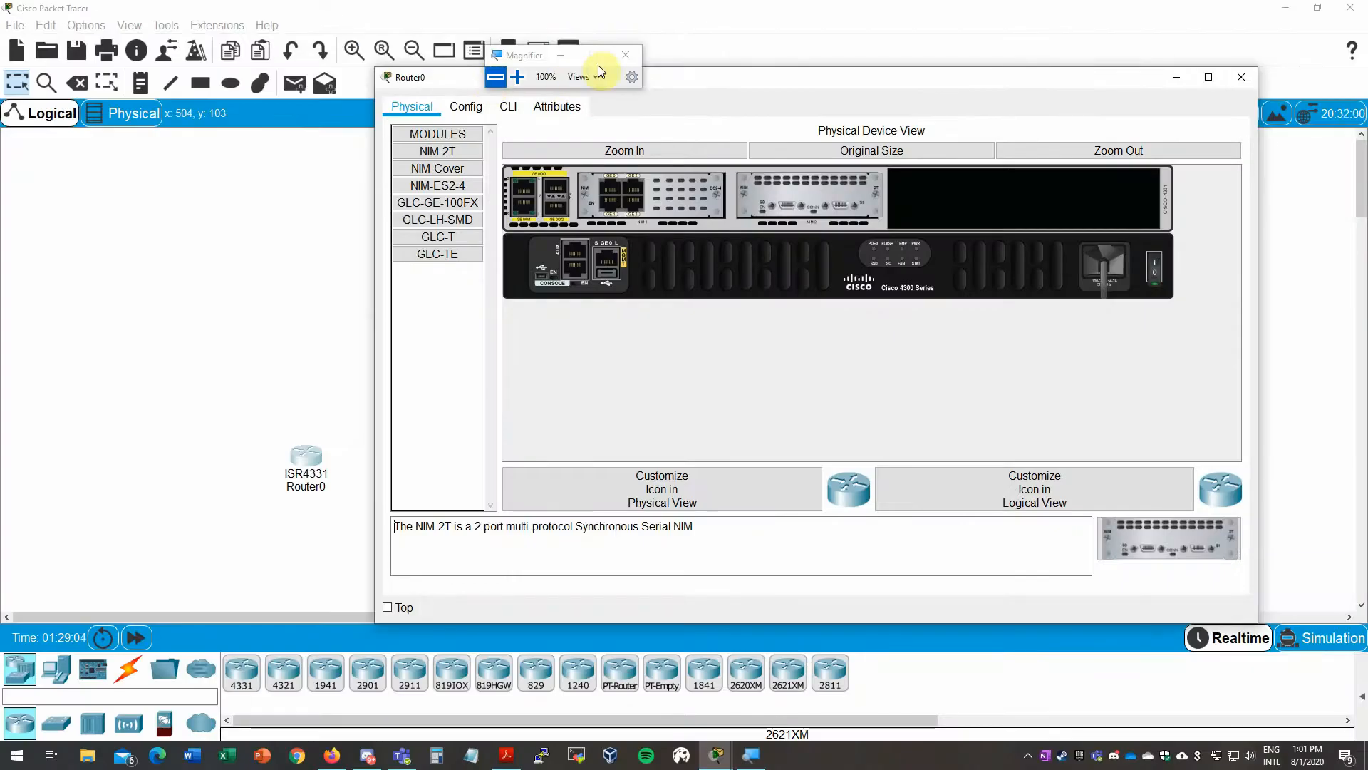
left_click(625, 57)
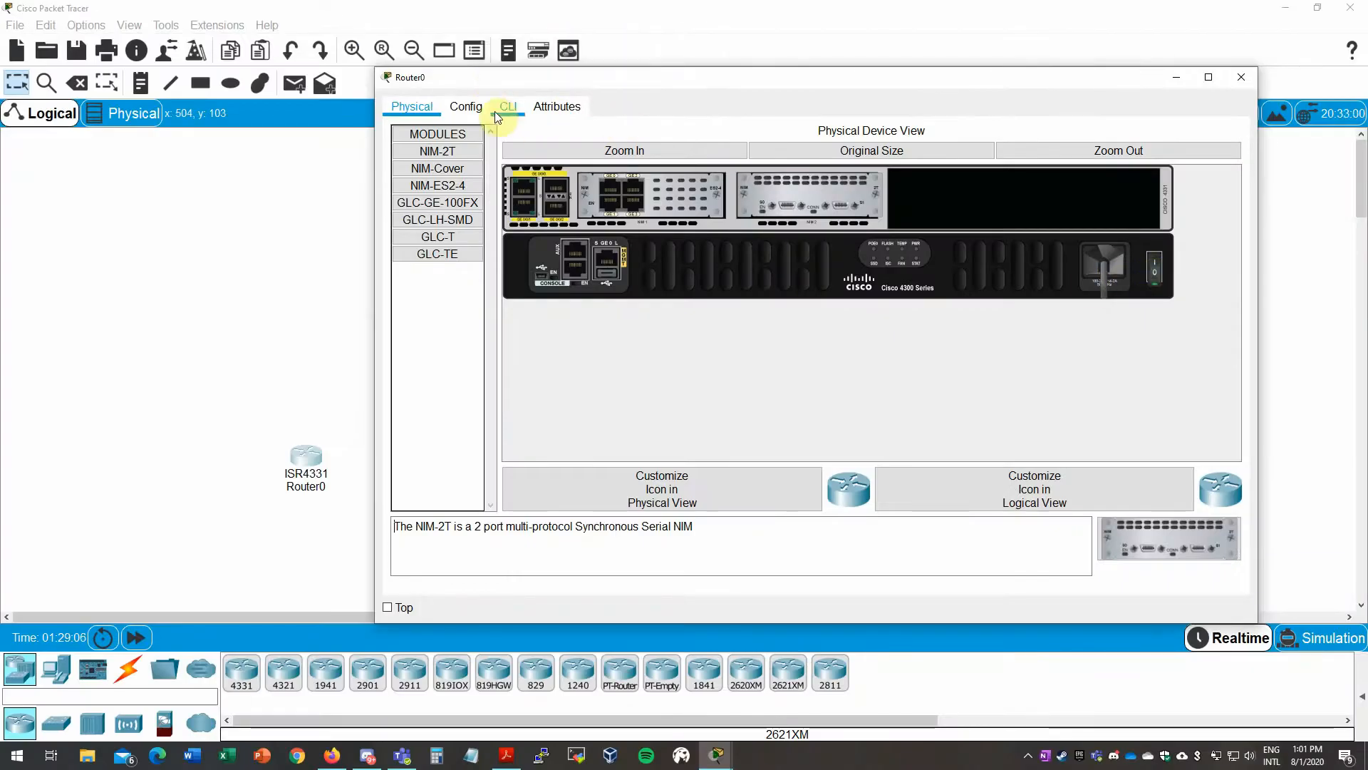
- Review the GigabitEthernet and Serial interfaces in the router's configuration and compare them with the installed modules in the physical view
left_click(466, 107)
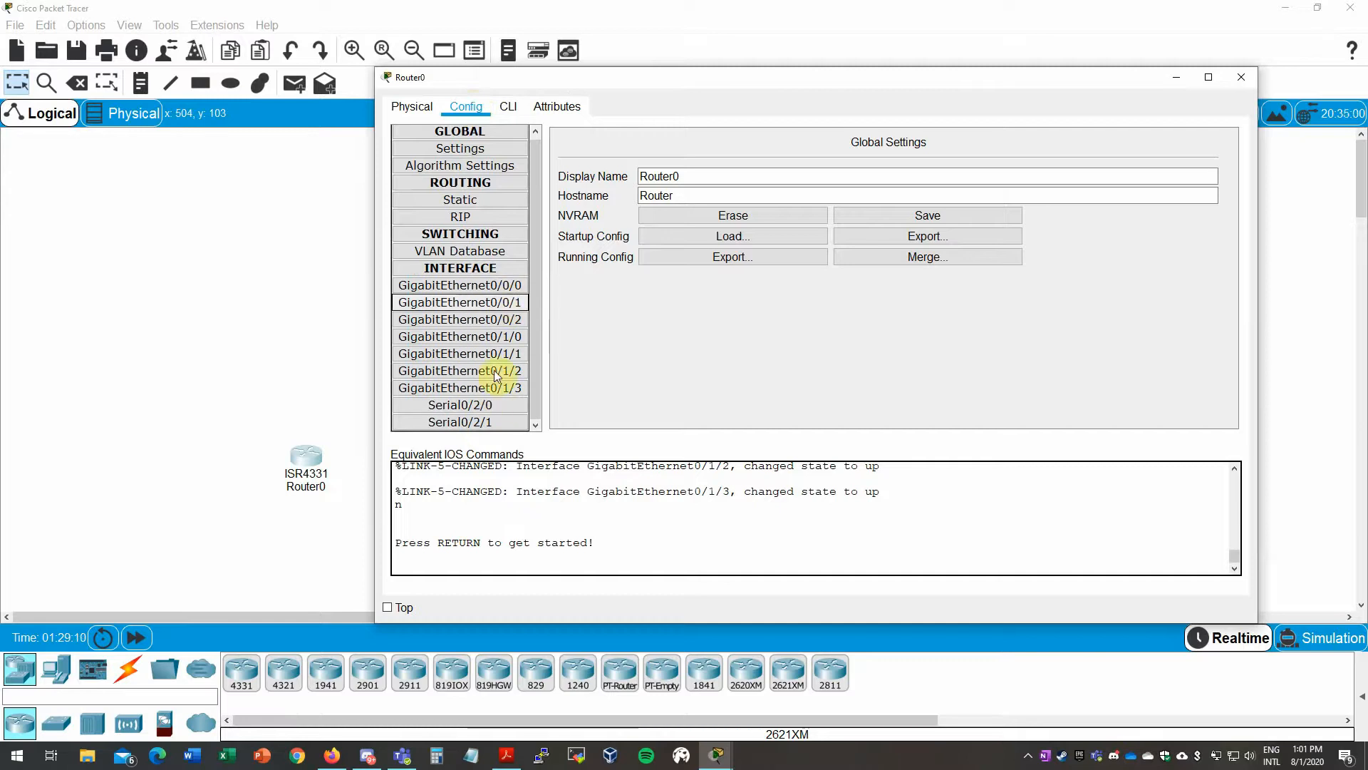
left_click(509, 288)
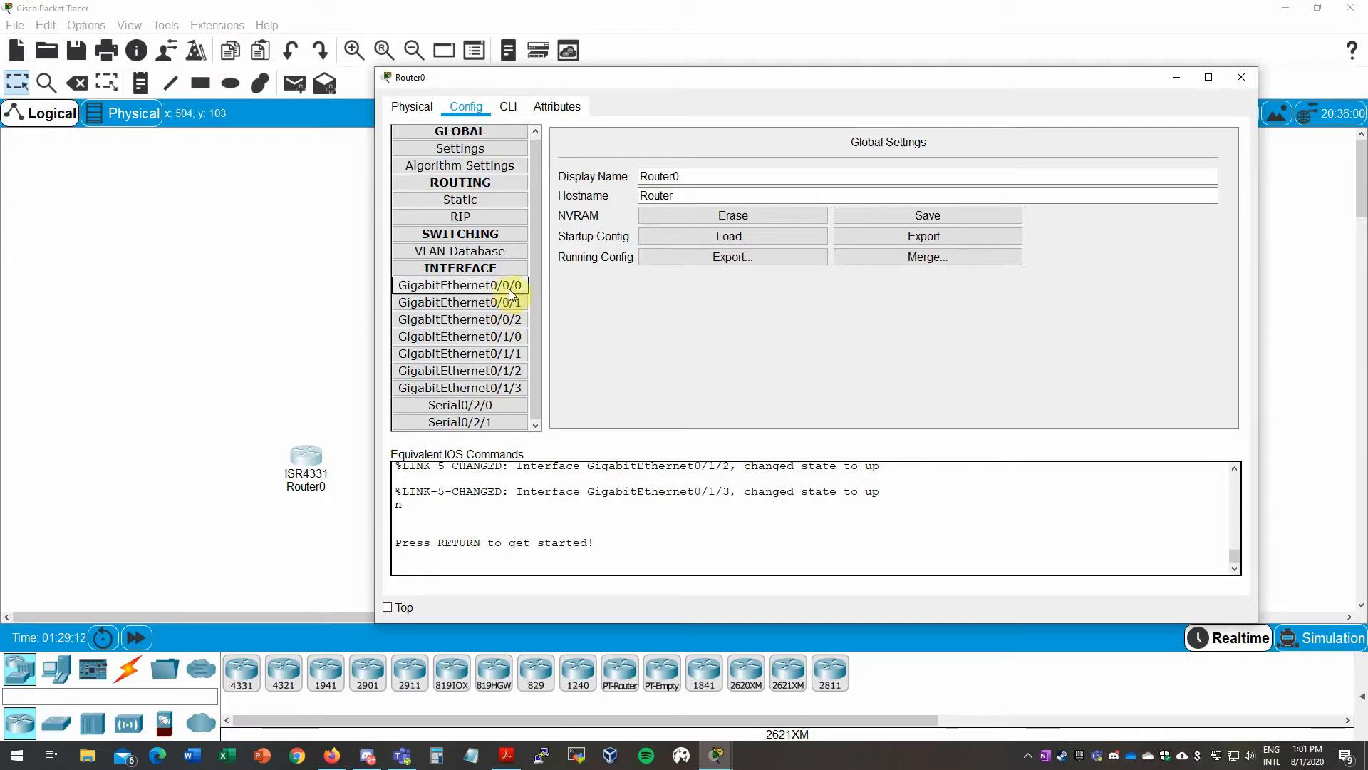
left_click(504, 320)
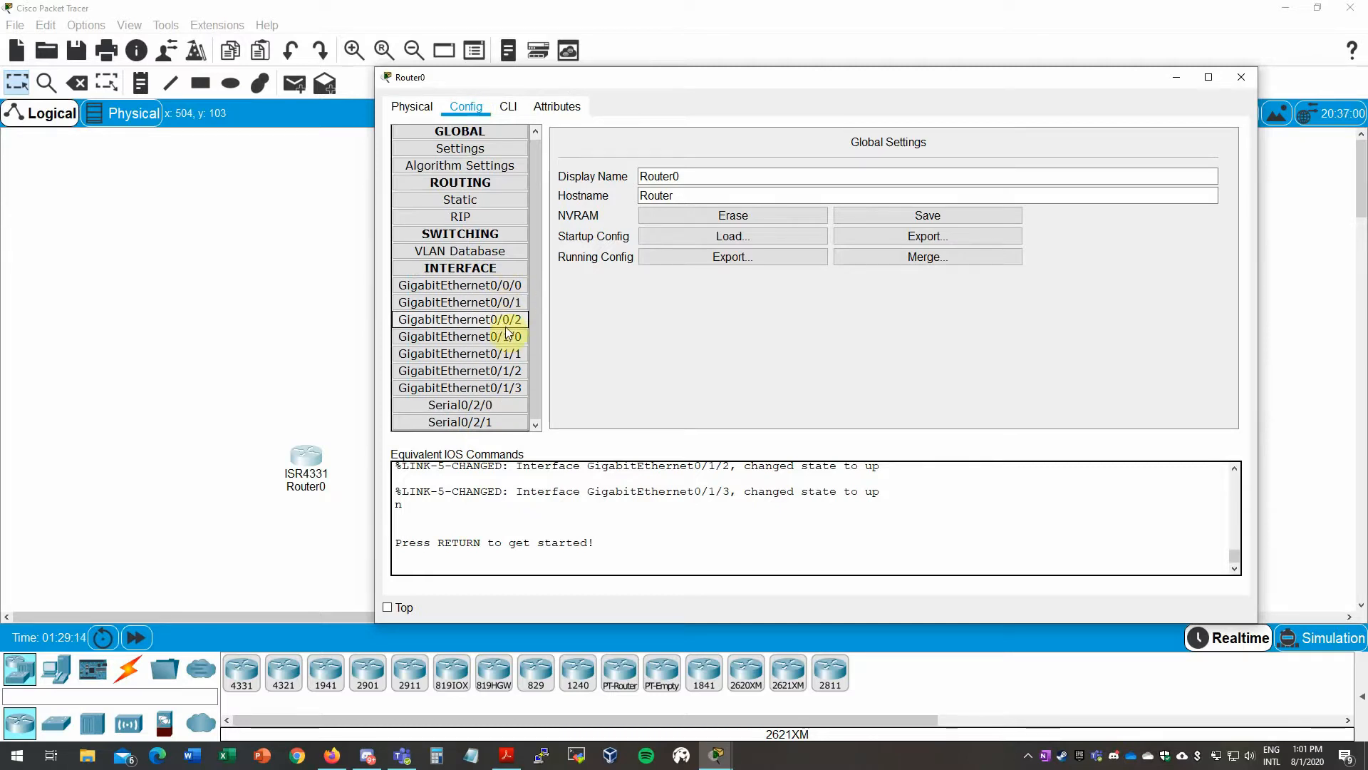
left_click(503, 338)
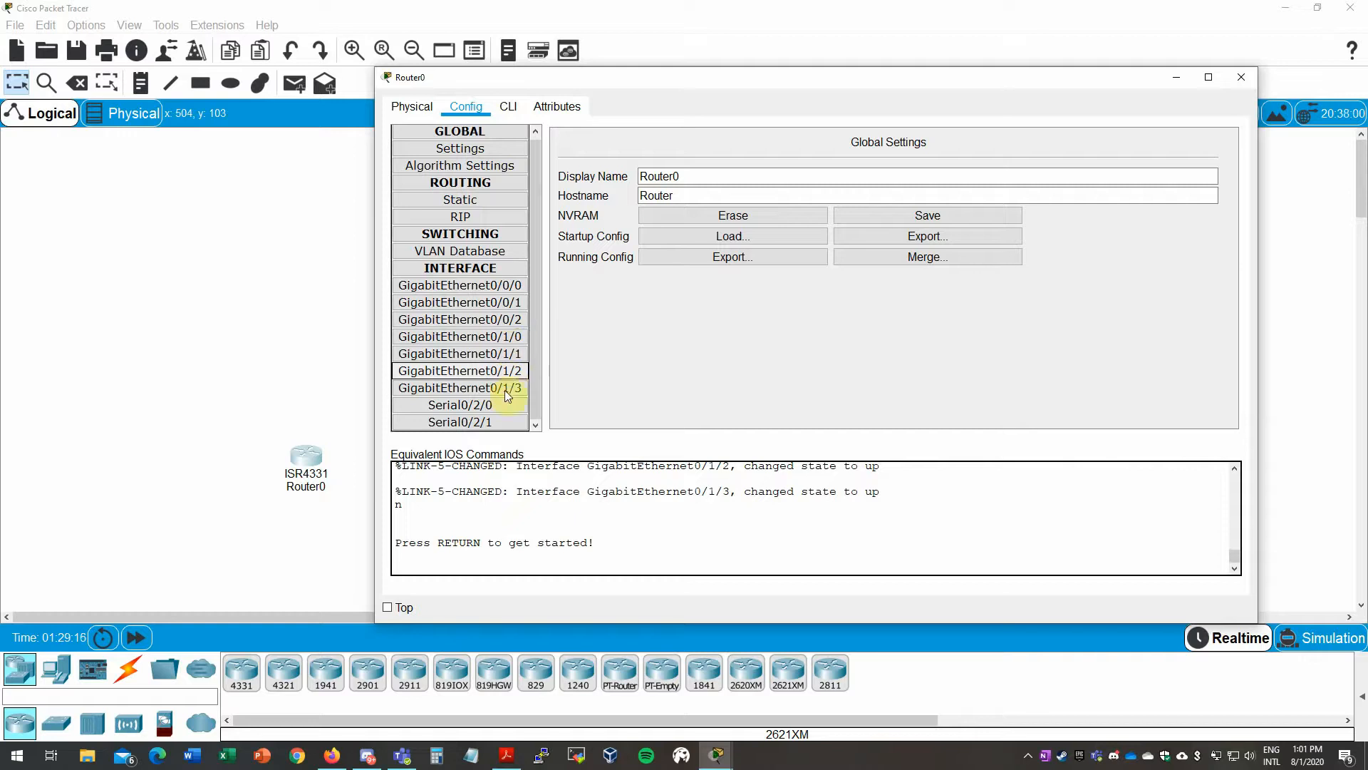
left_click(508, 288)
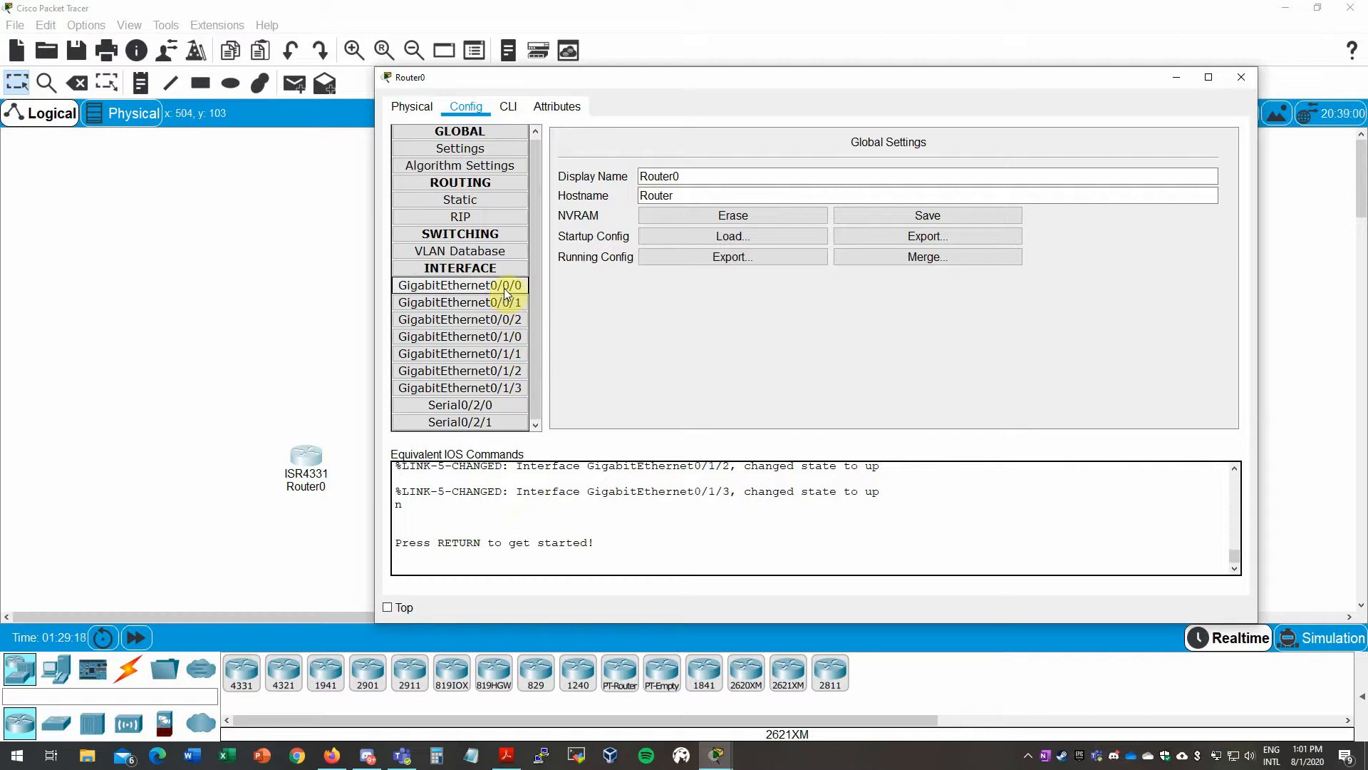
left_click(504, 305)
left_click(503, 322)
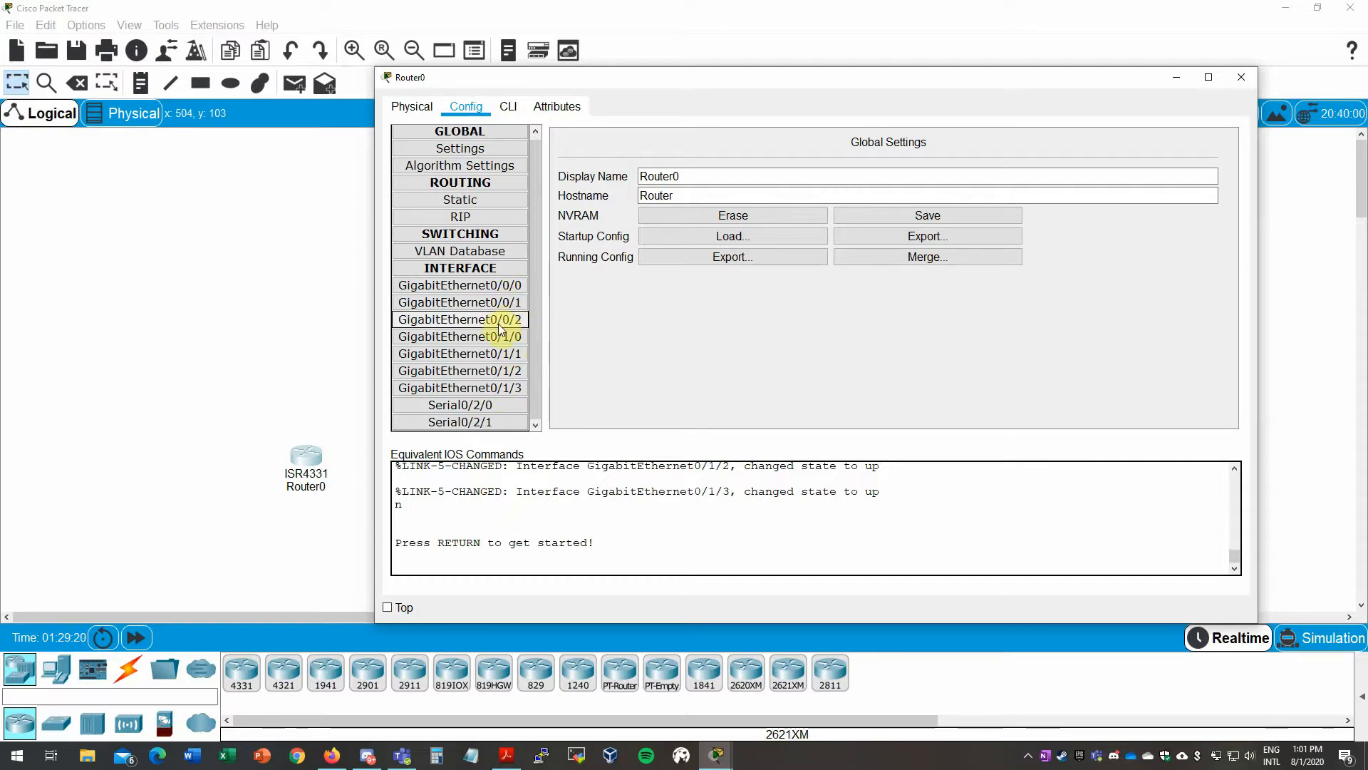
left_click(501, 340)
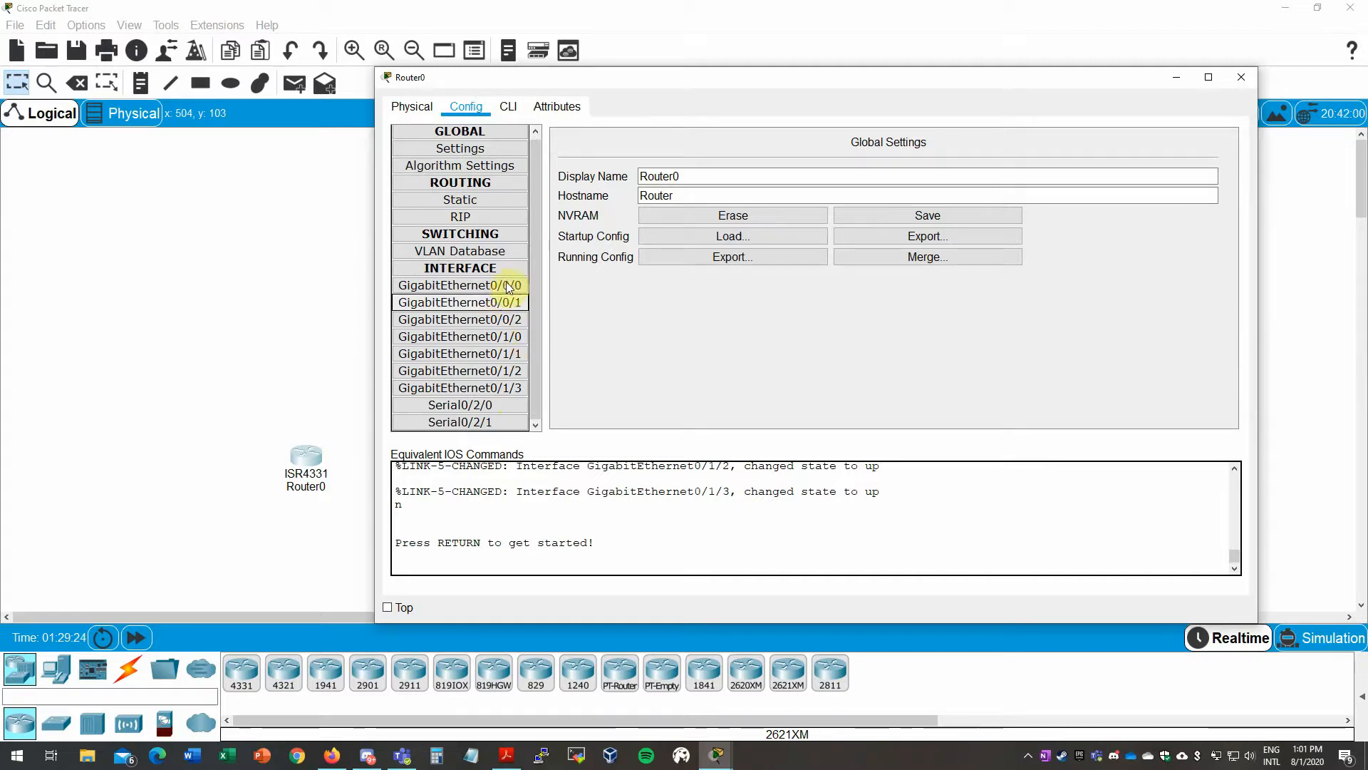
left_click(413, 105)
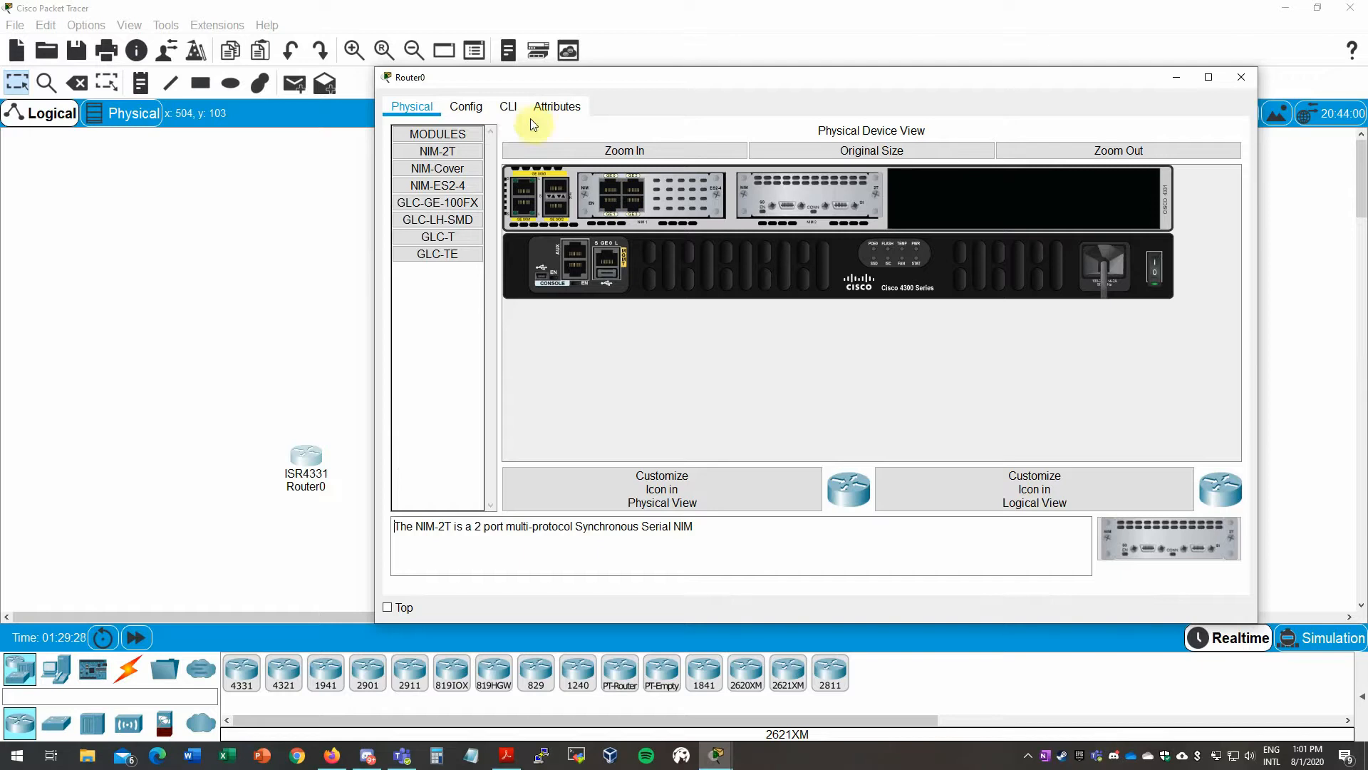
left_click(474, 105)
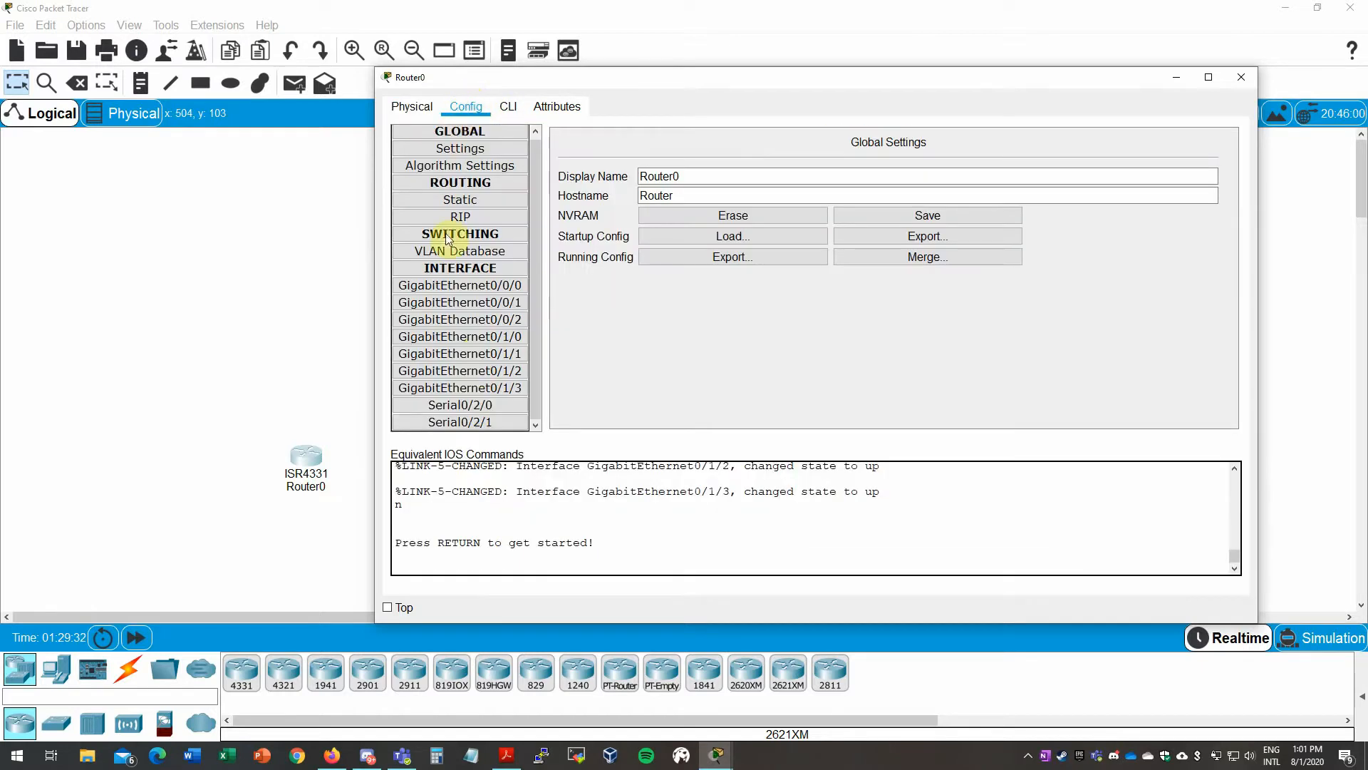
- Remove the NIM-ES2-4 module from the first NIM slot and check the router's interface list in its configuration
left_click(417, 106)
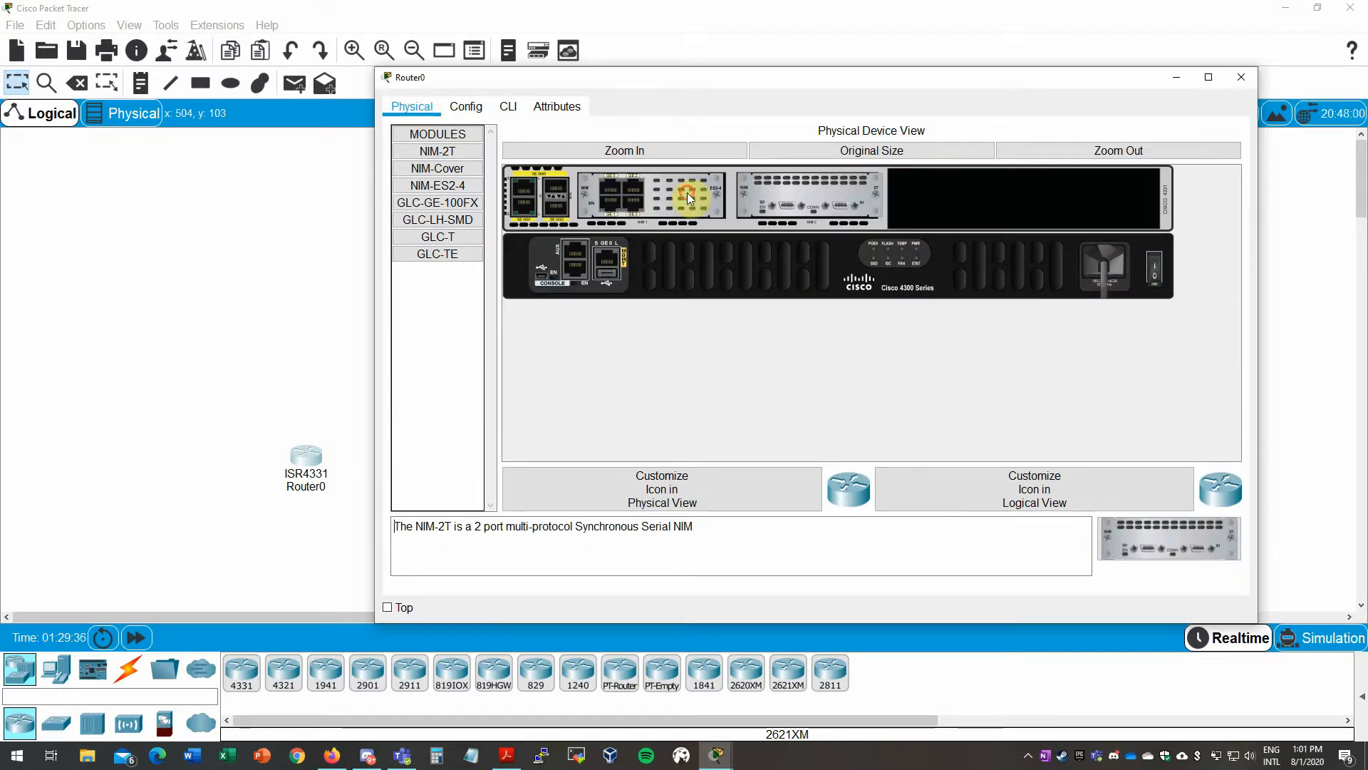
left_click_drag(687, 193, 442, 318)
left_click(462, 142)
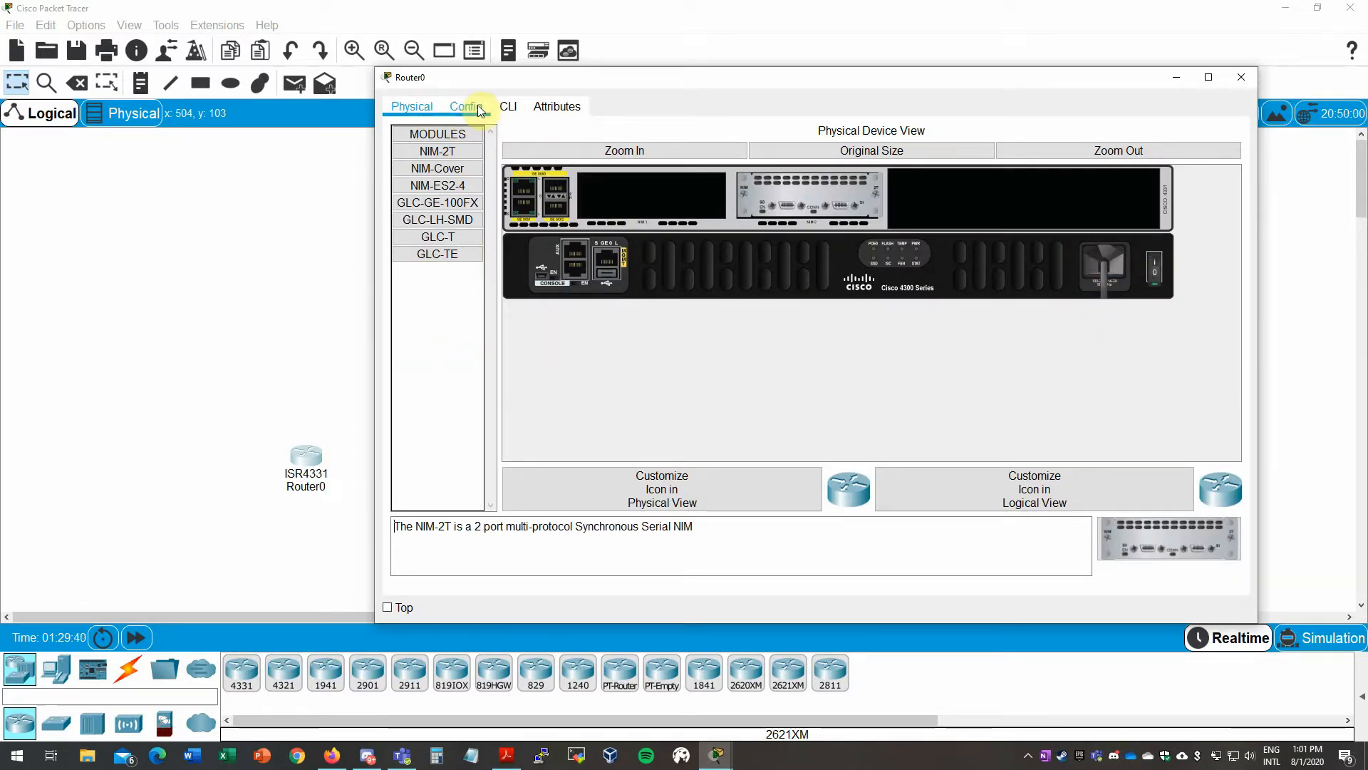
left_click(464, 103)
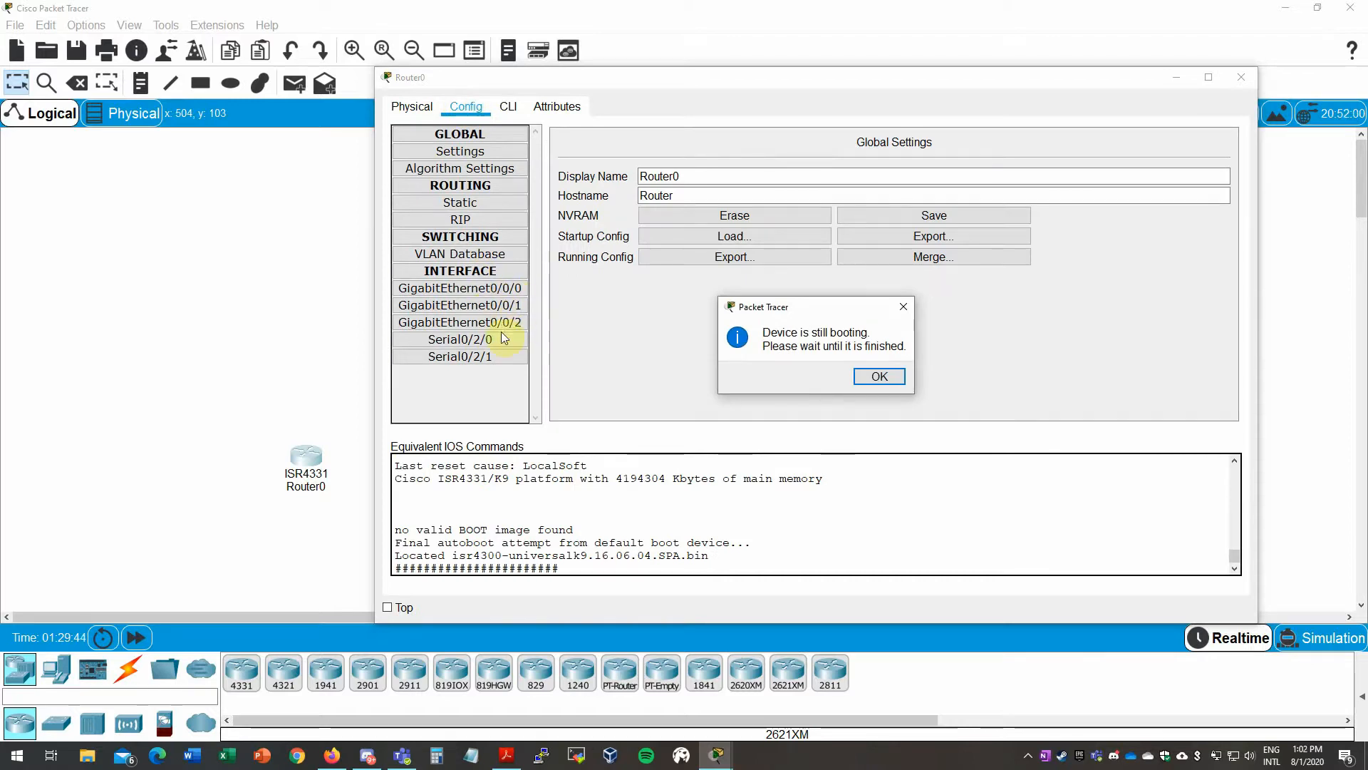
left_click(879, 377)
- Try to fit a NIM-ES2-4 module in the first NIM slot while the router is powered on
left_click(450, 168)
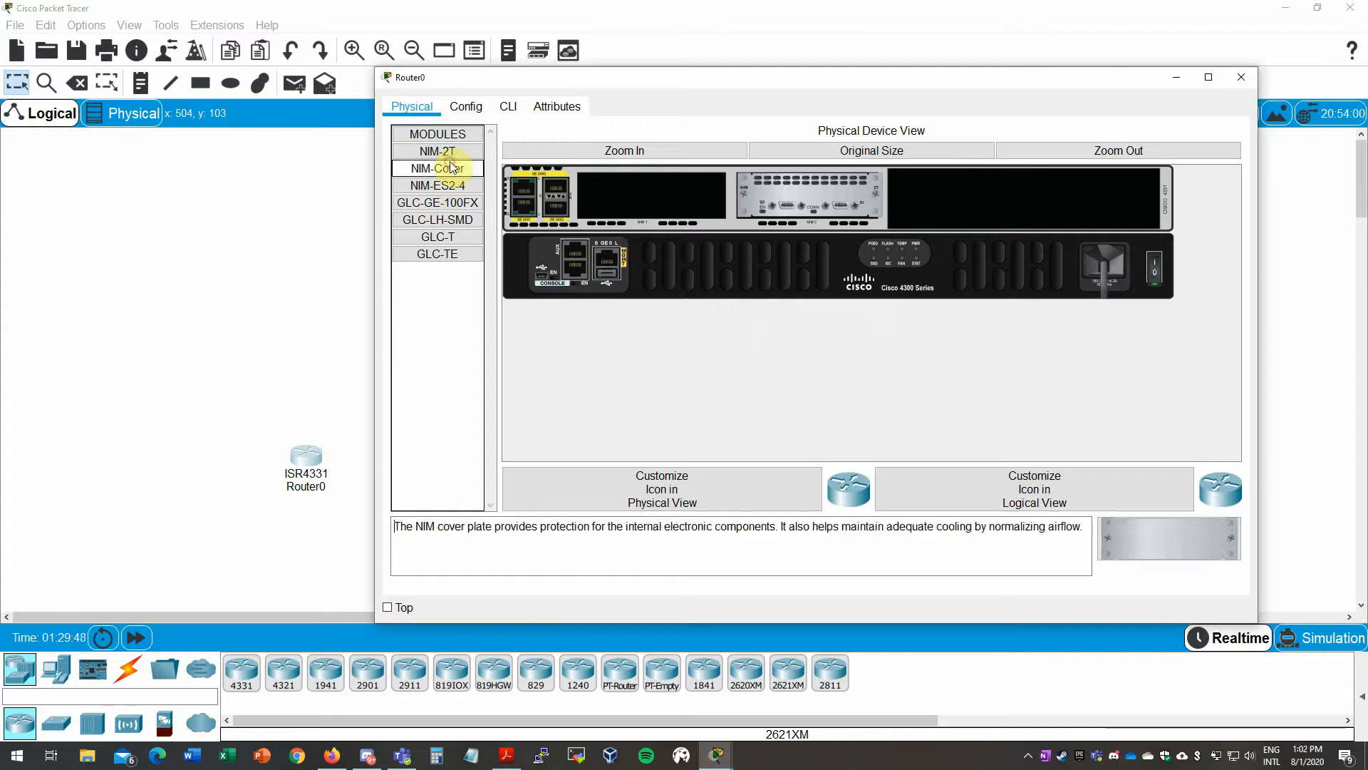
left_click(437, 185)
left_click_drag(441, 186, 666, 199)
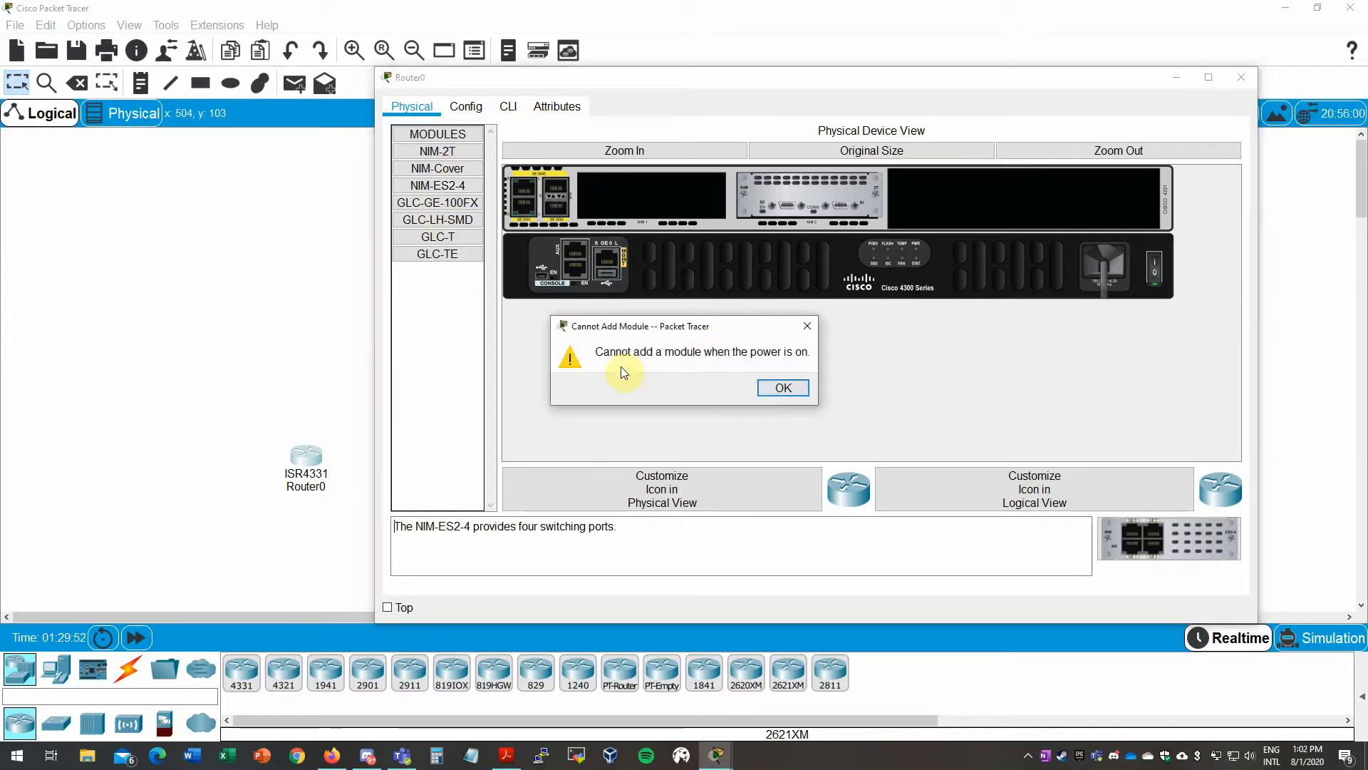
left_click(783, 387)
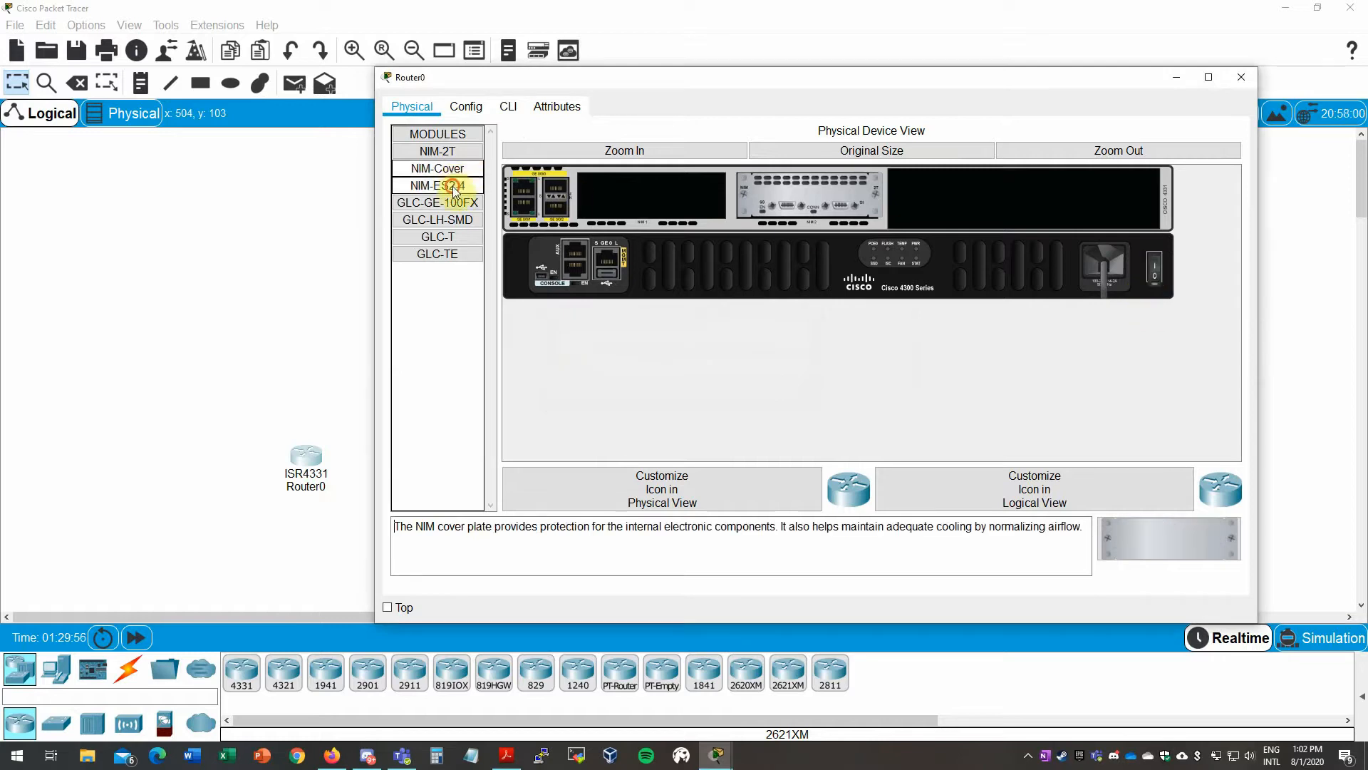
- Fit the NIM-ES2-4 module in the first NIM slot with the power off, and switch the router back on
left_click_drag(439, 185, 662, 197)
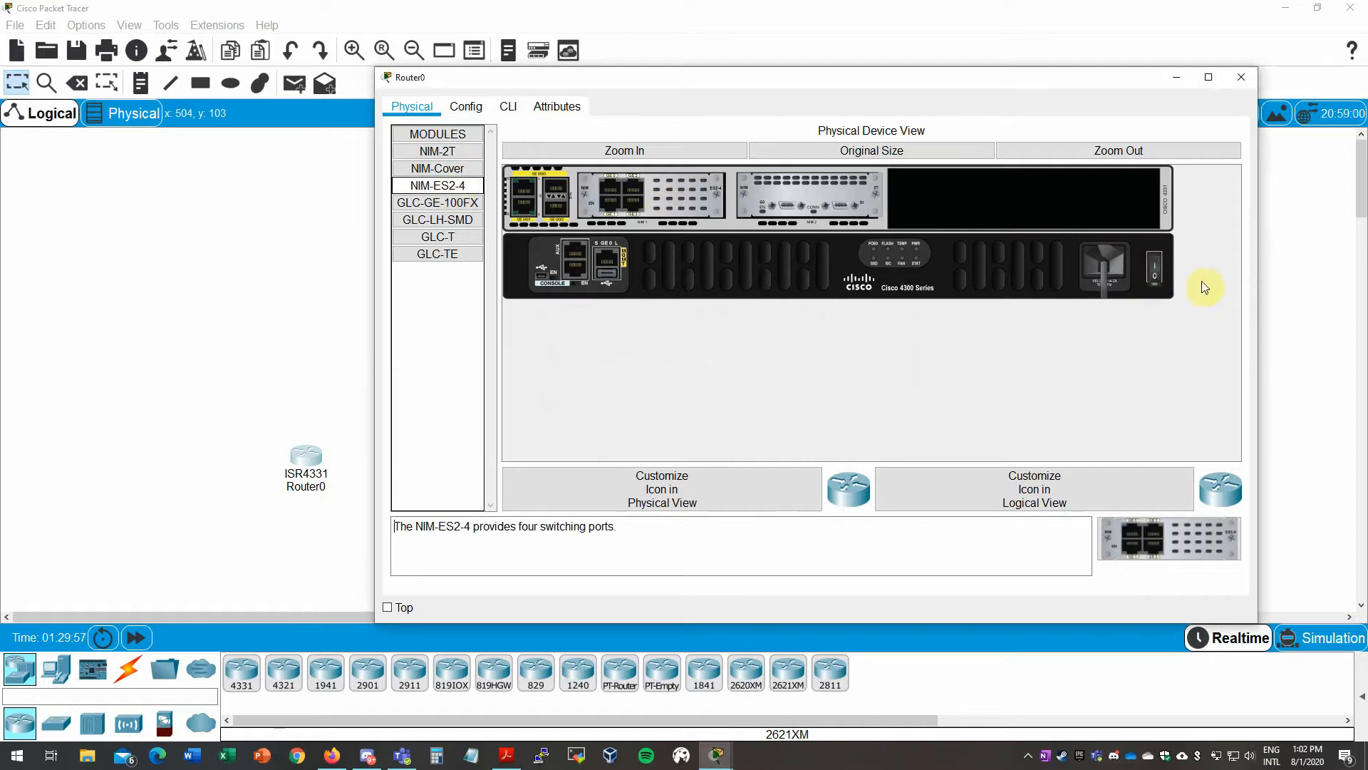
left_click(1160, 268)
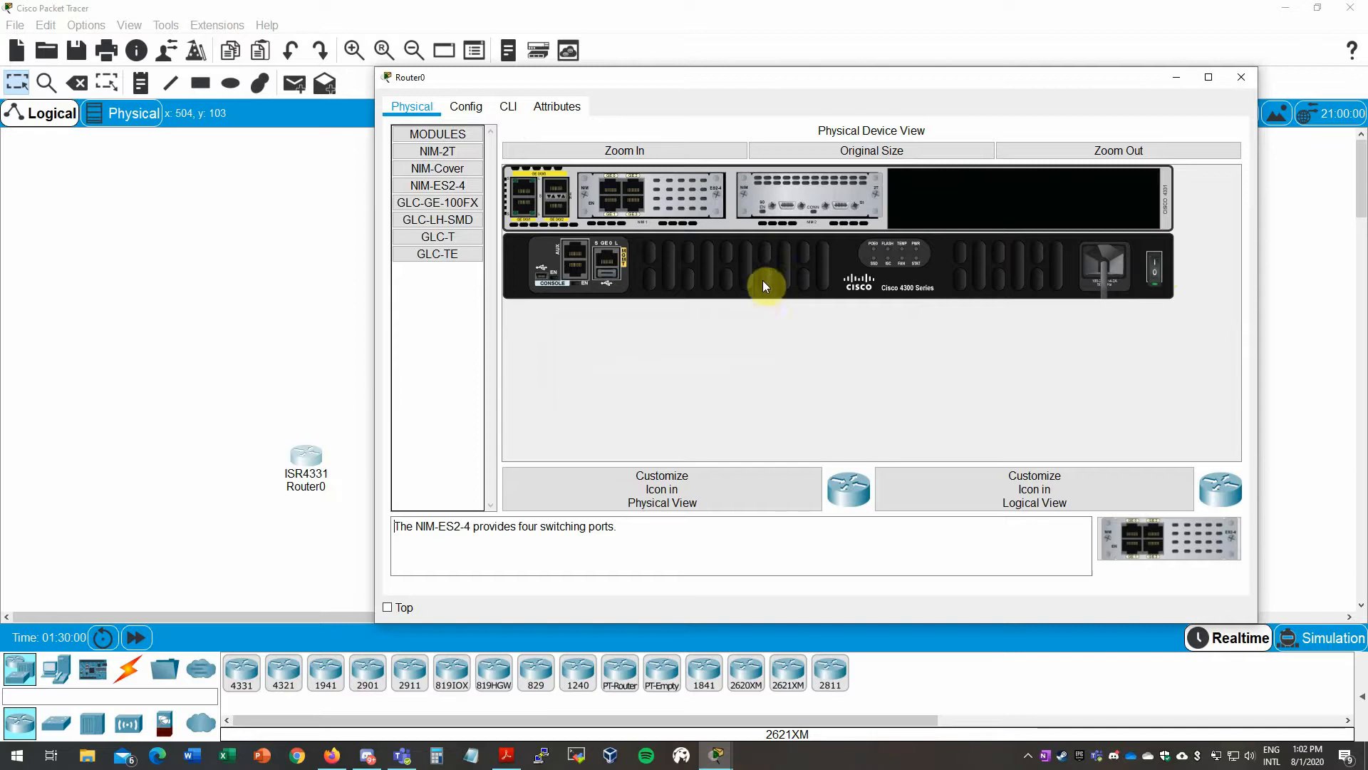
left_click(1251, 78)
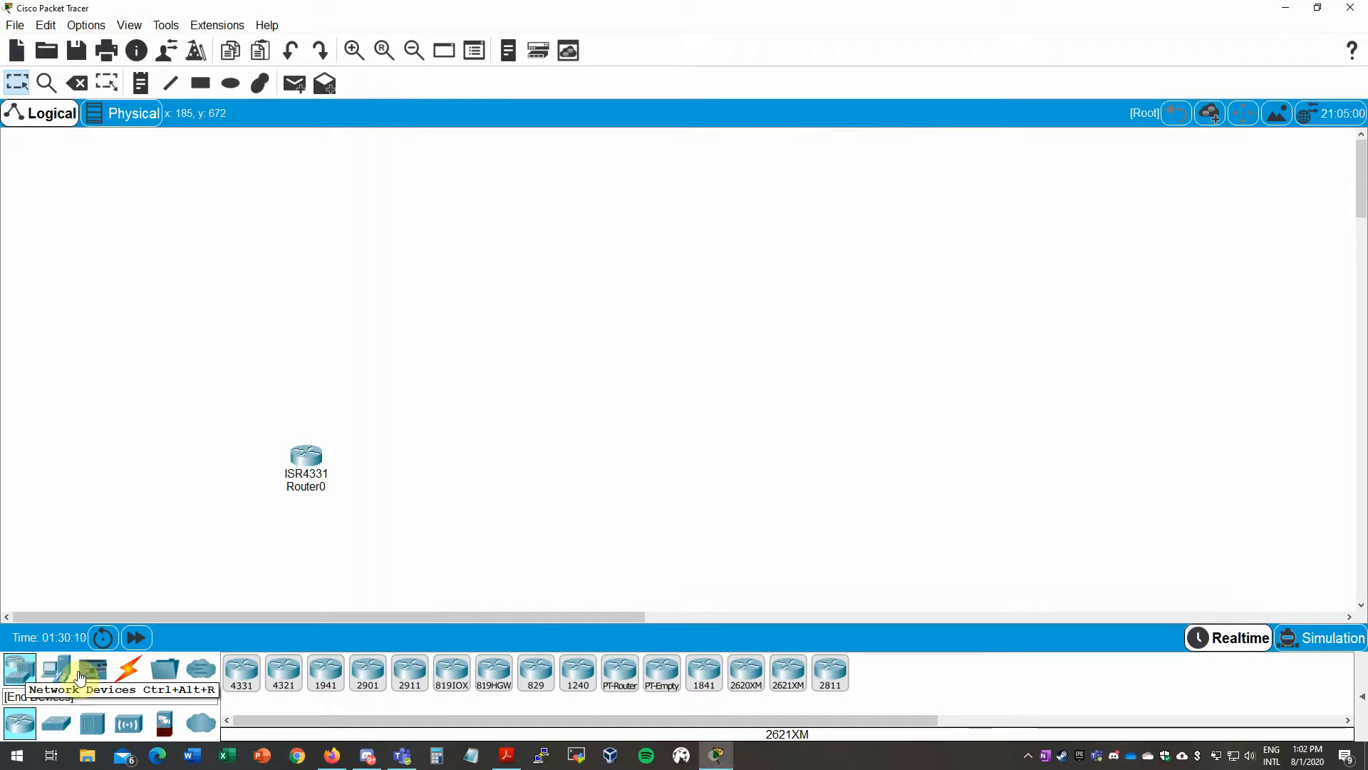
- Browse the End Devices, Components, Connections, Miscellaneous and Multiuser Connection categories of the device library
left_click(56, 672)
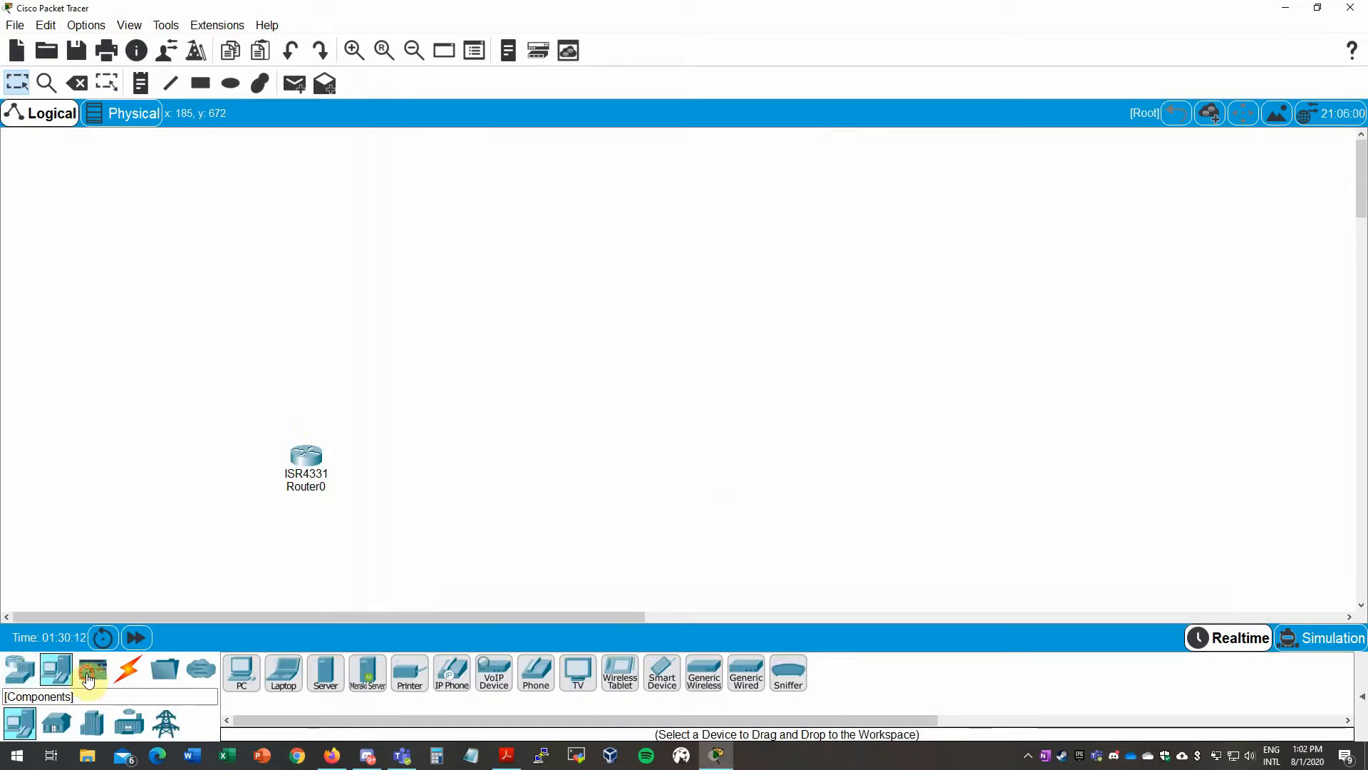
left_click(89, 675)
left_click(132, 675)
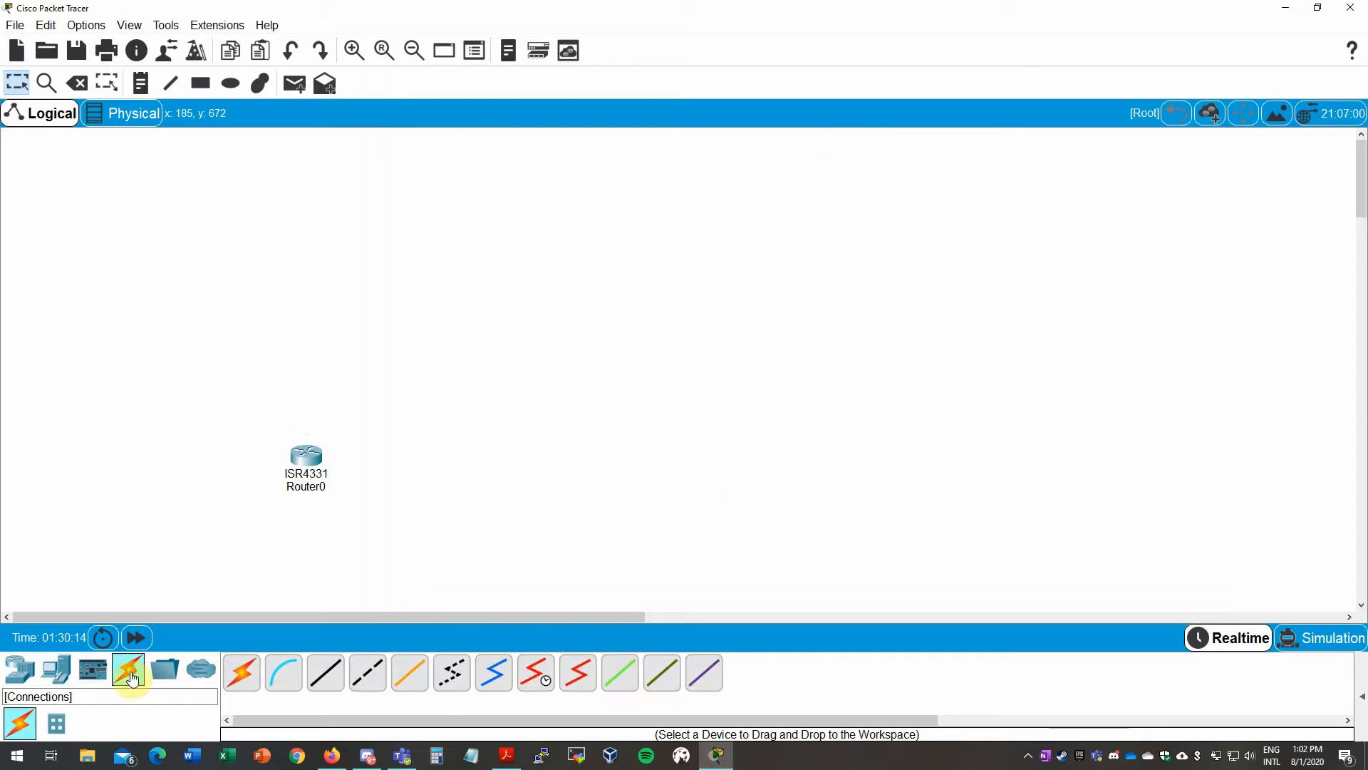
left_click(178, 675)
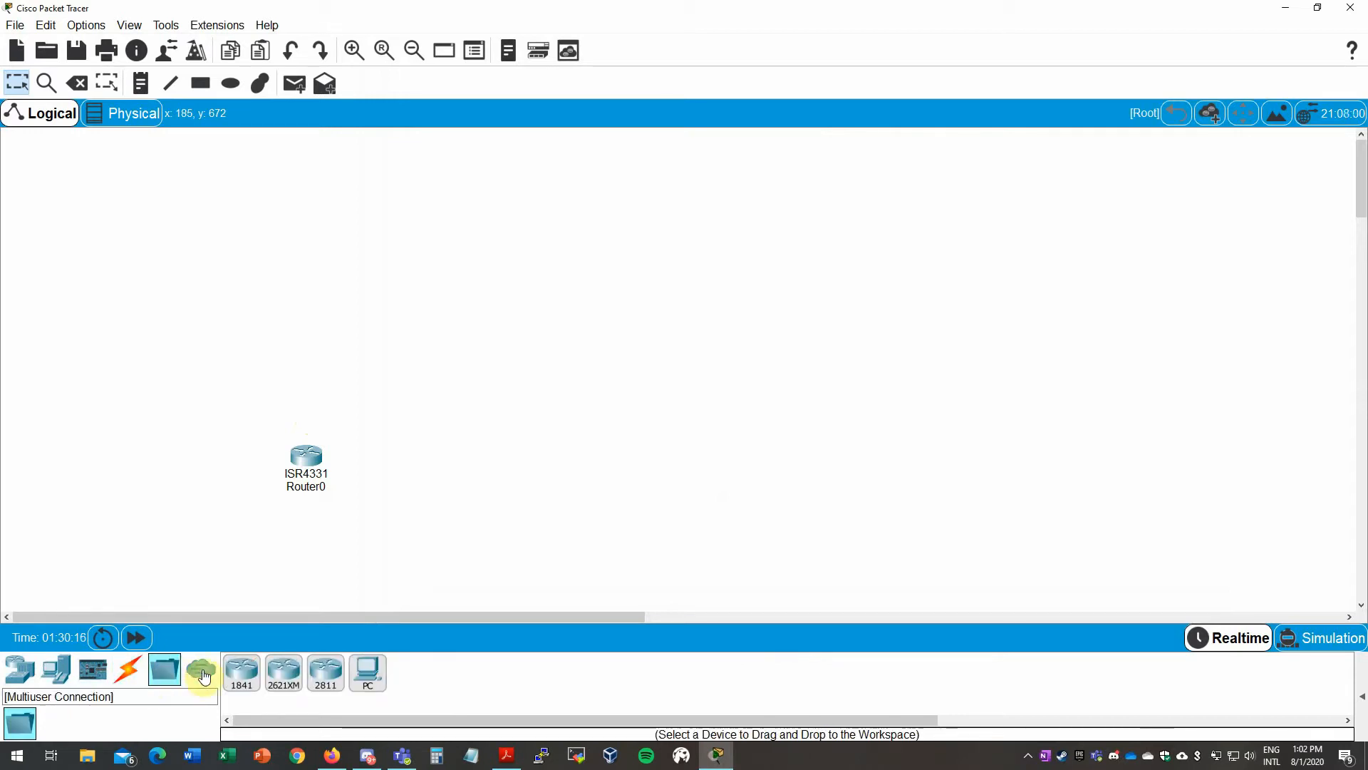
left_click(201, 671)
left_click(164, 673)
left_click(131, 673)
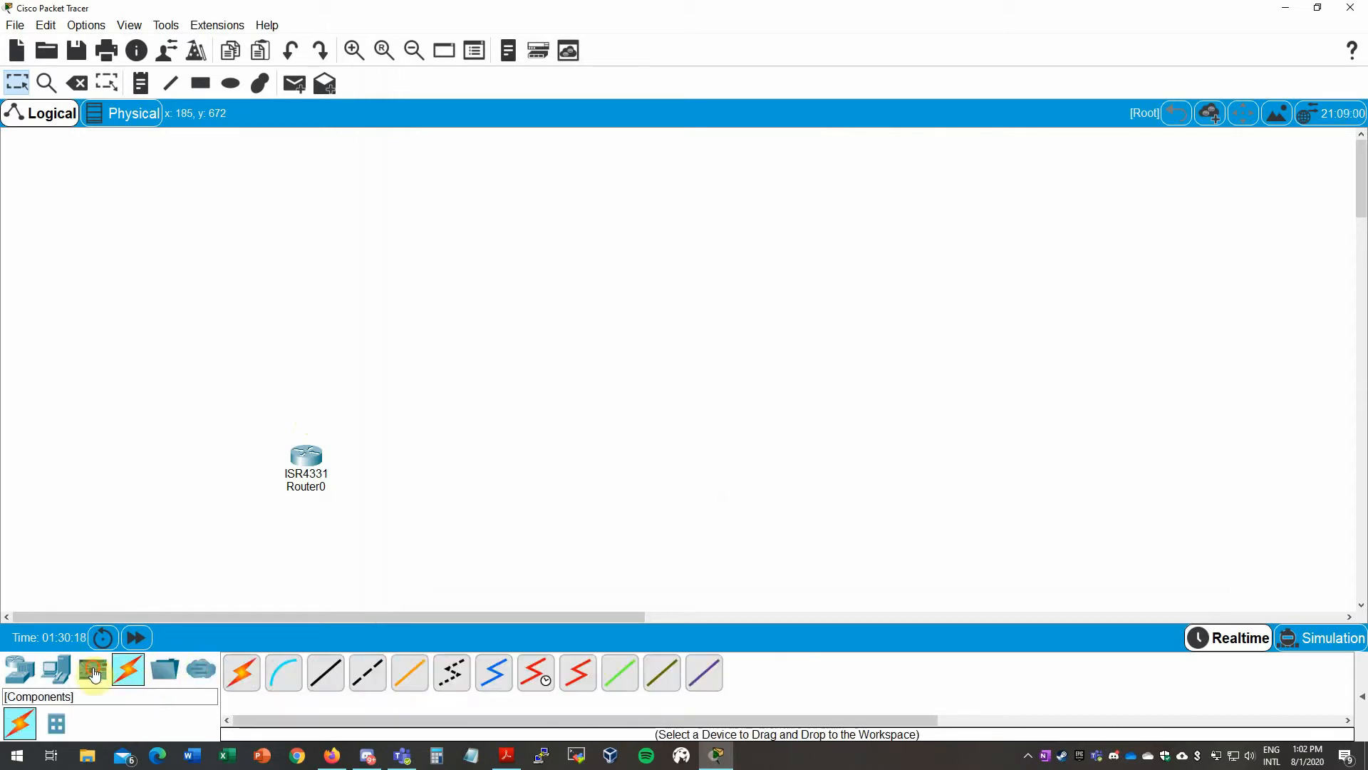
left_click(92, 671)
- Browse the Routers, Switches, Hubs, Wireless Devices, Security and WAN Emulation groups of the network devices
left_click(20, 671)
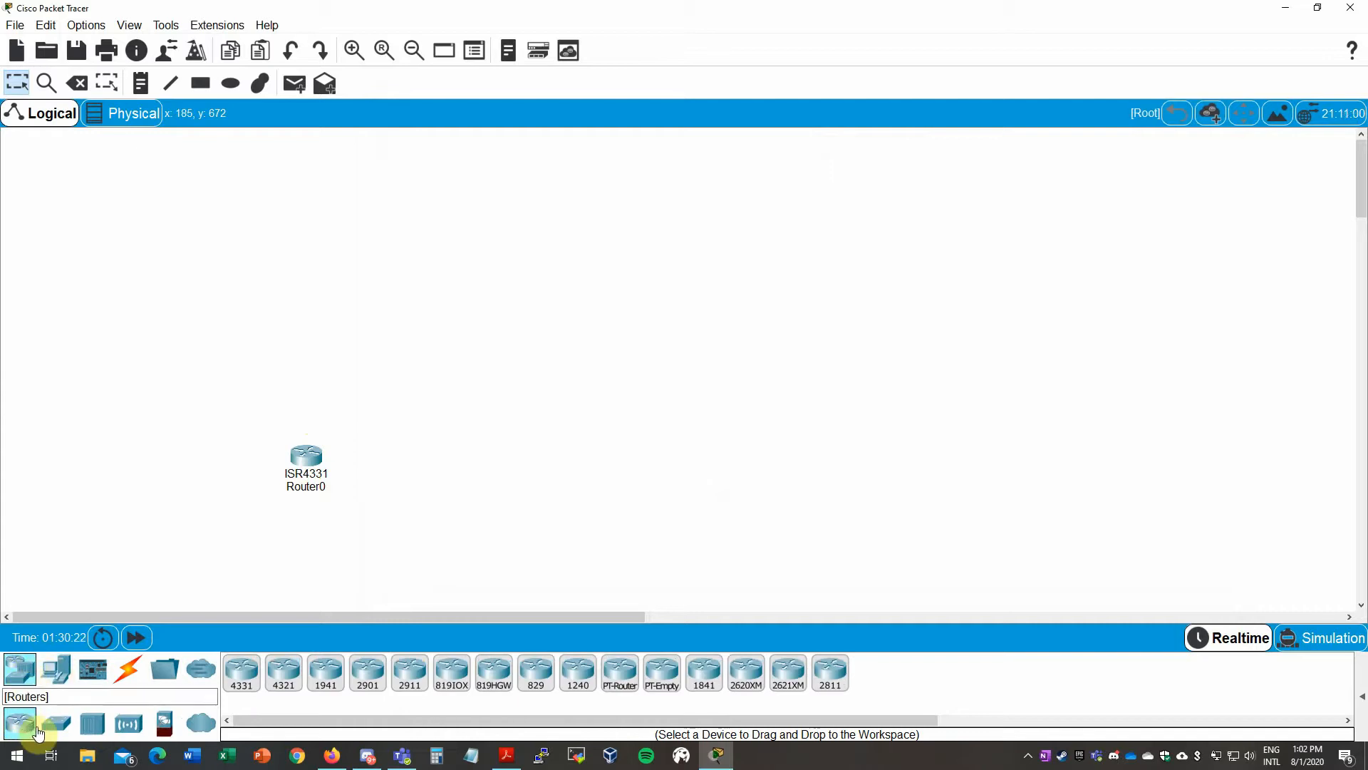
left_click(62, 727)
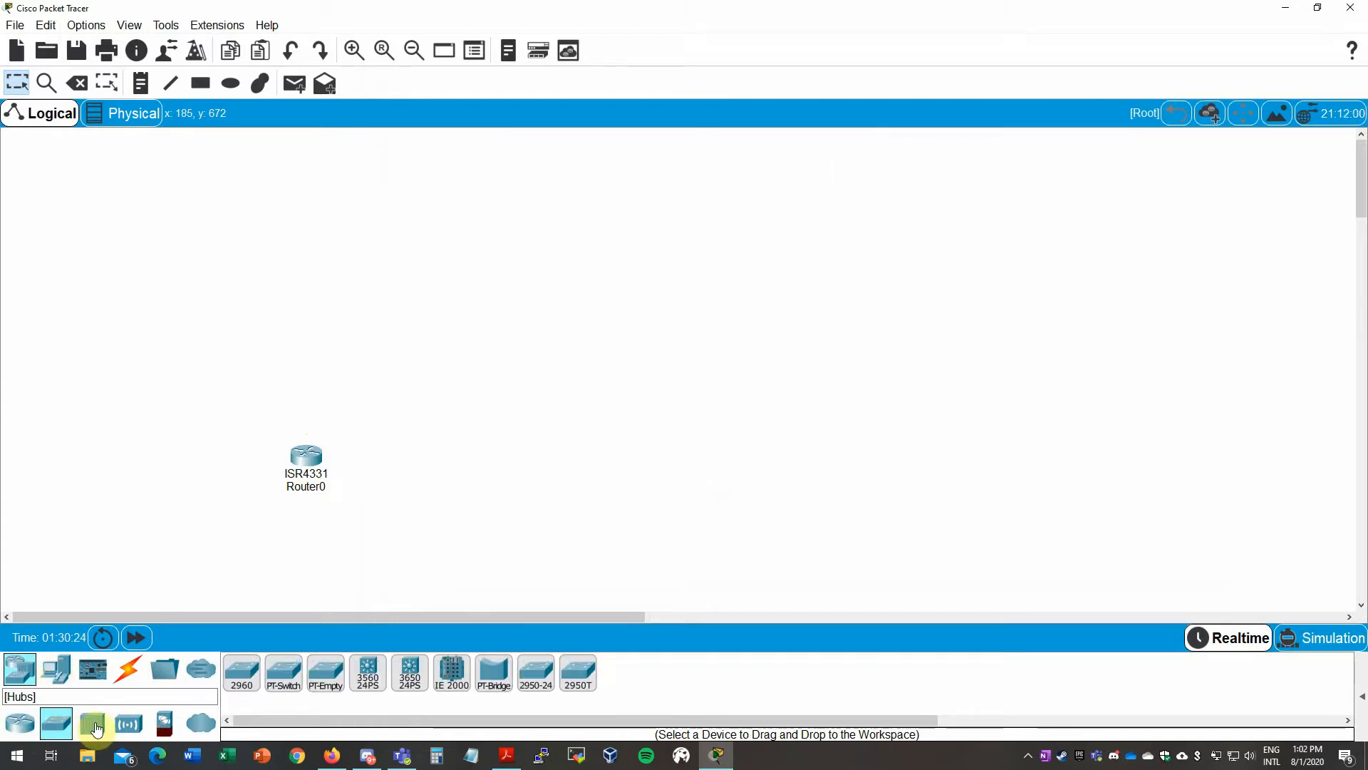
left_click(91, 724)
left_click(128, 725)
left_click(168, 725)
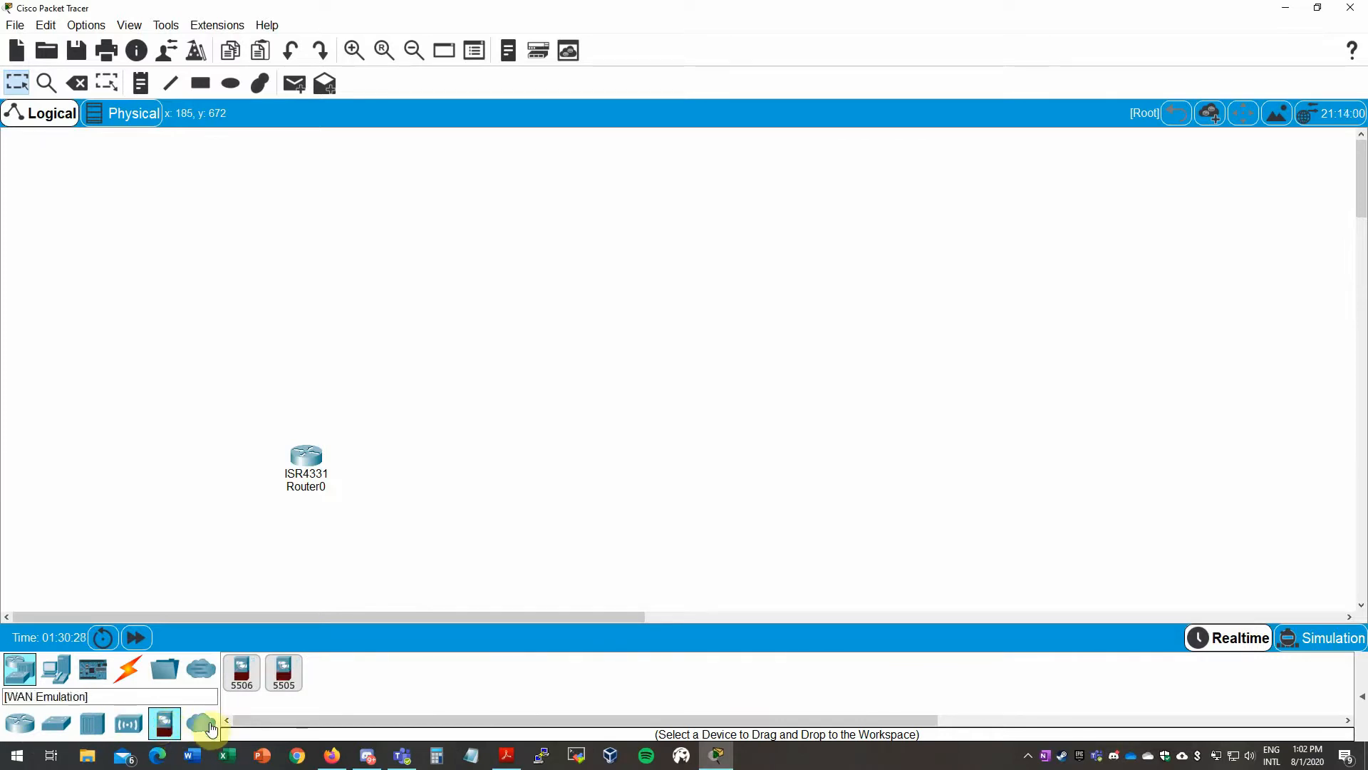
left_click(201, 724)
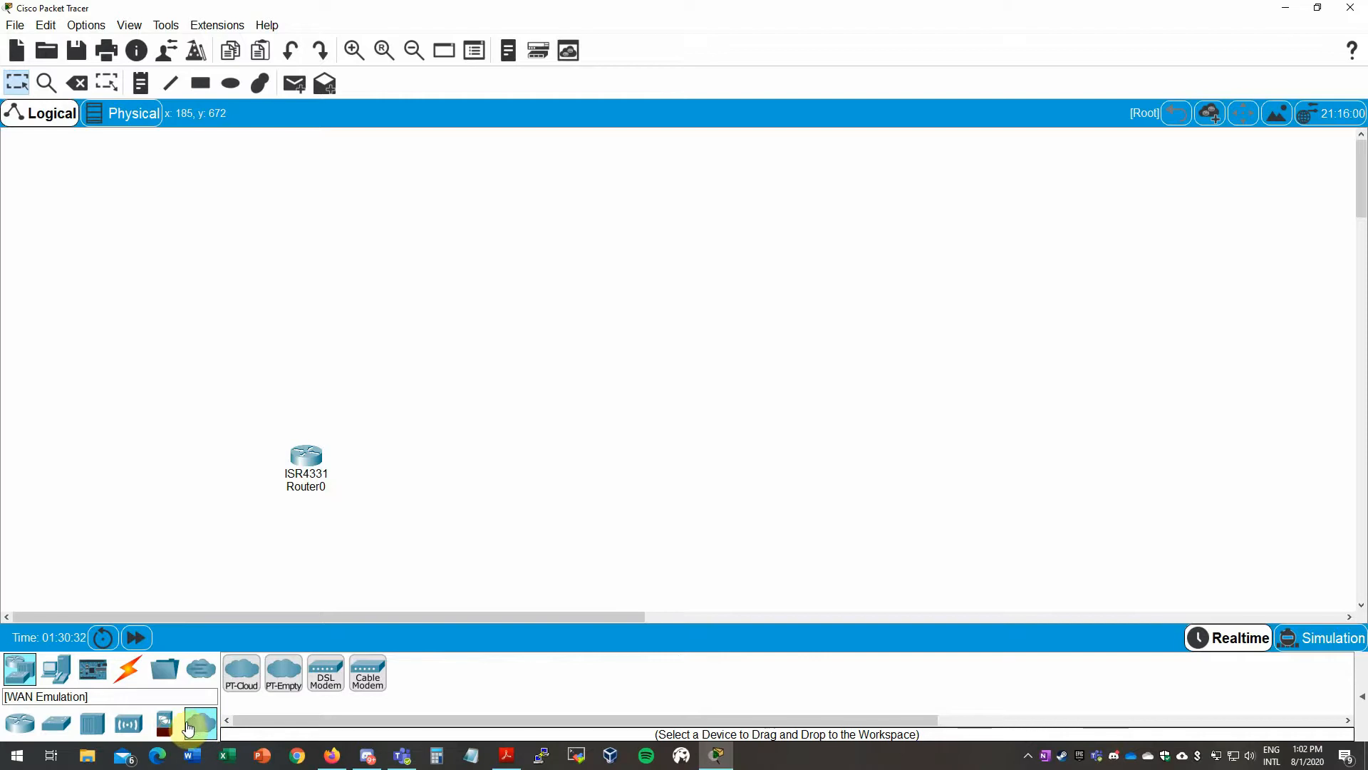
- Browse the End Devices, Home, Smart City, Industrial and Power Grid groups of the end device library
left_click(57, 674)
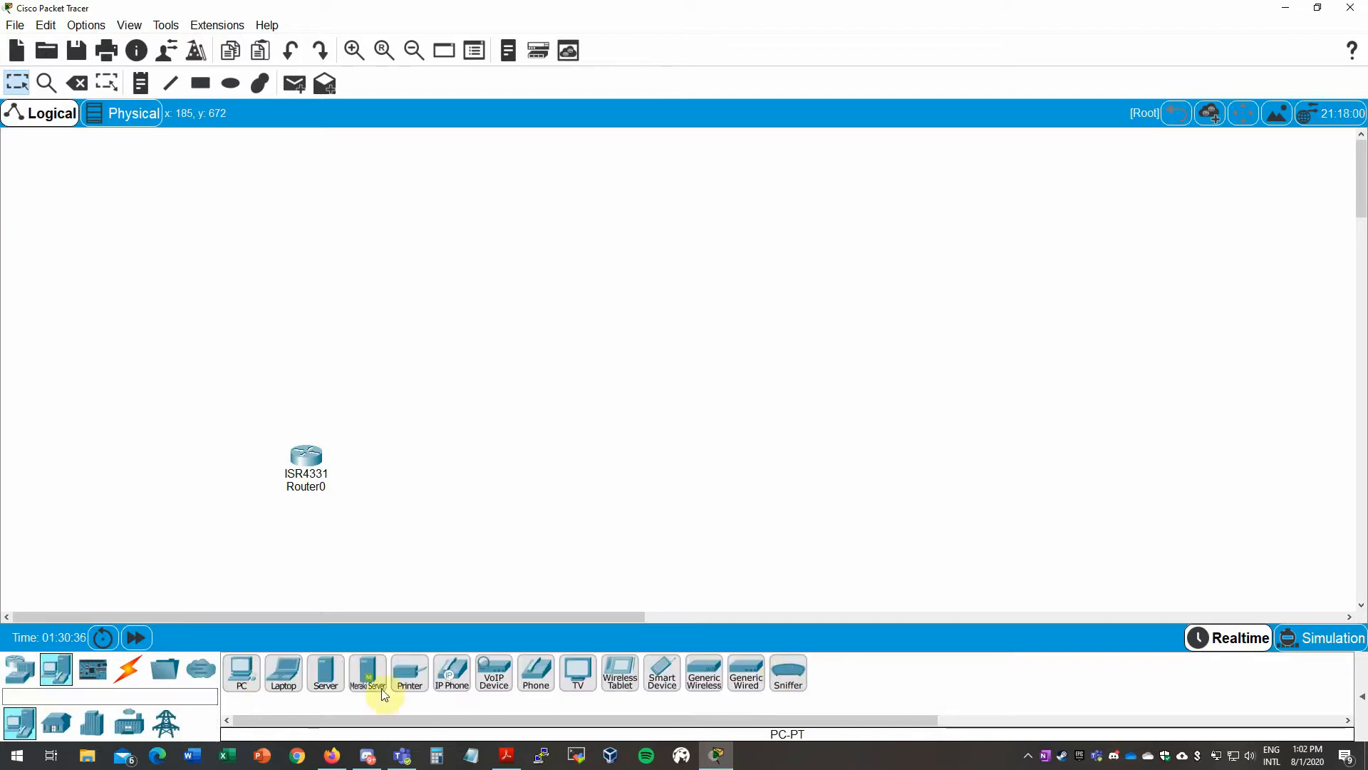
left_click(57, 724)
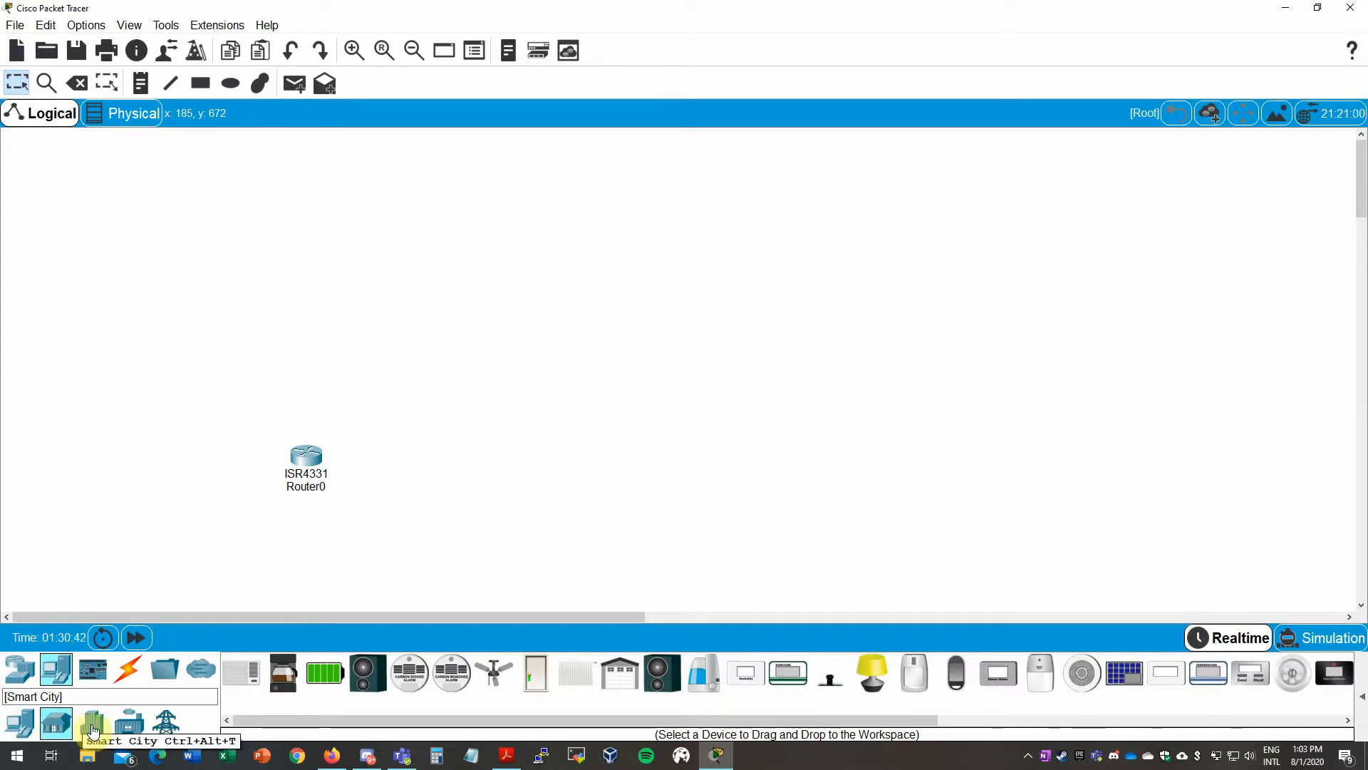
left_click(92, 727)
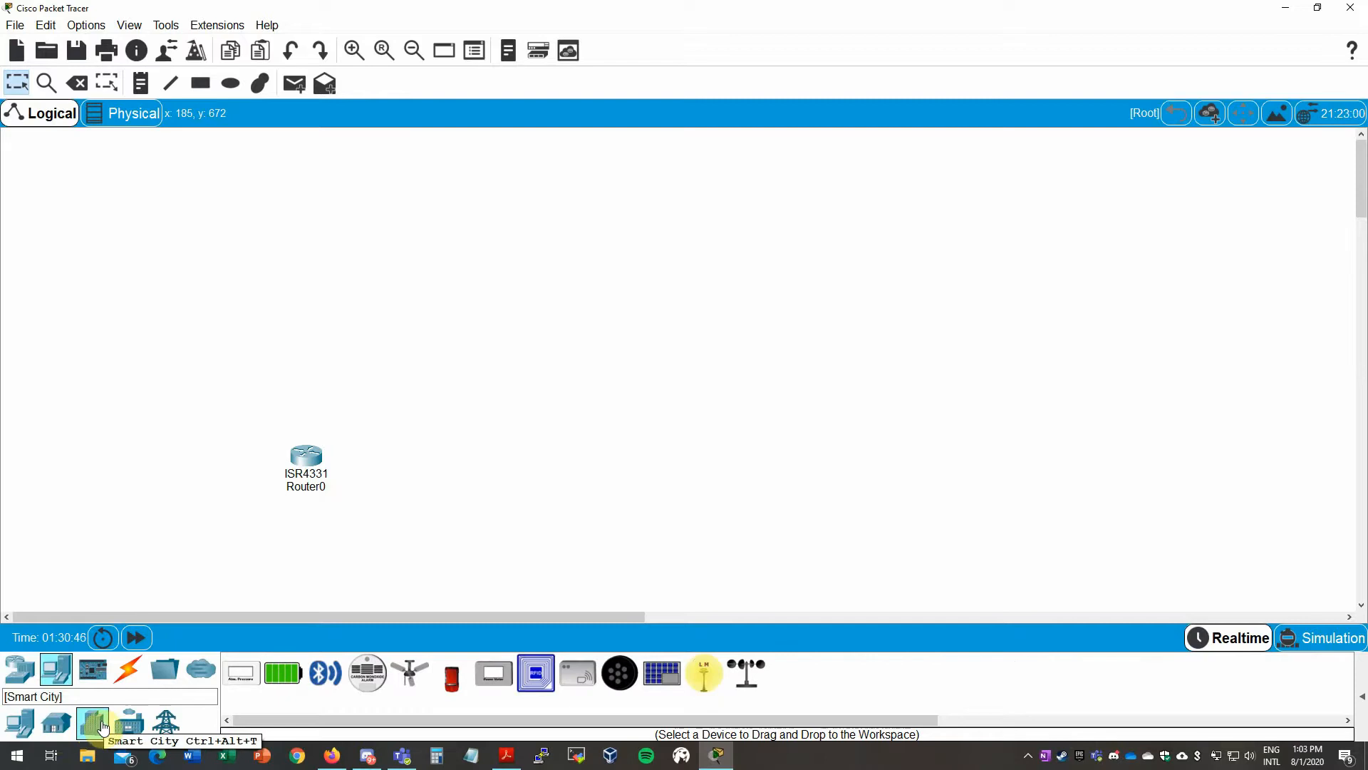
left_click(129, 723)
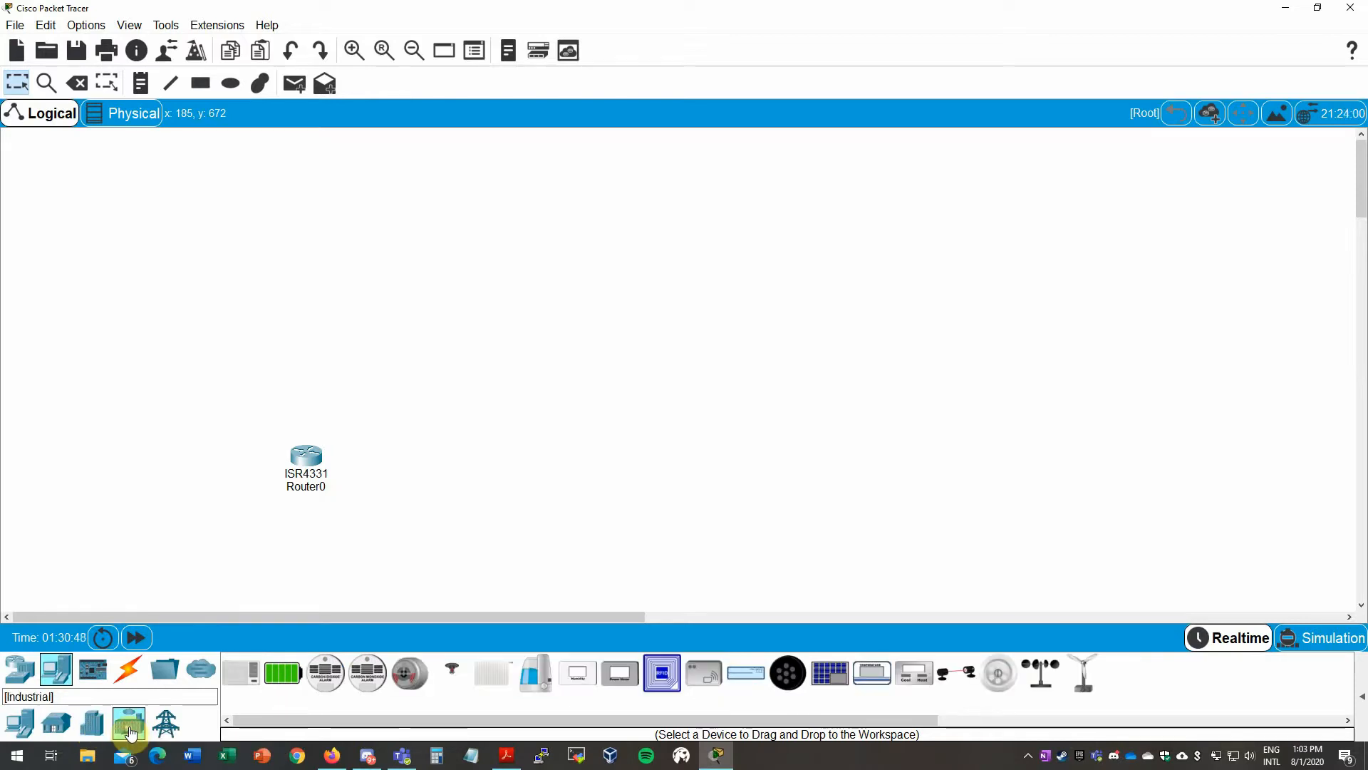
left_click(162, 736)
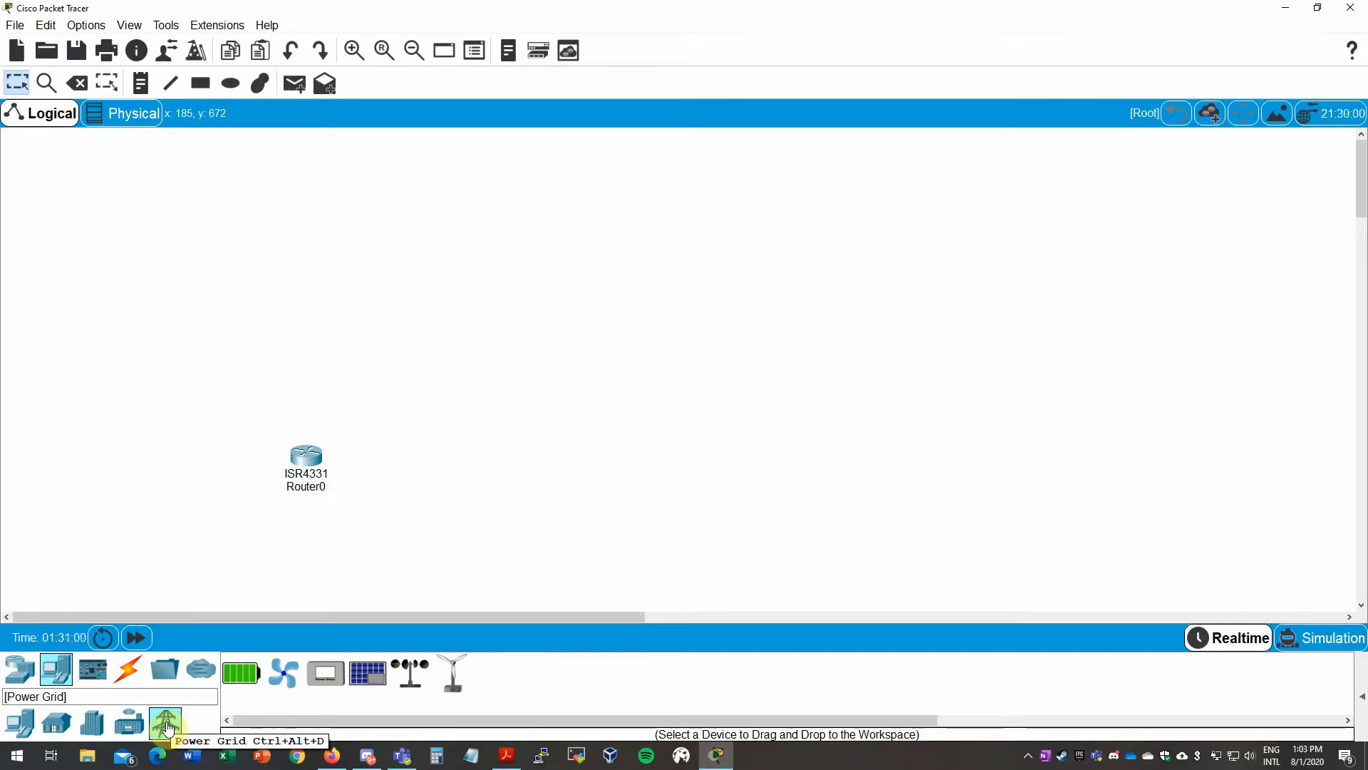
- Browse the Boards, Actuators and Sensors groups of the Components category
left_click(93, 670)
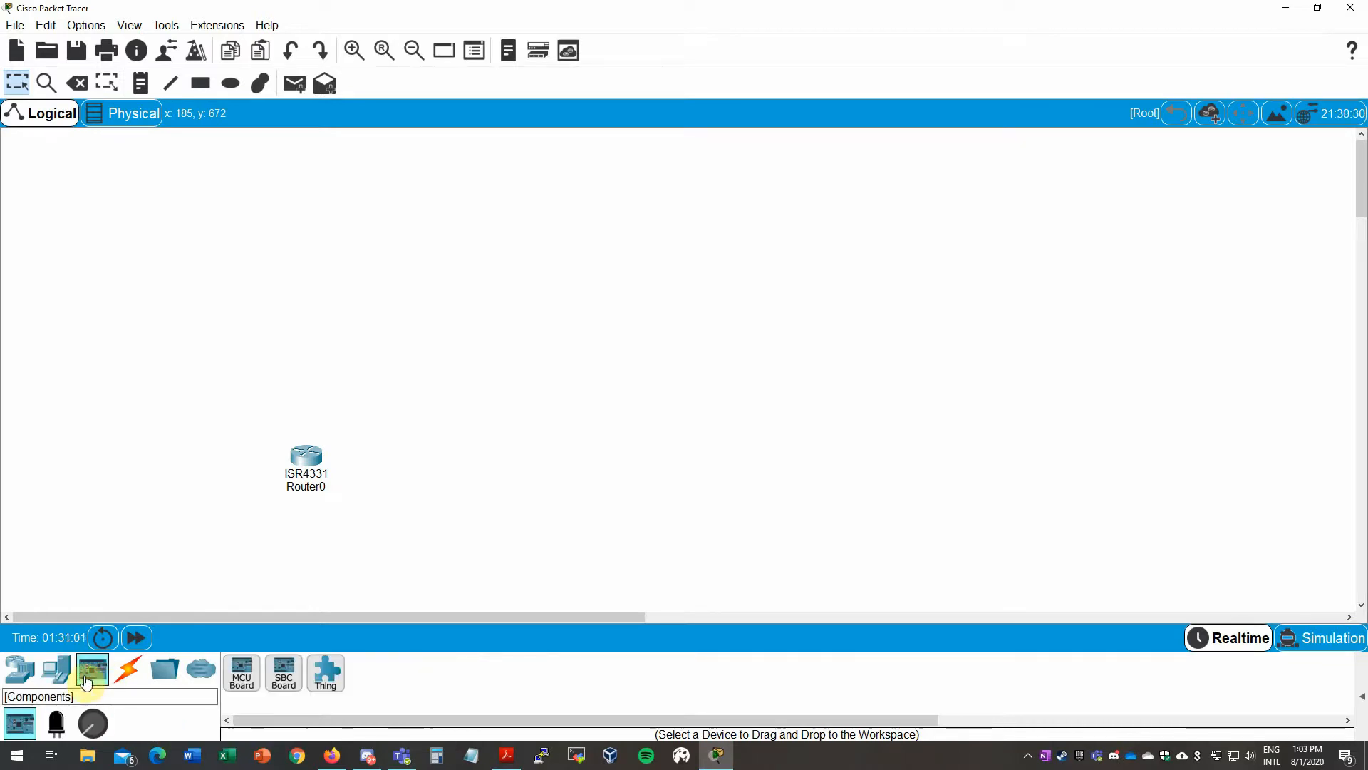
left_click(57, 726)
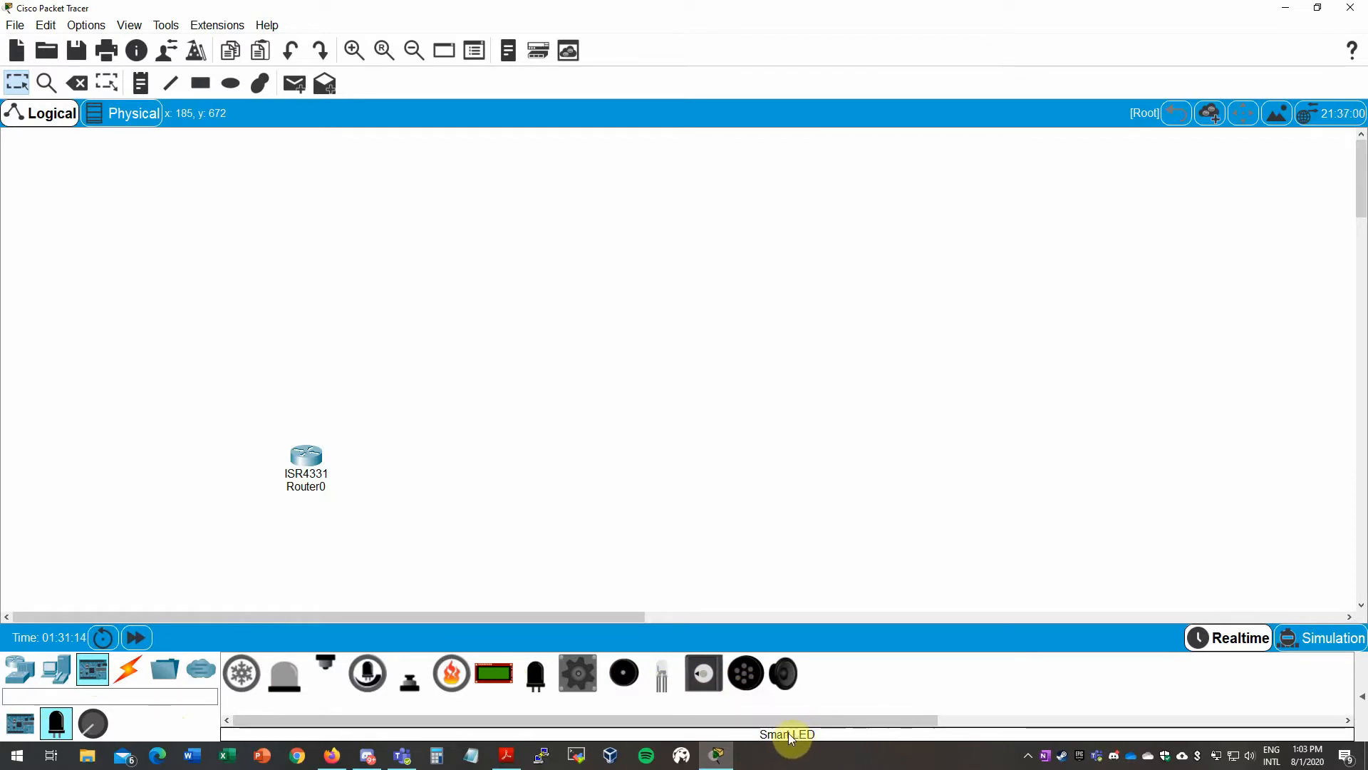
left_click(92, 724)
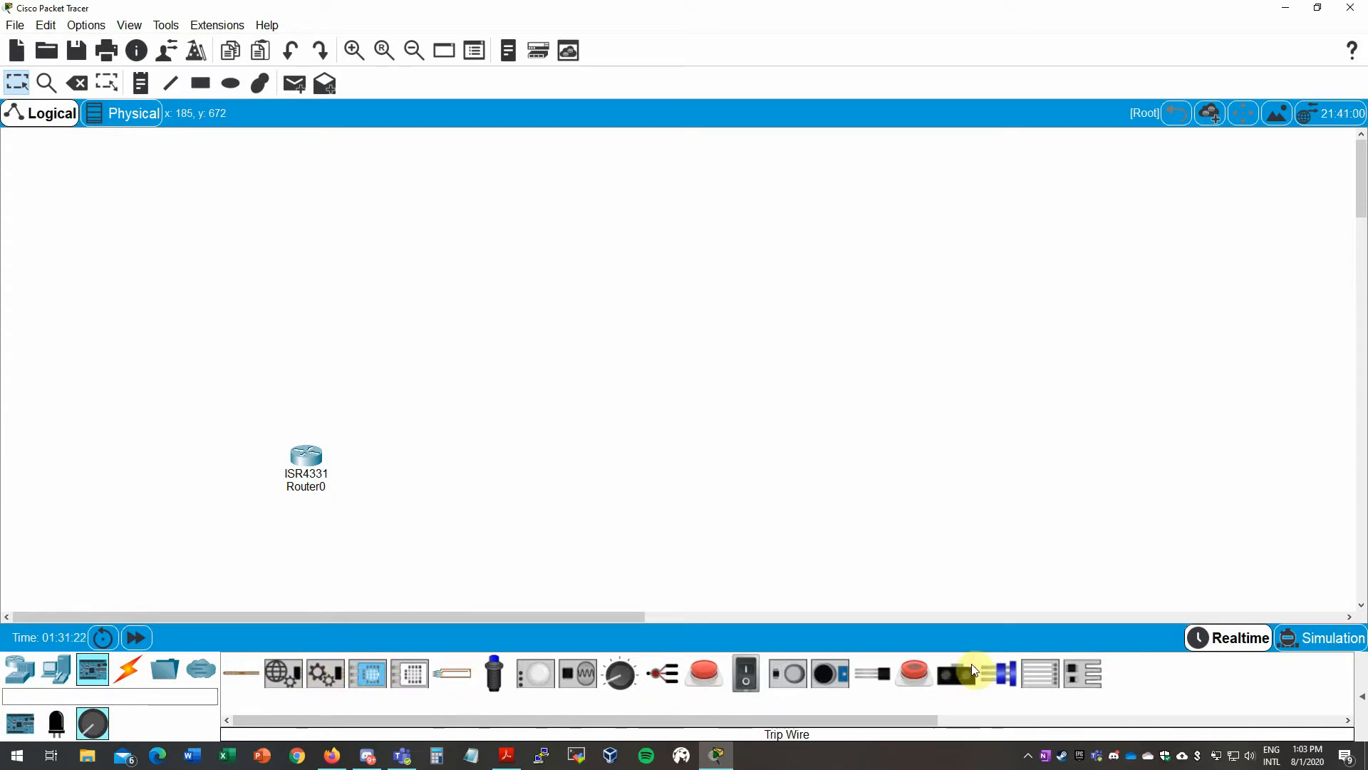
- Review the Hubs, Switches and Routers groups of the network devices again
left_click(19, 670)
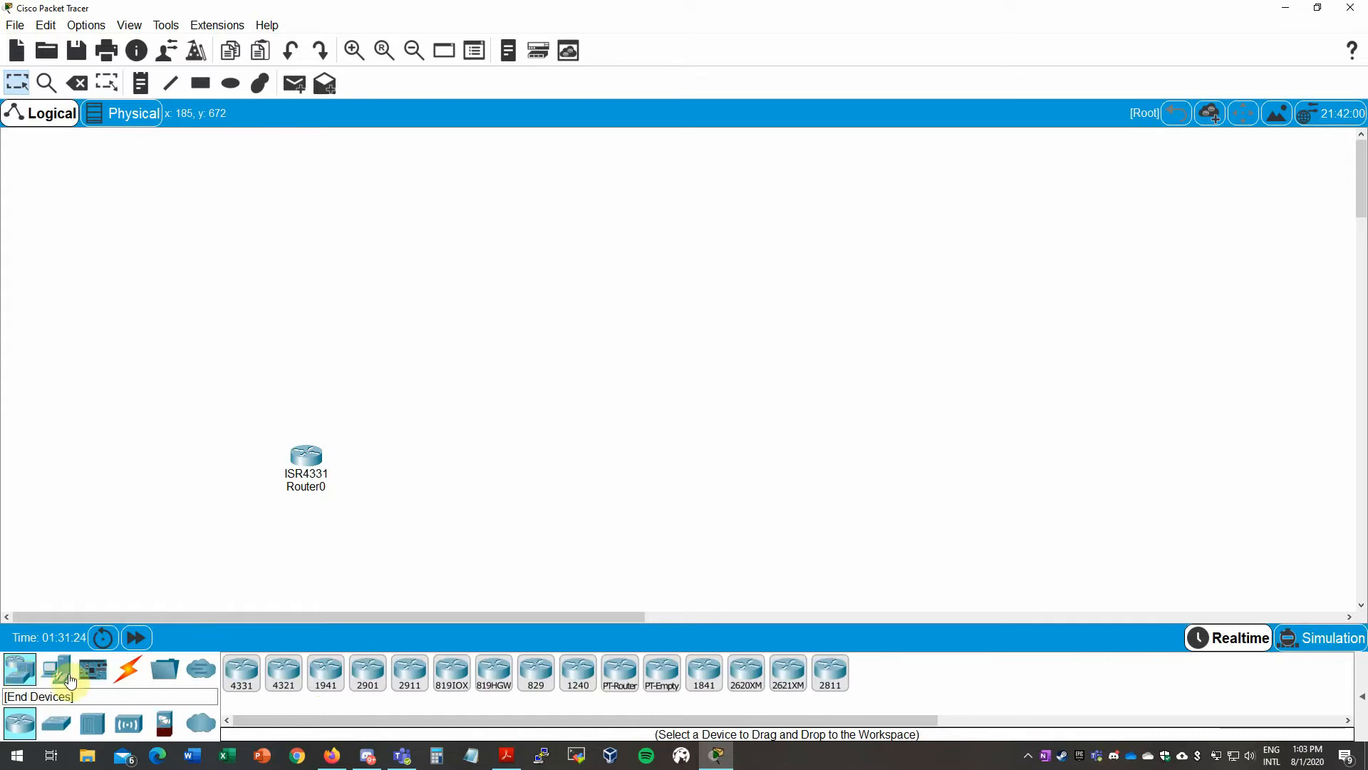
left_click(92, 723)
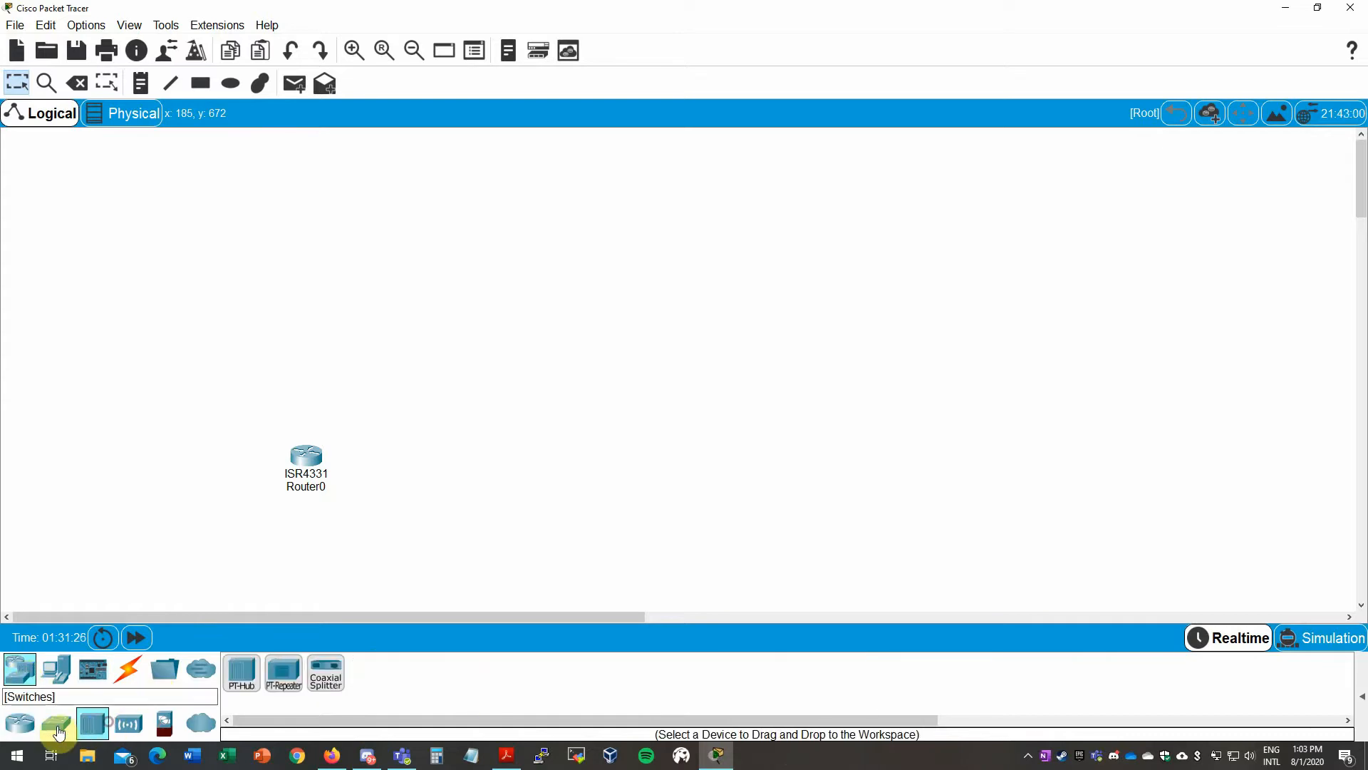
left_click(58, 732)
left_click(19, 670)
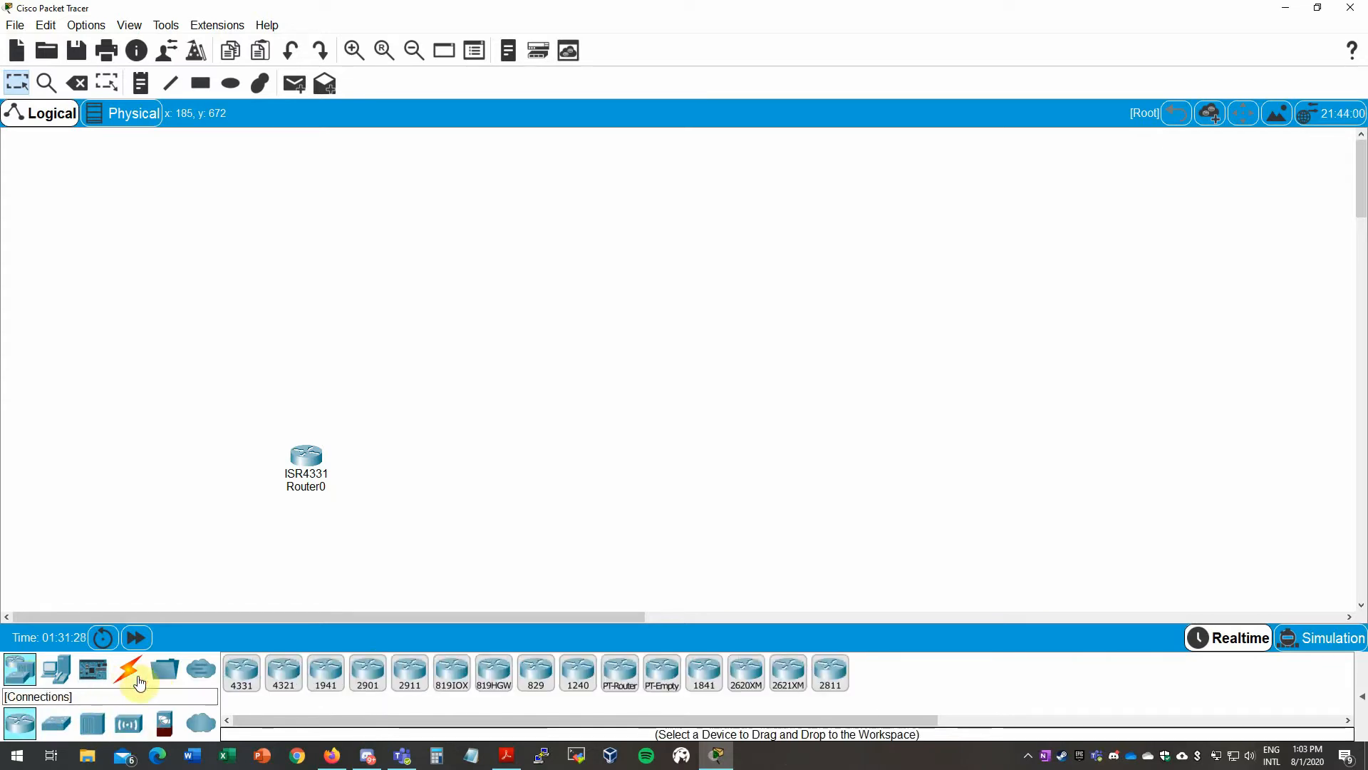
- Shift the ISR4331 router slightly sideways and place a PC beside it in the workspace
left_click_drag(307, 456, 328, 458)
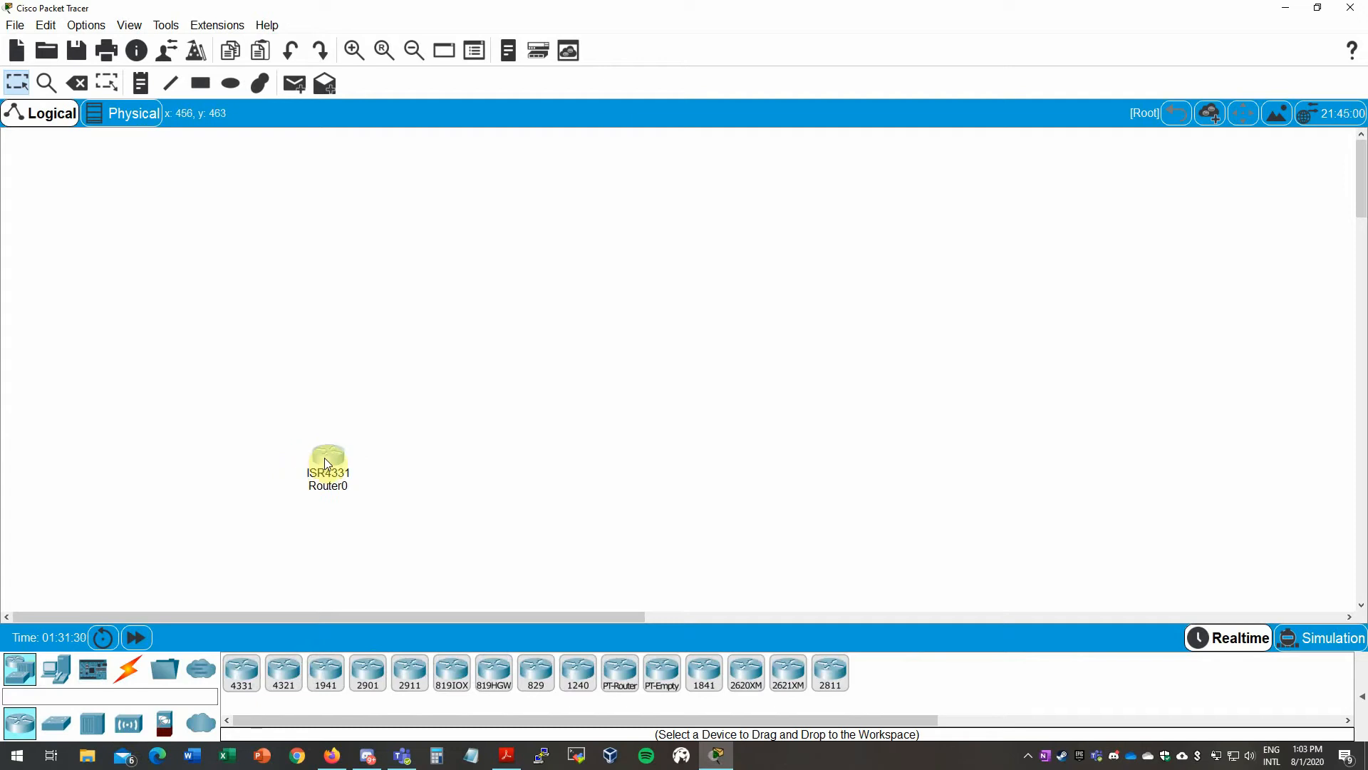
left_click(74, 672)
left_click_drag(241, 674, 486, 475)
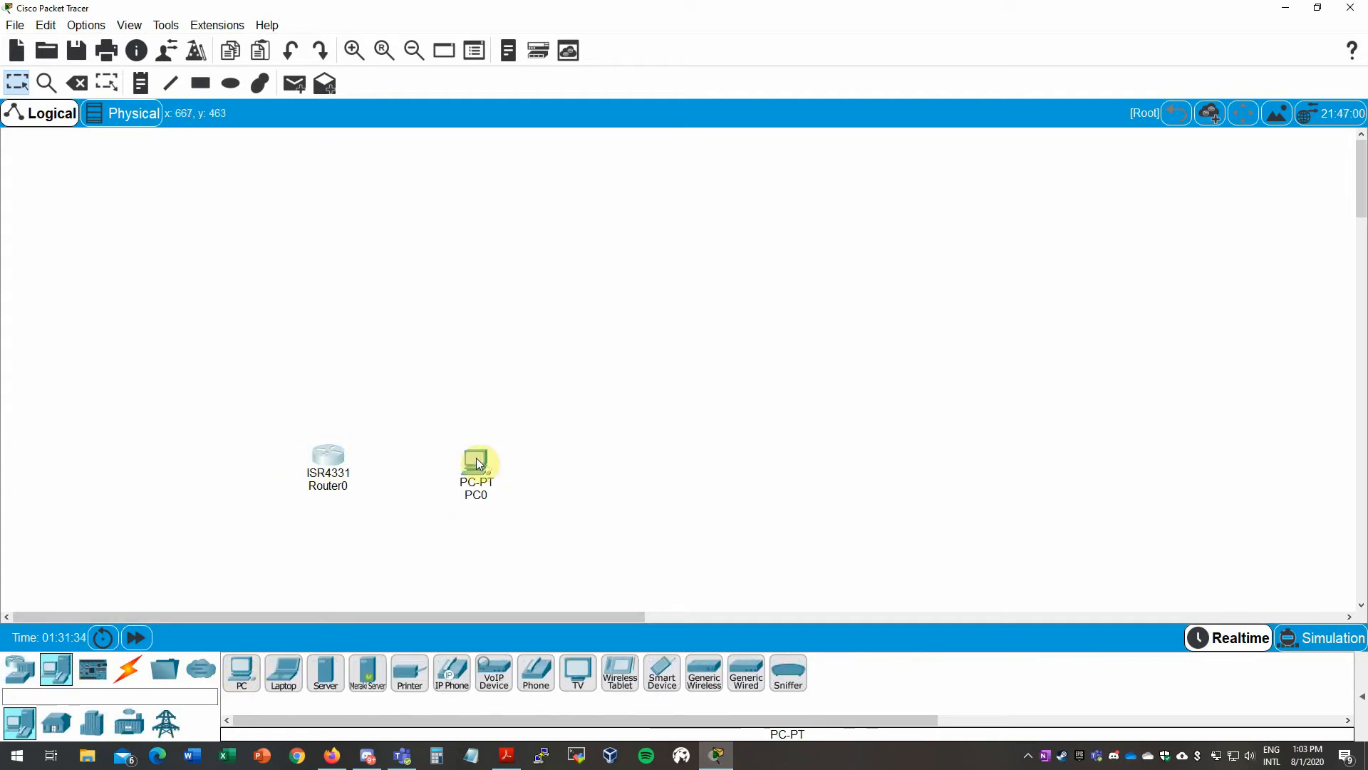
- Open the PC's device window, then move and enlarge it to show the whole case with its ports
left_click(476, 460)
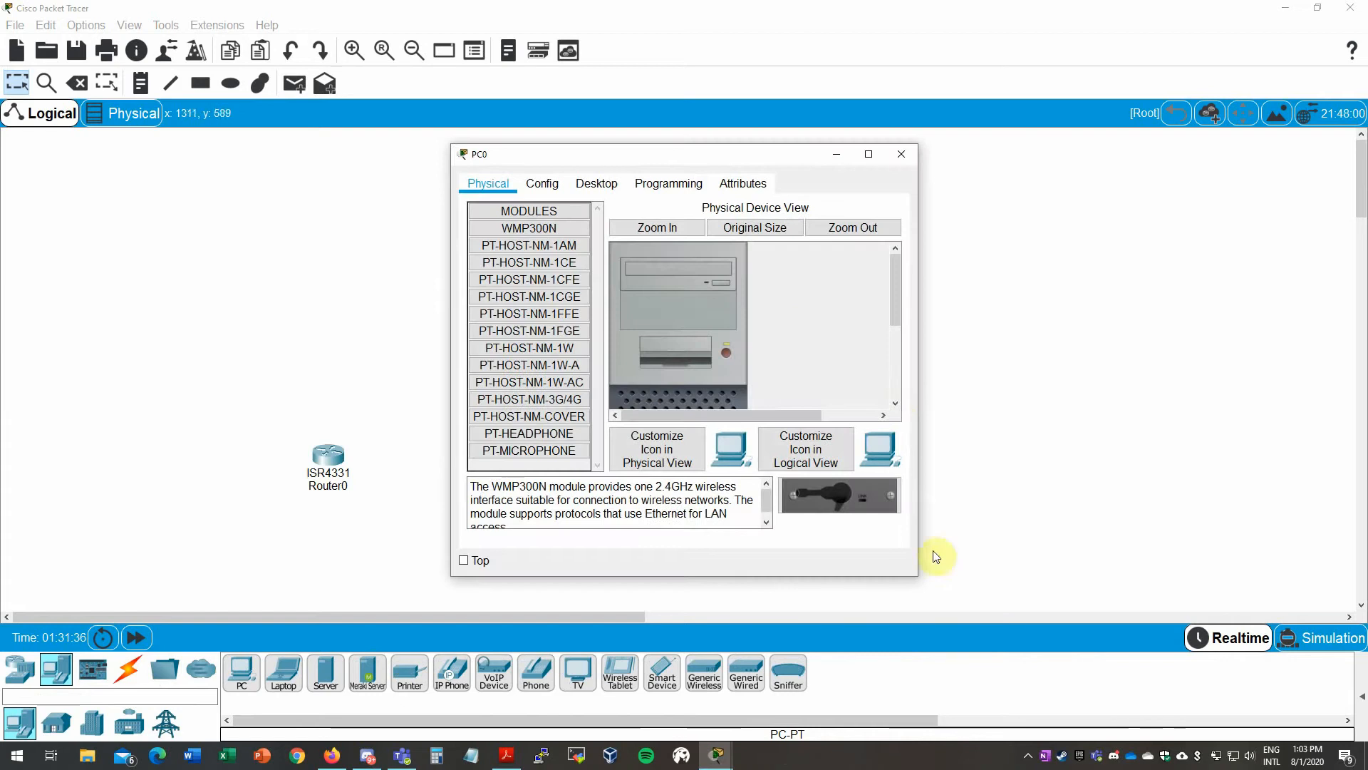
left_click_drag(923, 581, 1075, 670)
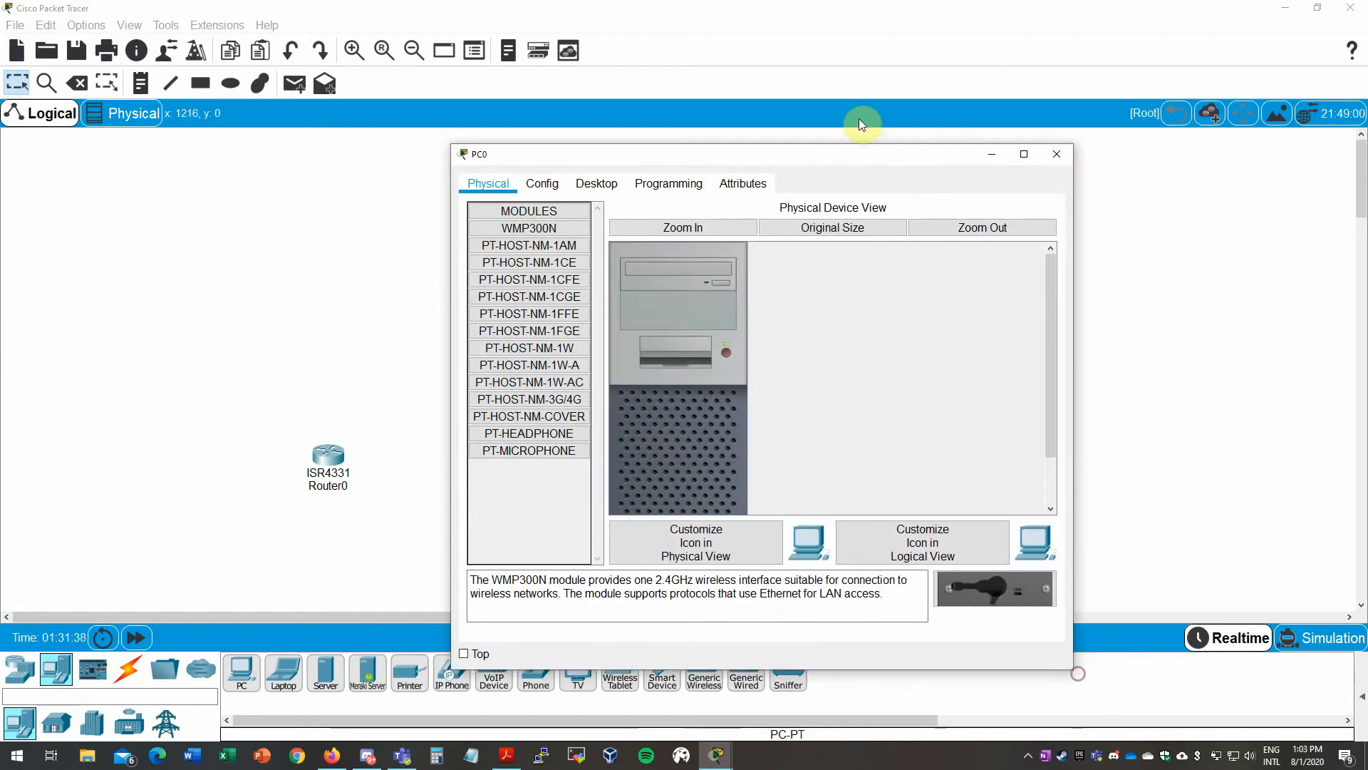
left_click_drag(846, 153, 764, 45)
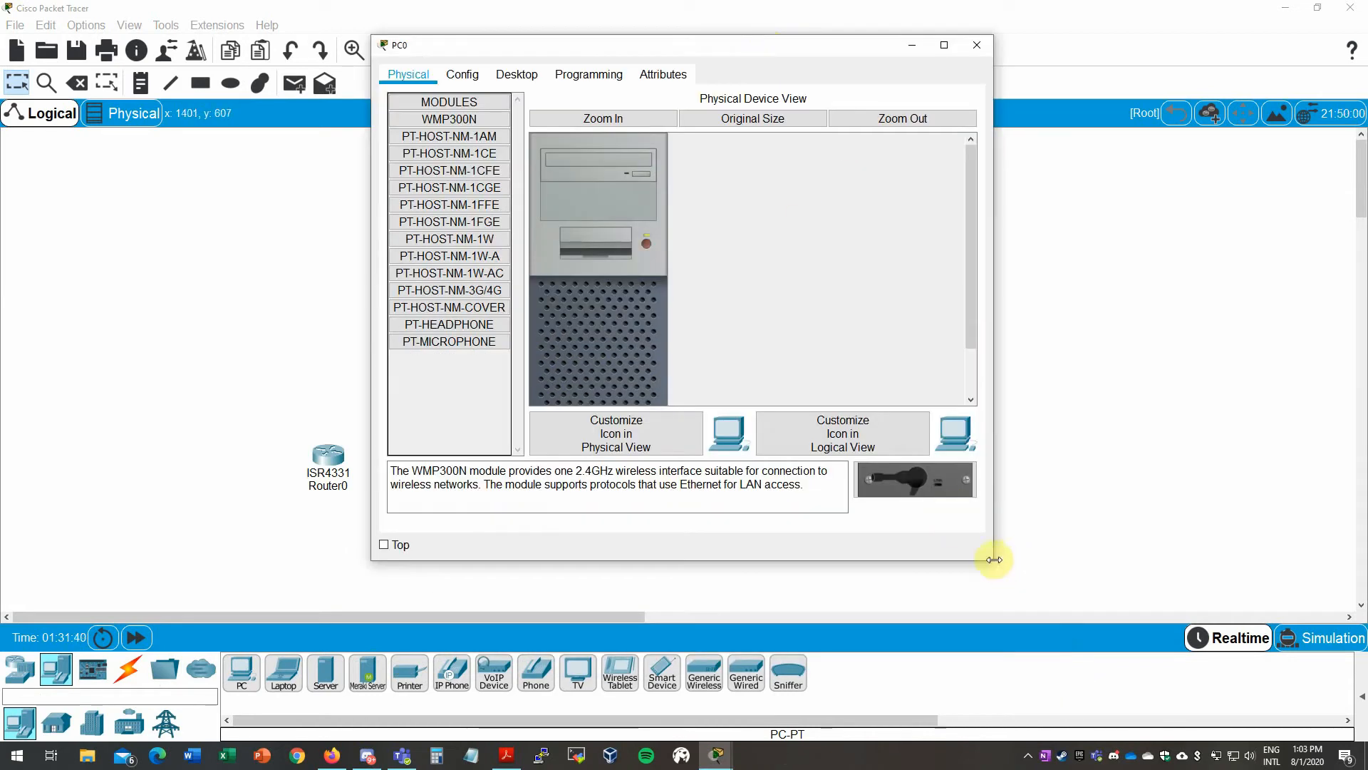
left_click_drag(994, 560, 993, 636)
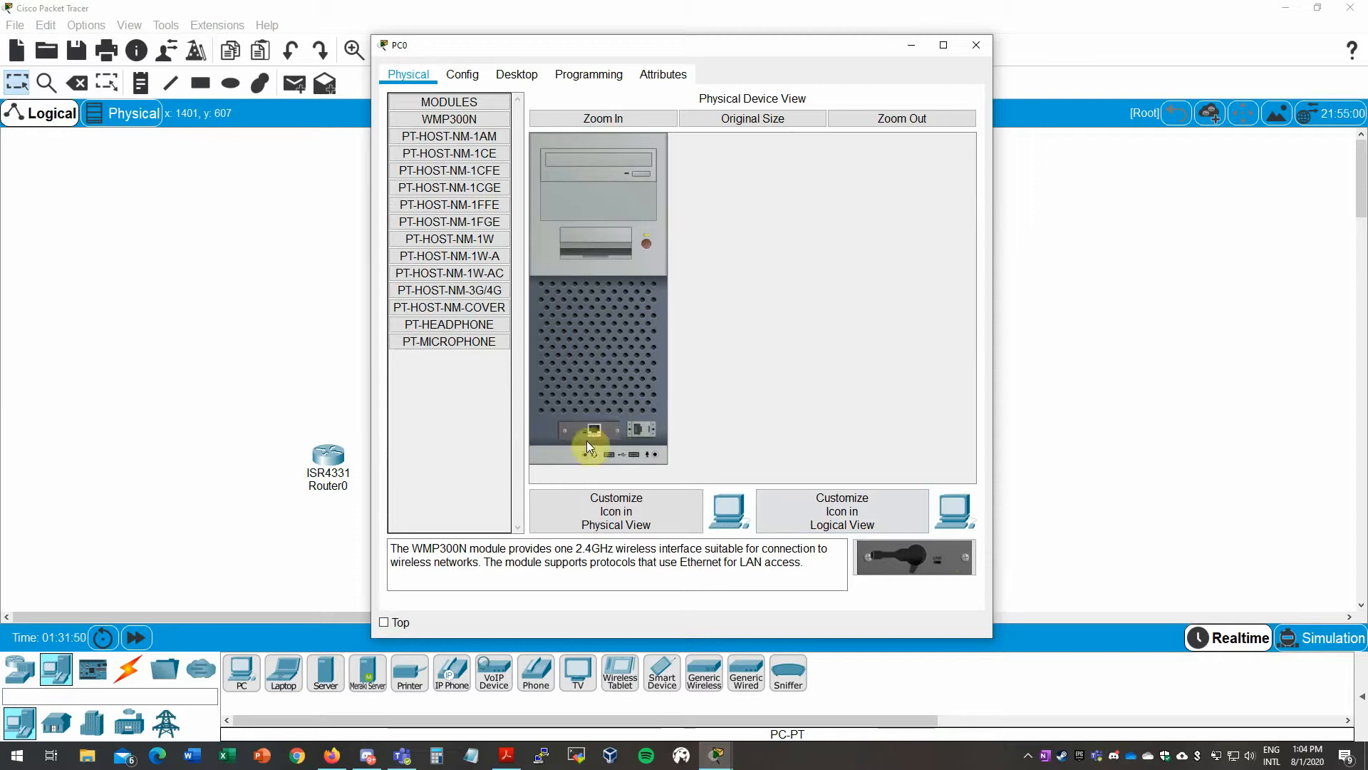
- Try to remove the PC's Ethernet module while the PC is powered on
left_click(651, 118)
scroll(740, 345, "down", 3)
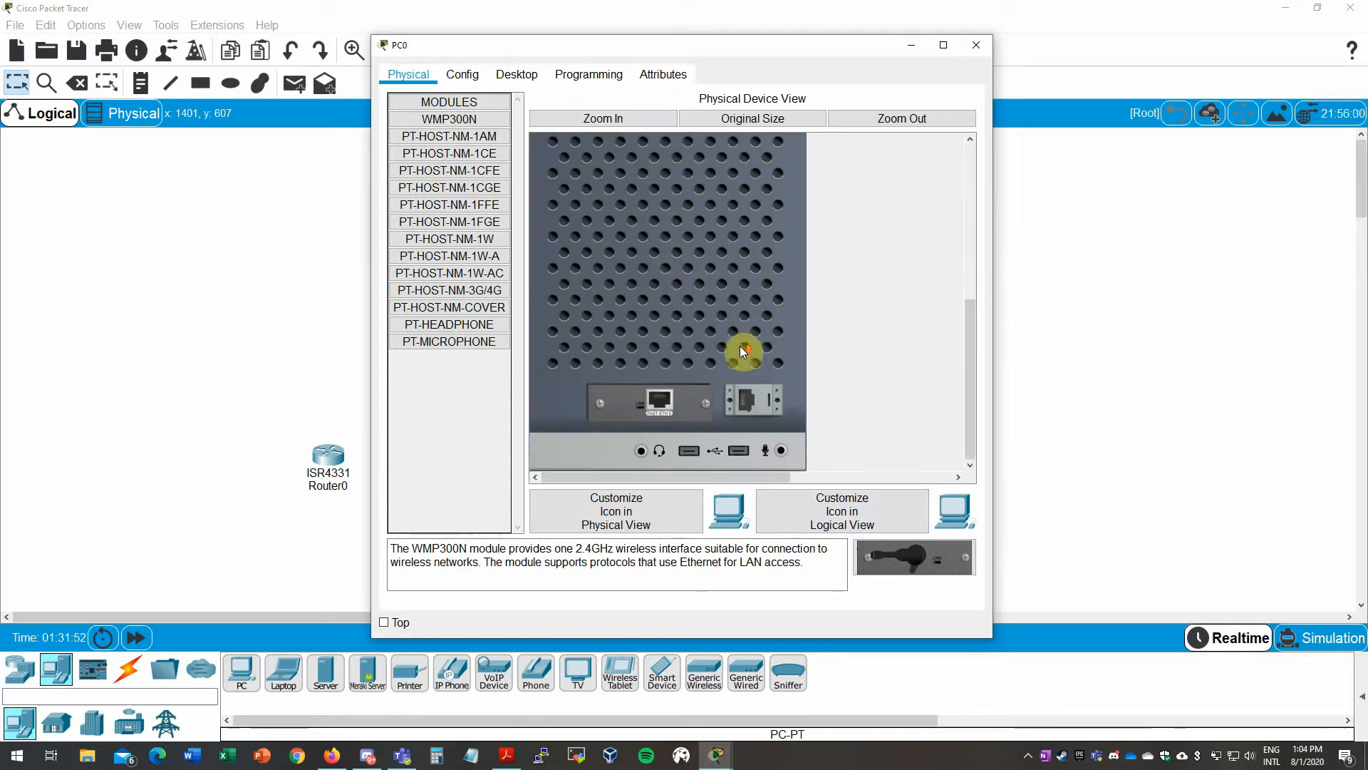
left_click_drag(656, 398, 481, 381)
left_click(793, 387)
- Switch off the PC's power and remove the Ethernet module from its slot
scroll(767, 381, "up", 4)
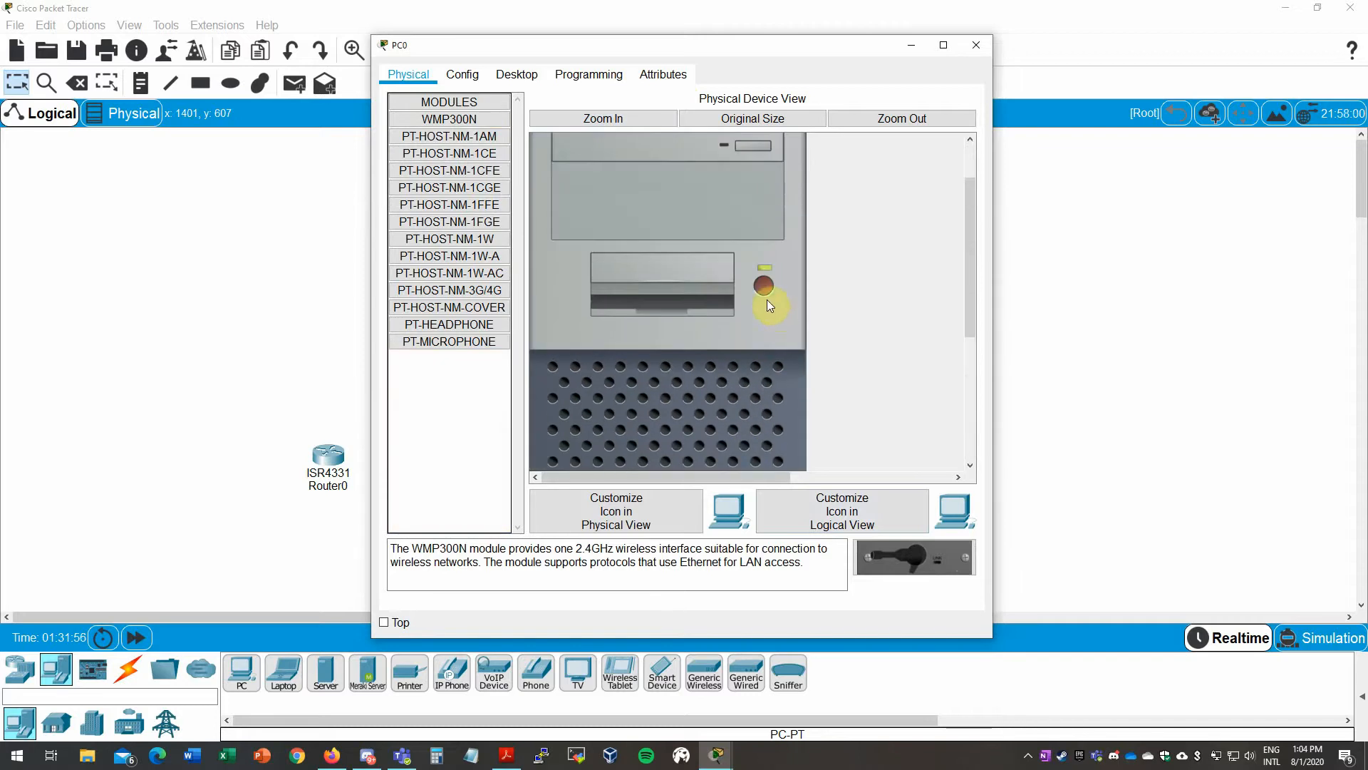
scroll(700, 399, "down", 4)
left_click_drag(692, 396, 449, 388)
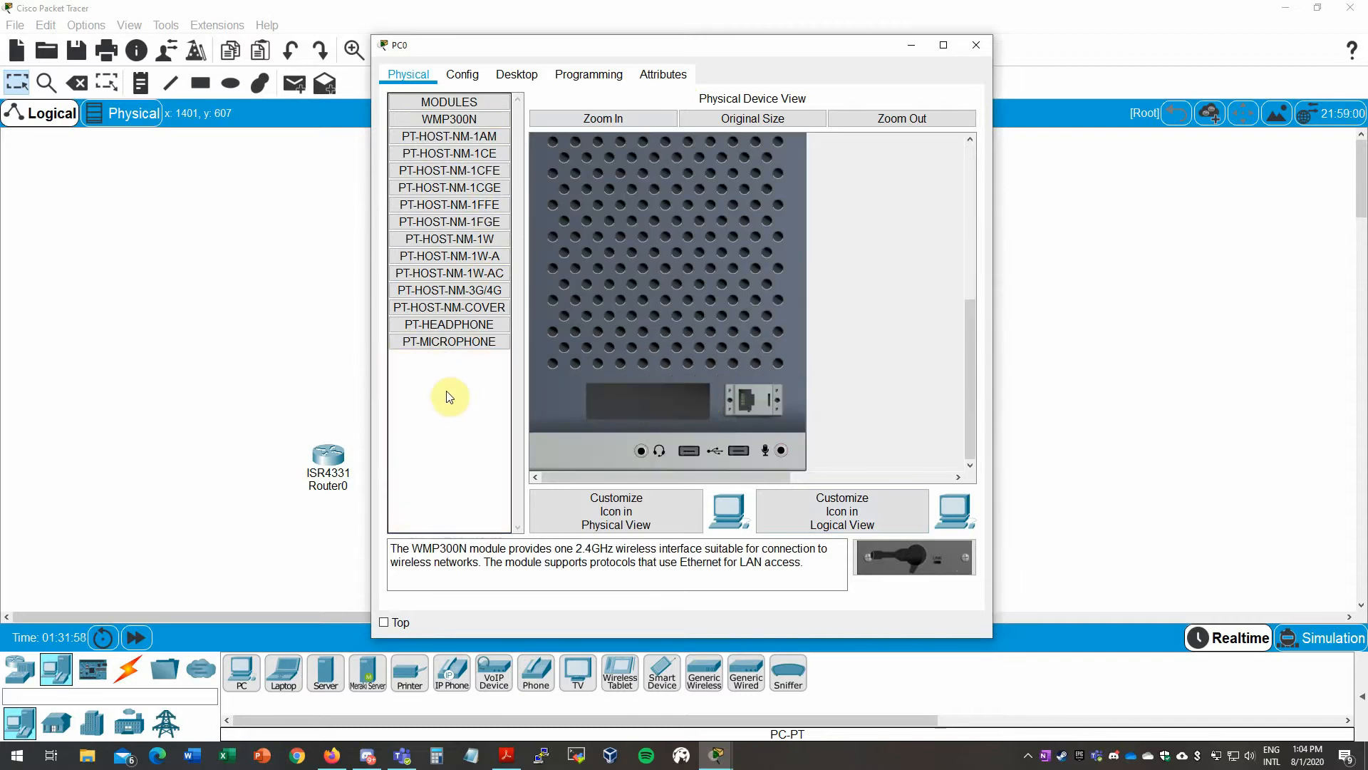
- Compare the available network modules and fit the PT-HOST-NM-1CGE Gigabit Ethernet module in the PC's empty slot
left_click(483, 187)
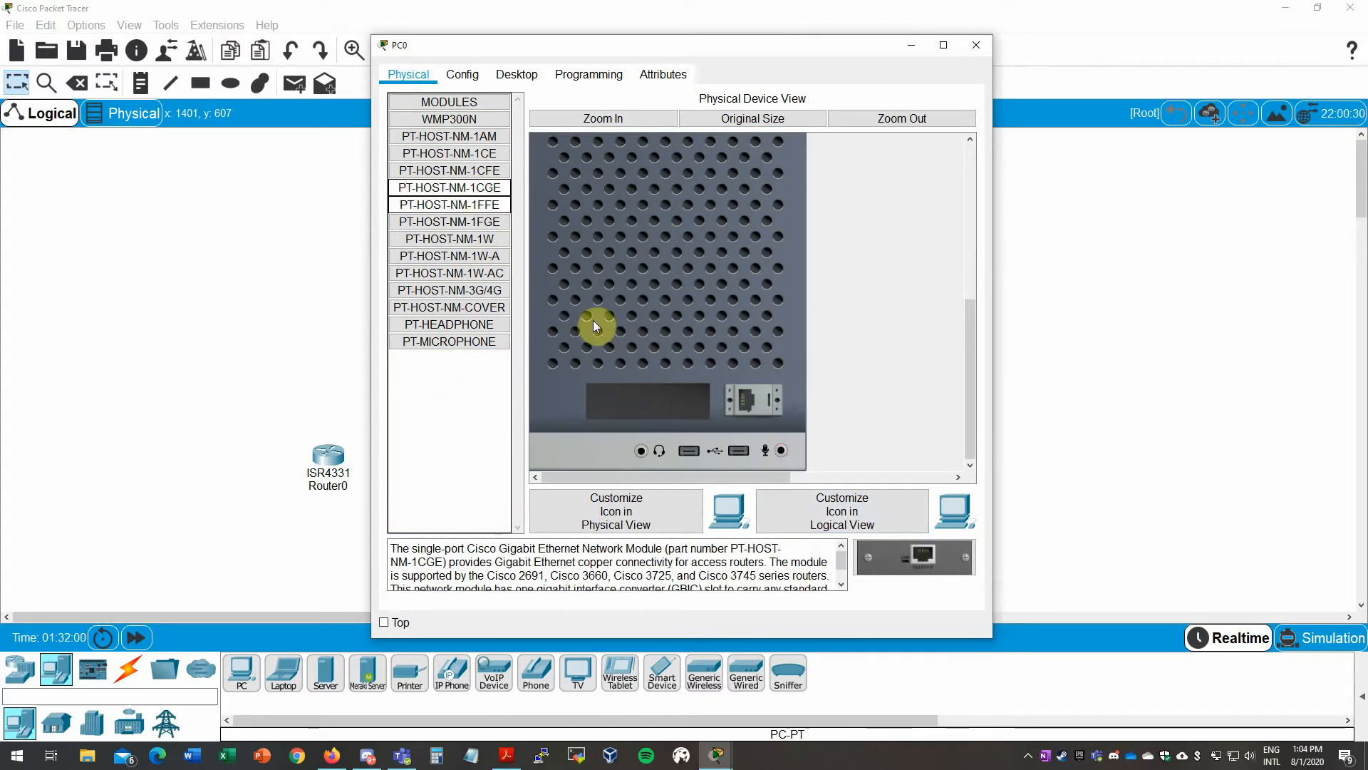
left_click(462, 205)
left_click(483, 222)
left_click_drag(481, 189, 651, 403)
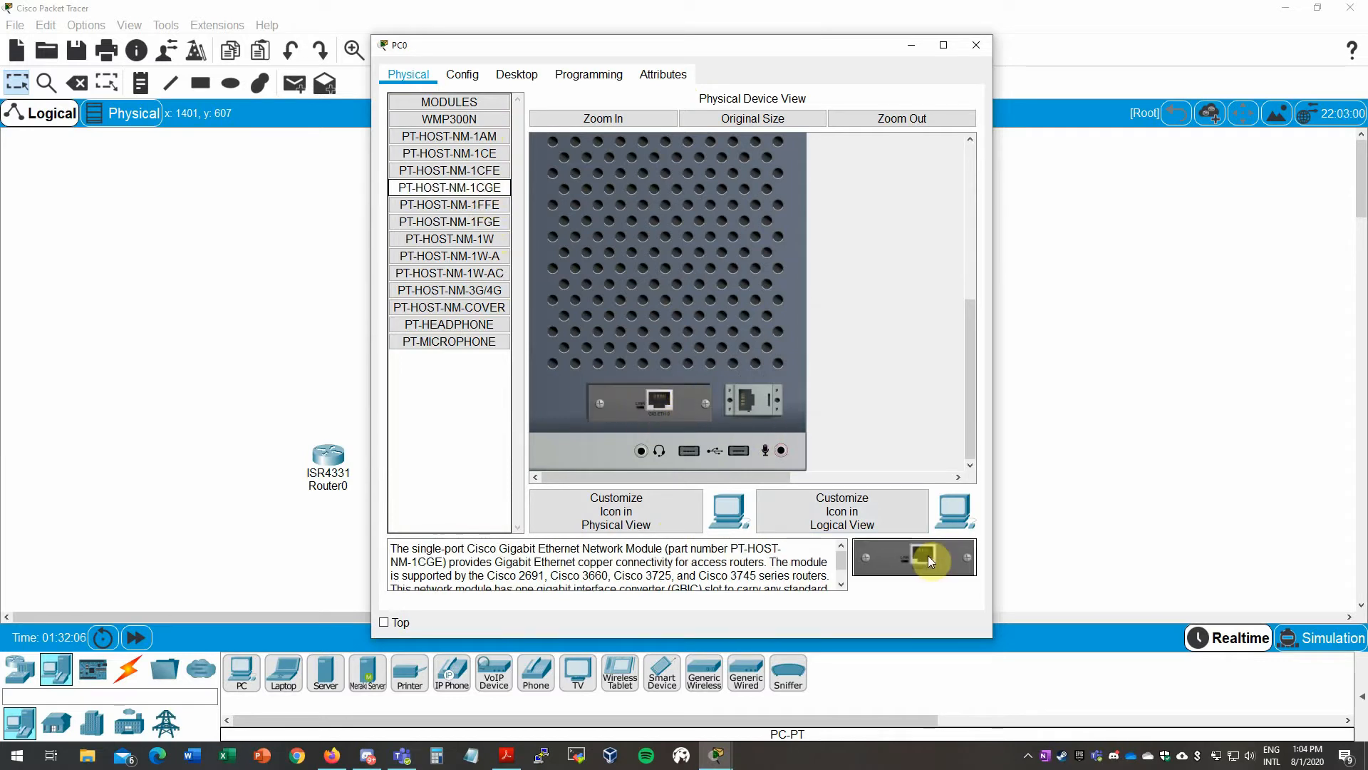
- Look over the PC's case and examine the WMP300N wireless module's description, picture and the slot it would use
scroll(740, 426, "up", 4)
scroll(740, 426, "down", 4)
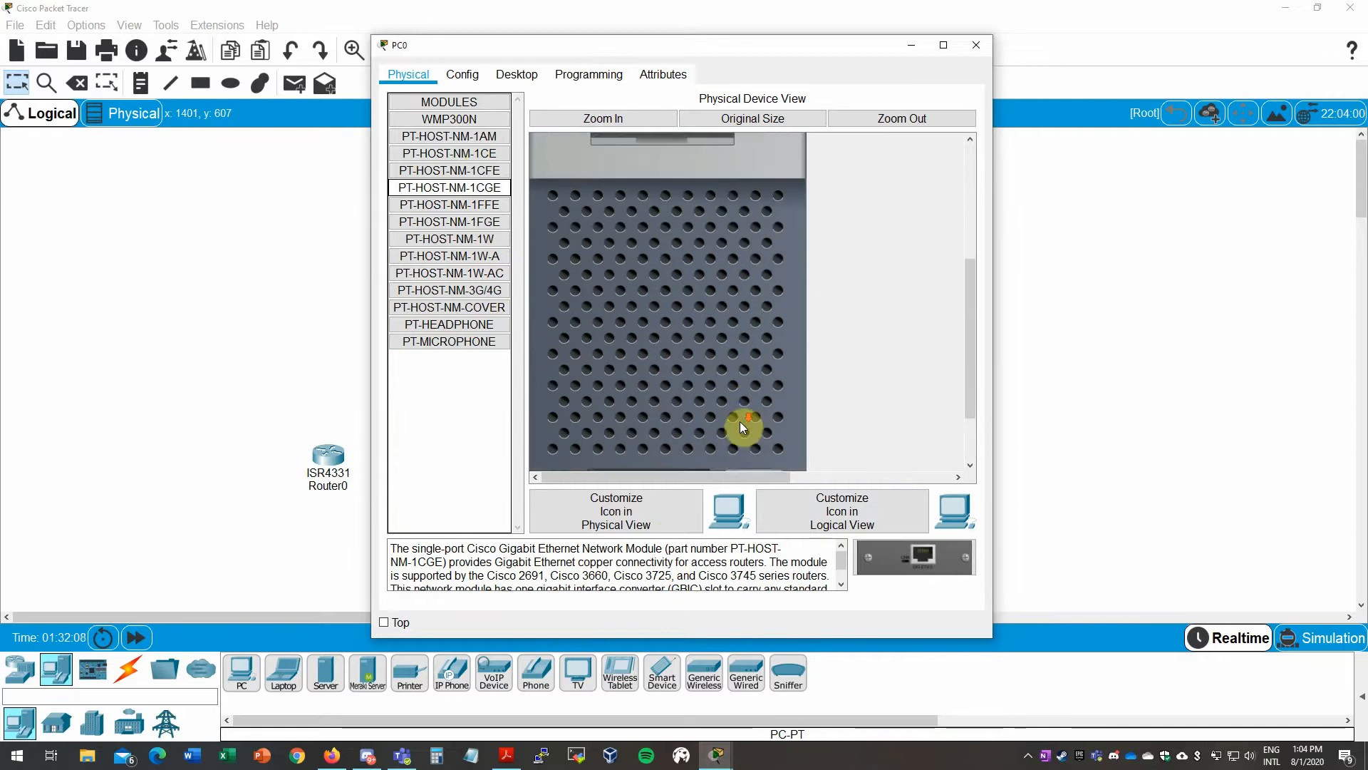
left_click(930, 337)
scroll(737, 318, "up", 7)
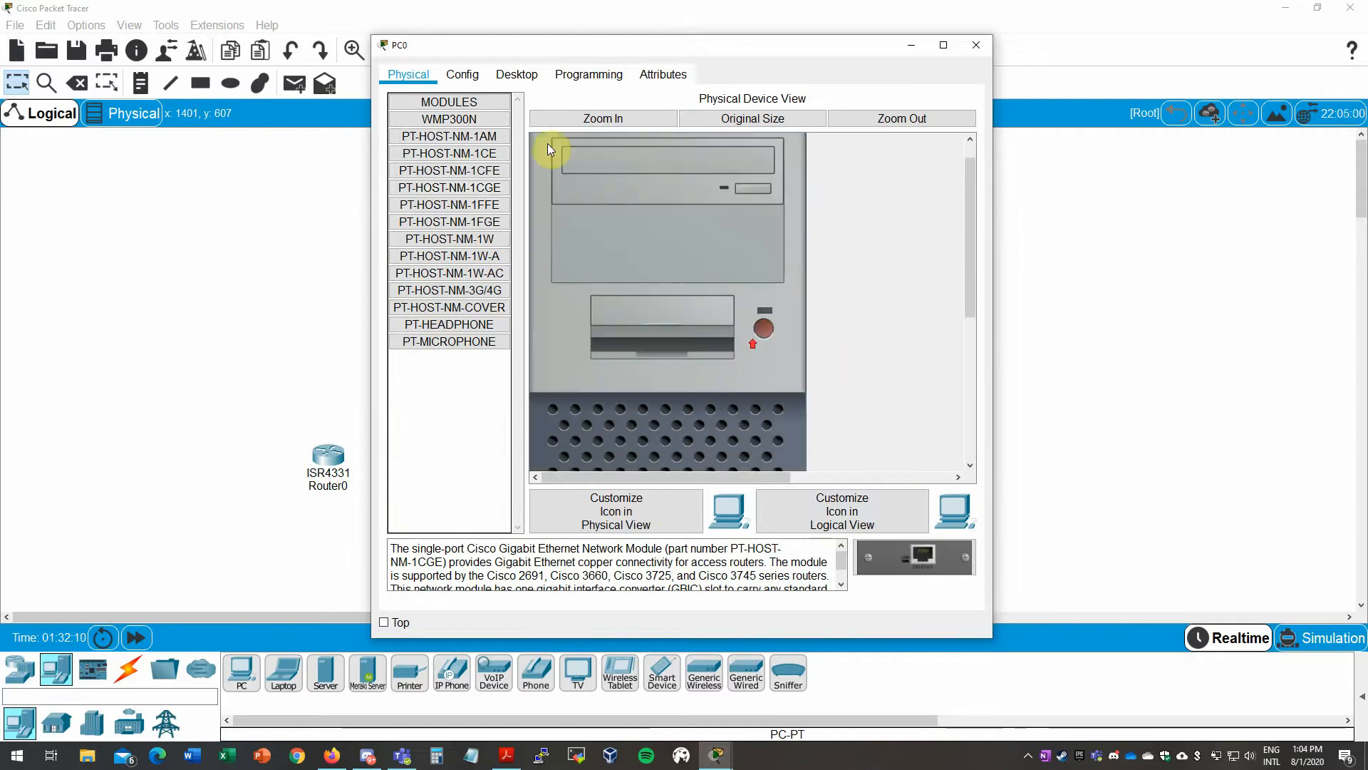
left_click(467, 105)
left_click(467, 105)
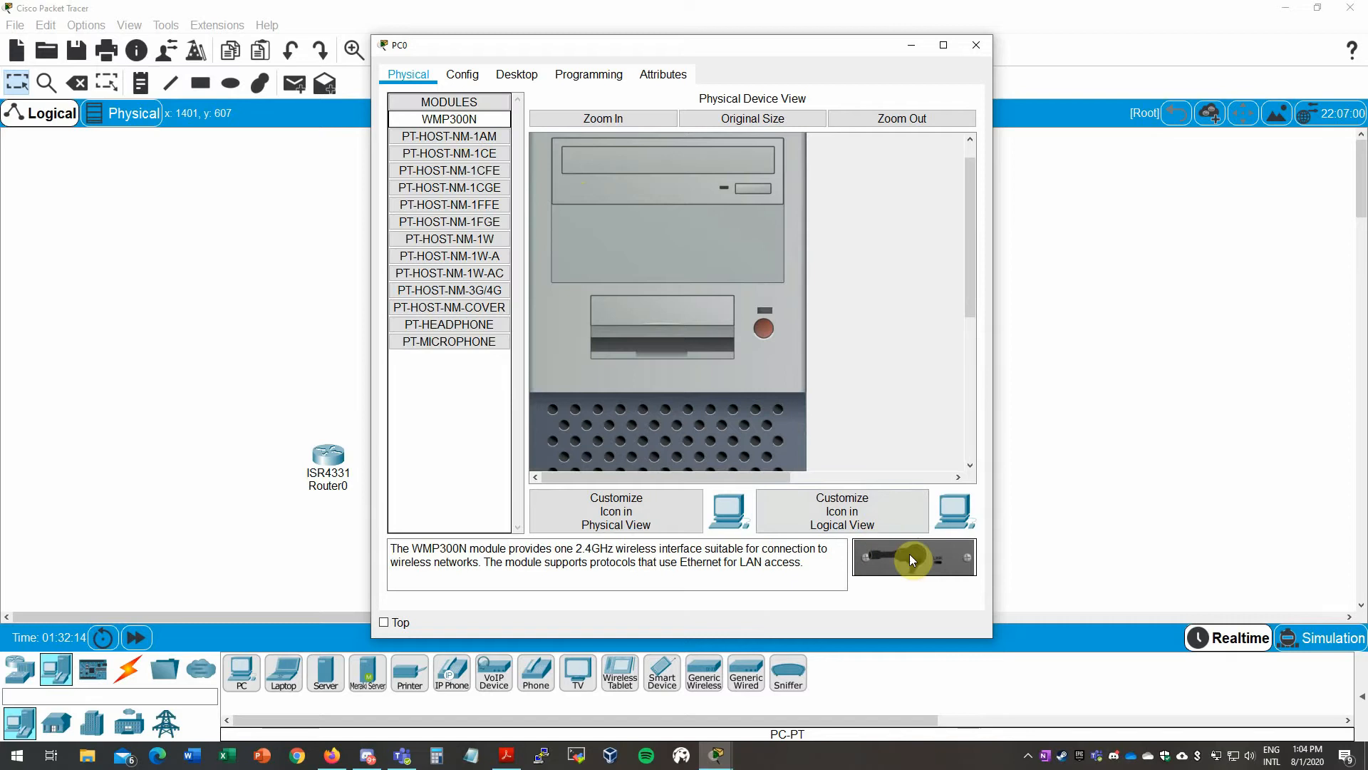
left_click_drag(910, 554, 793, 369)
scroll(796, 368, "down", 5)
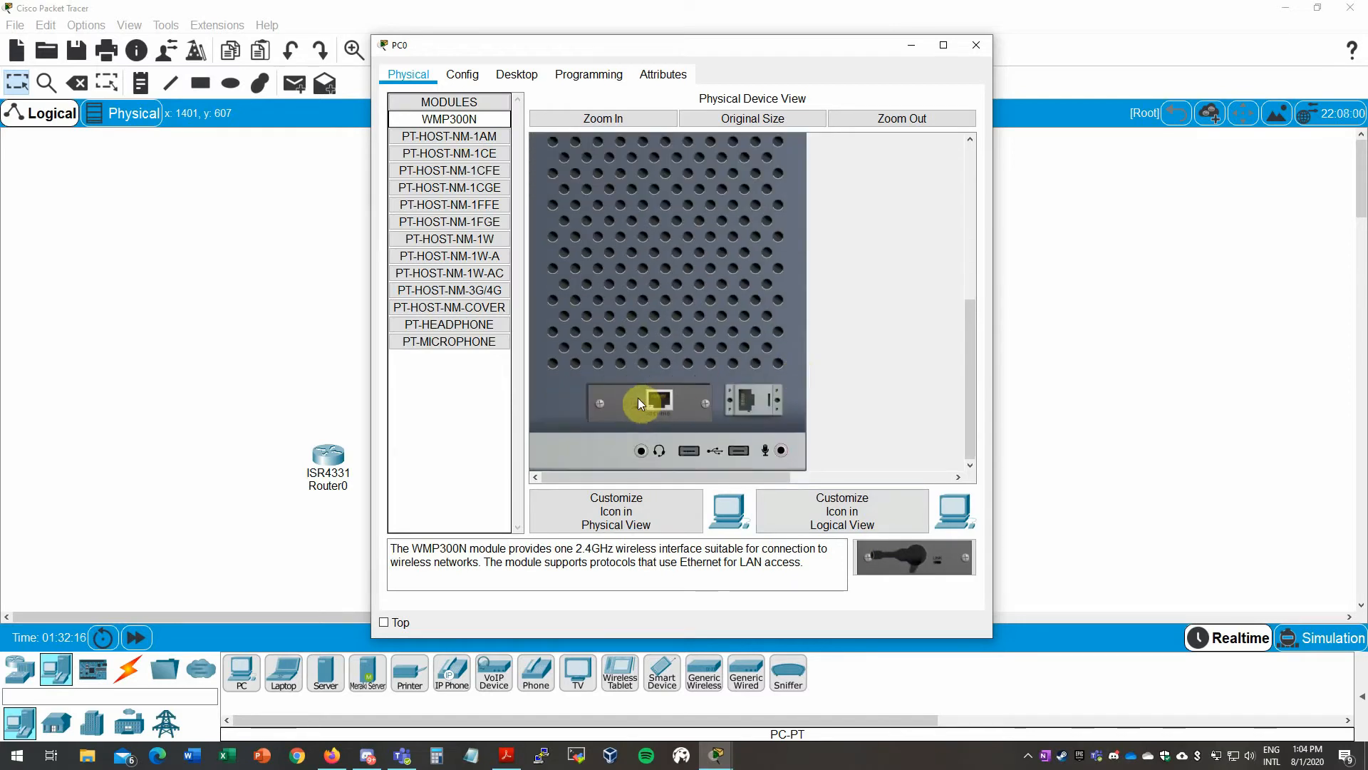
- Switch the PC back on and check the interface list in its configuration
left_click(464, 75)
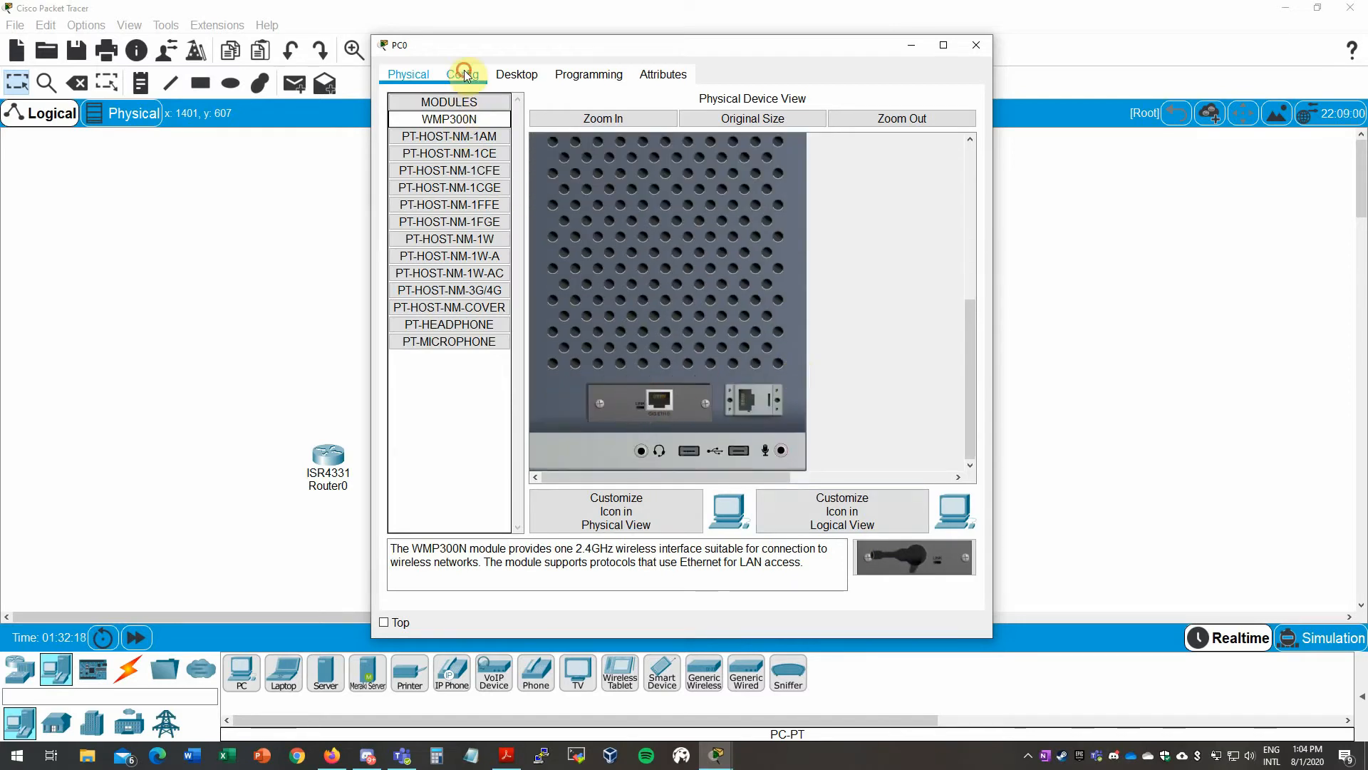
left_click(749, 389)
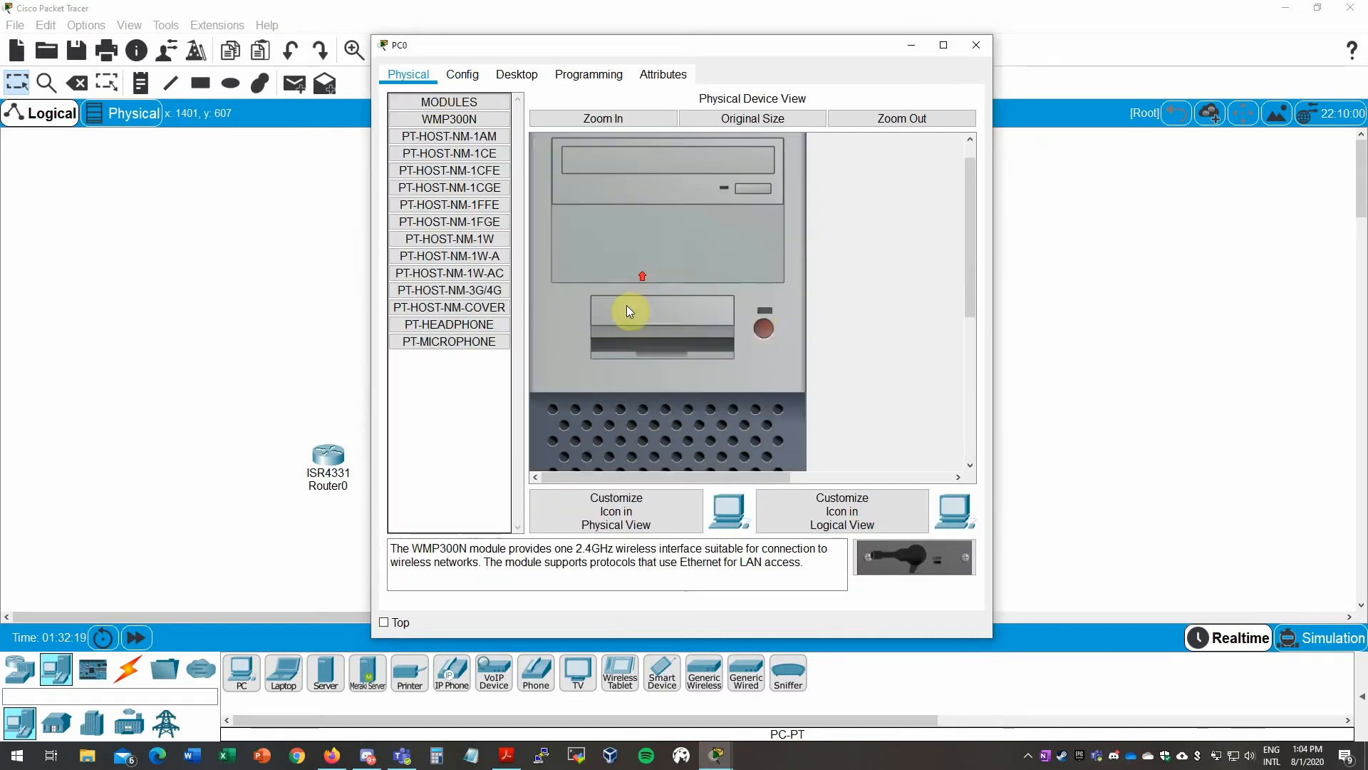
left_click(473, 77)
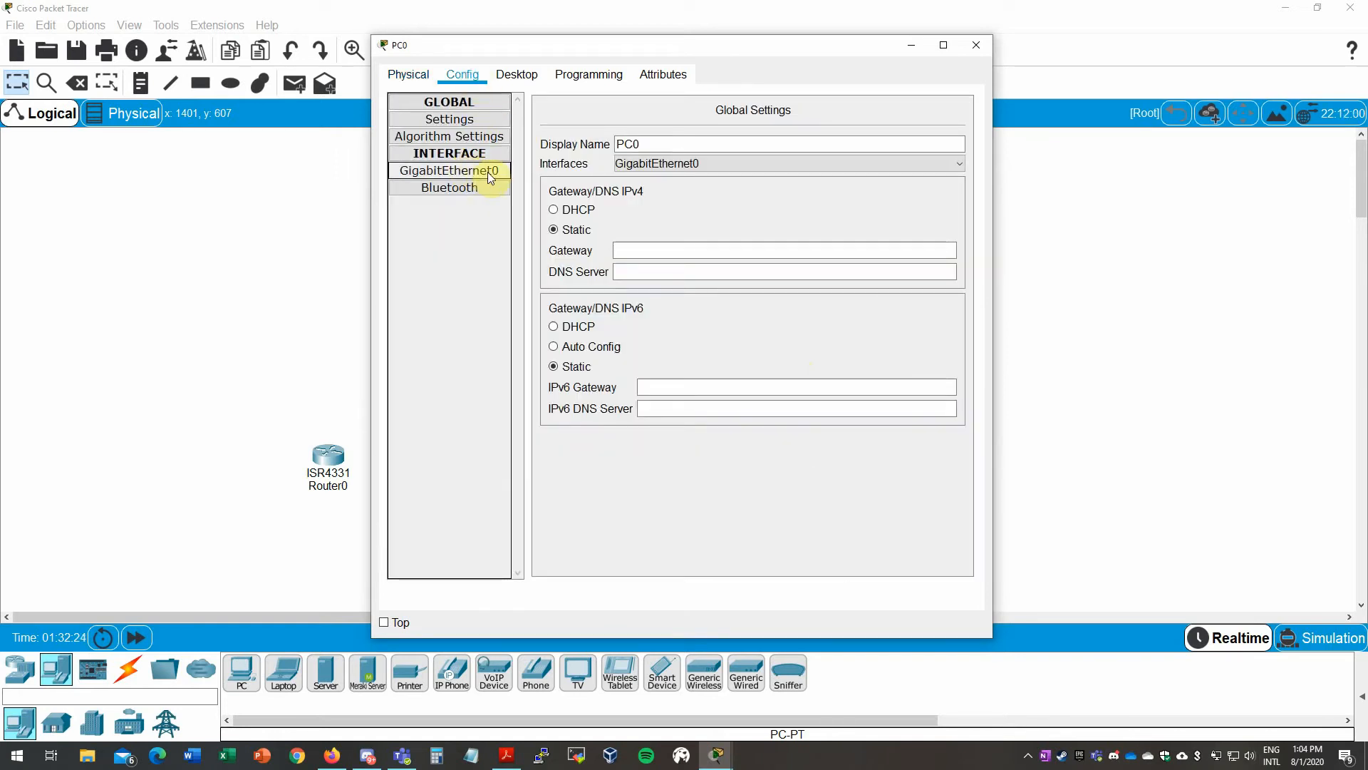
- Show the PC's desktop applications and open its Command Prompt
left_click(511, 74)
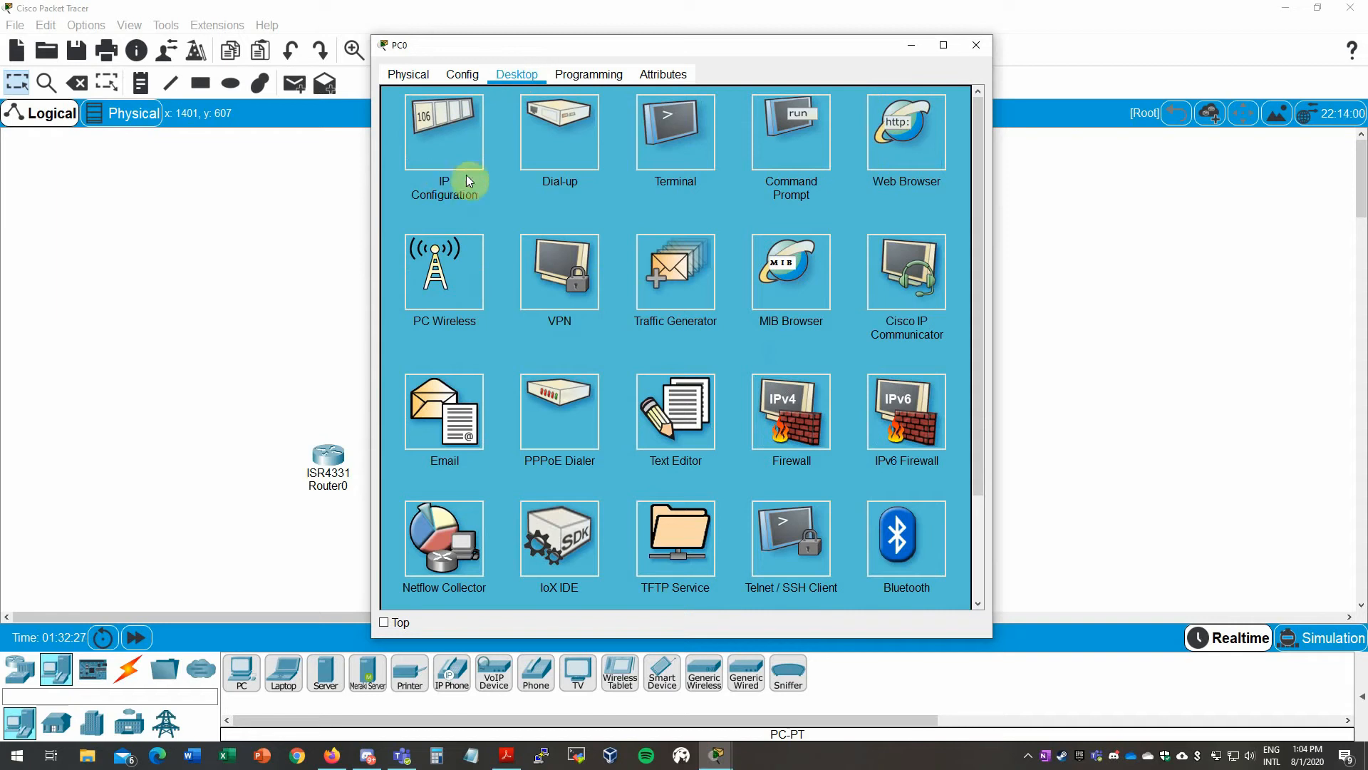
left_click(793, 132)
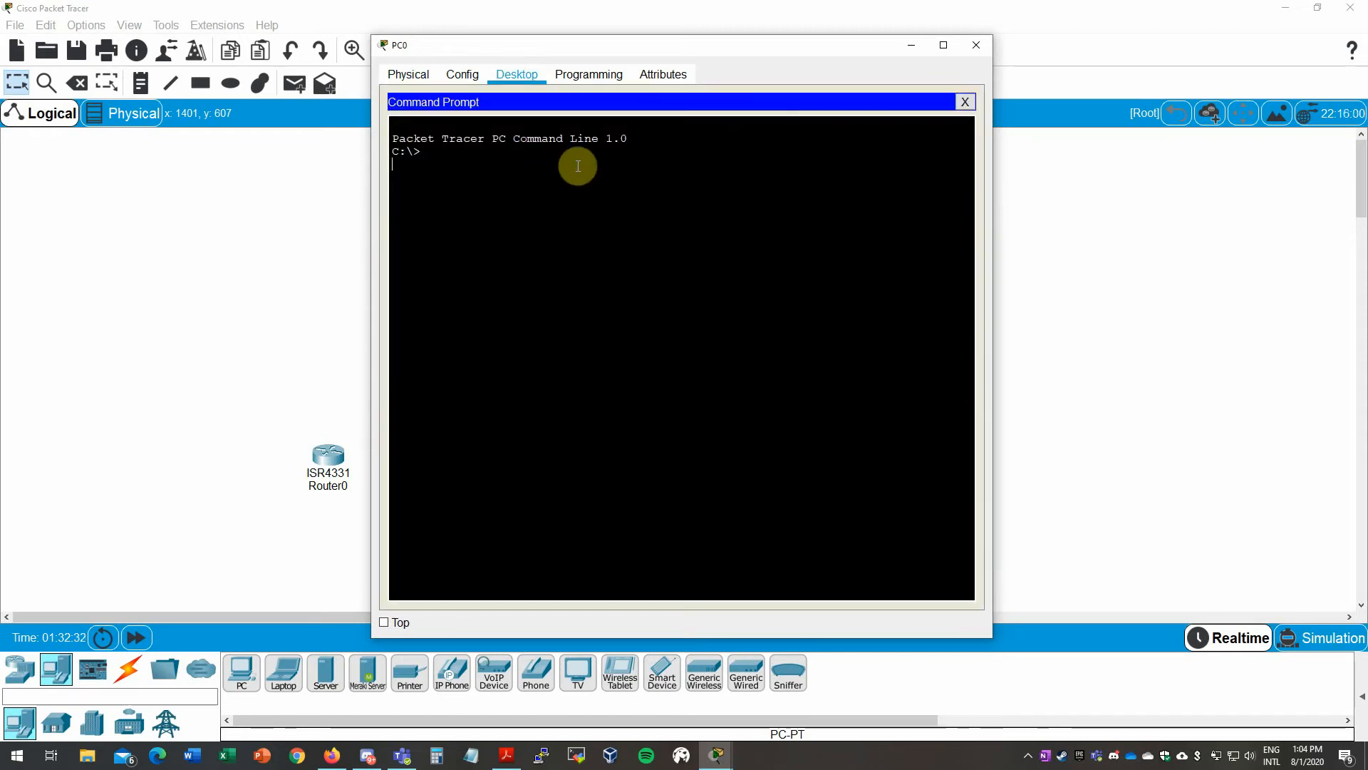
- Open the real Windows Command Prompt via cmd beside PC0's simulated one to compare them, and return to PC0's prompt
key("Return")
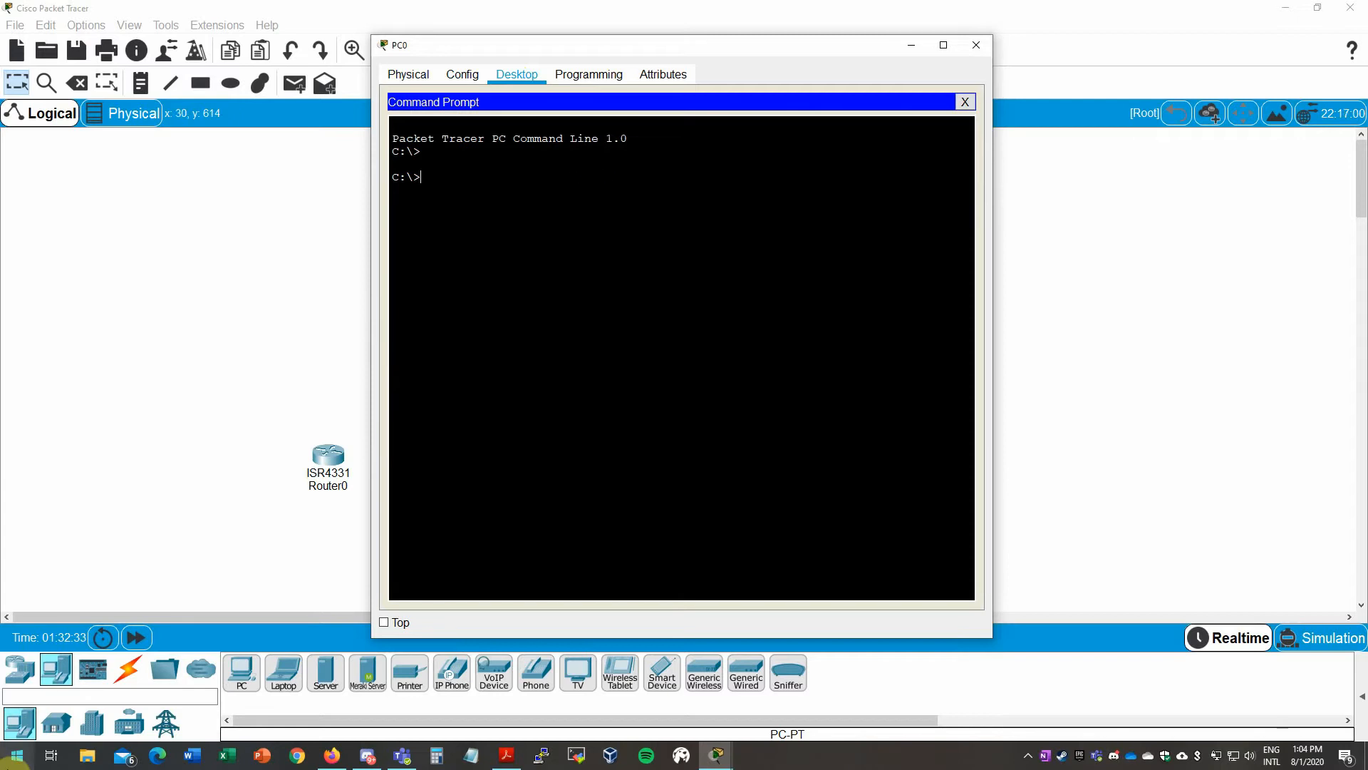
left_click(15, 757)
type("cmd")
key("Return")
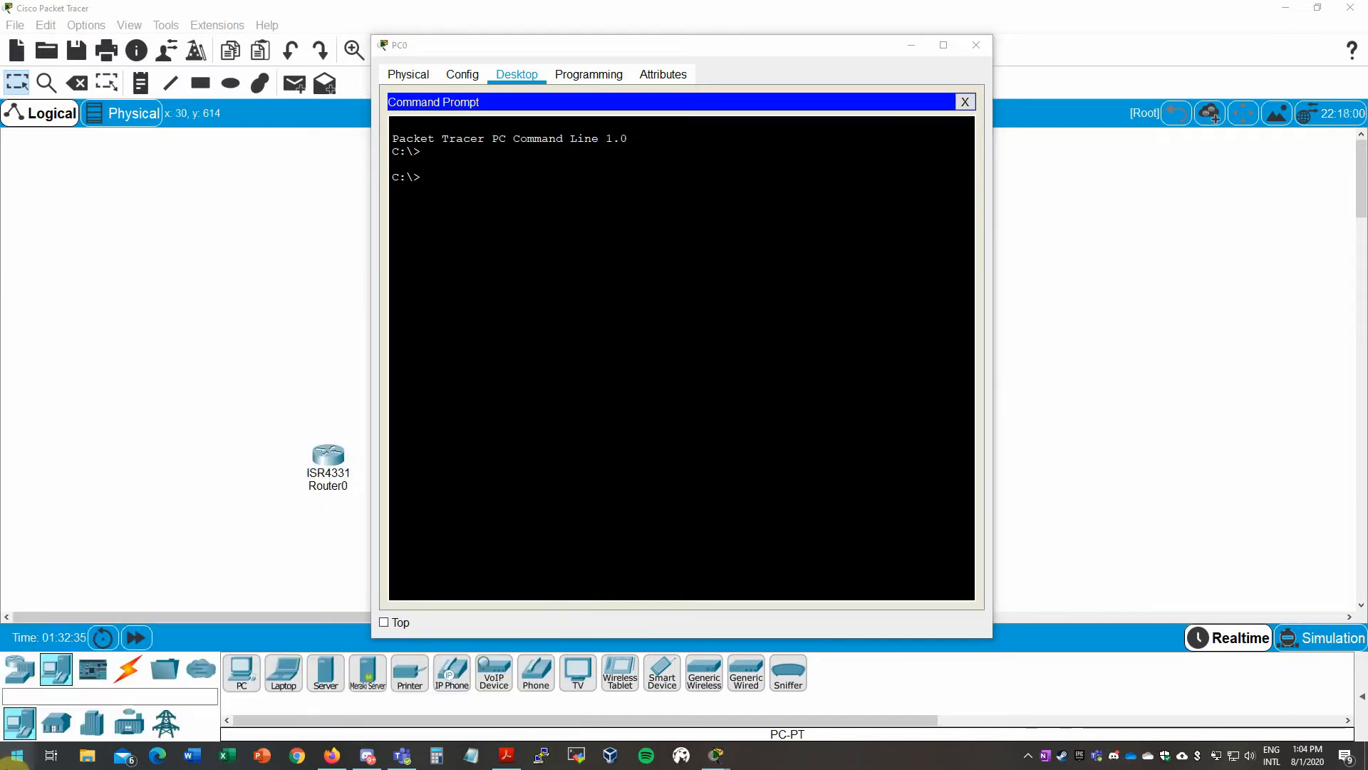
left_click_drag(501, 147, 1080, 133)
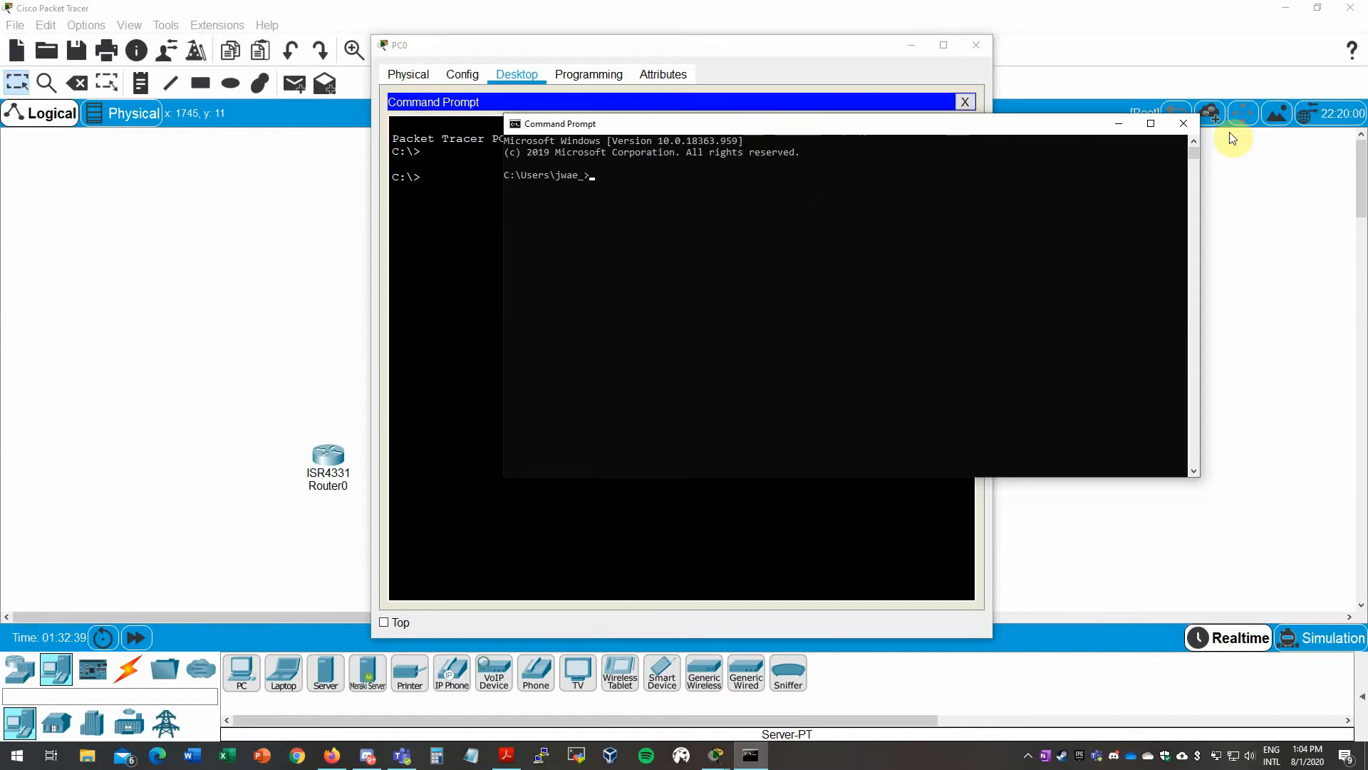
left_click(849, 204)
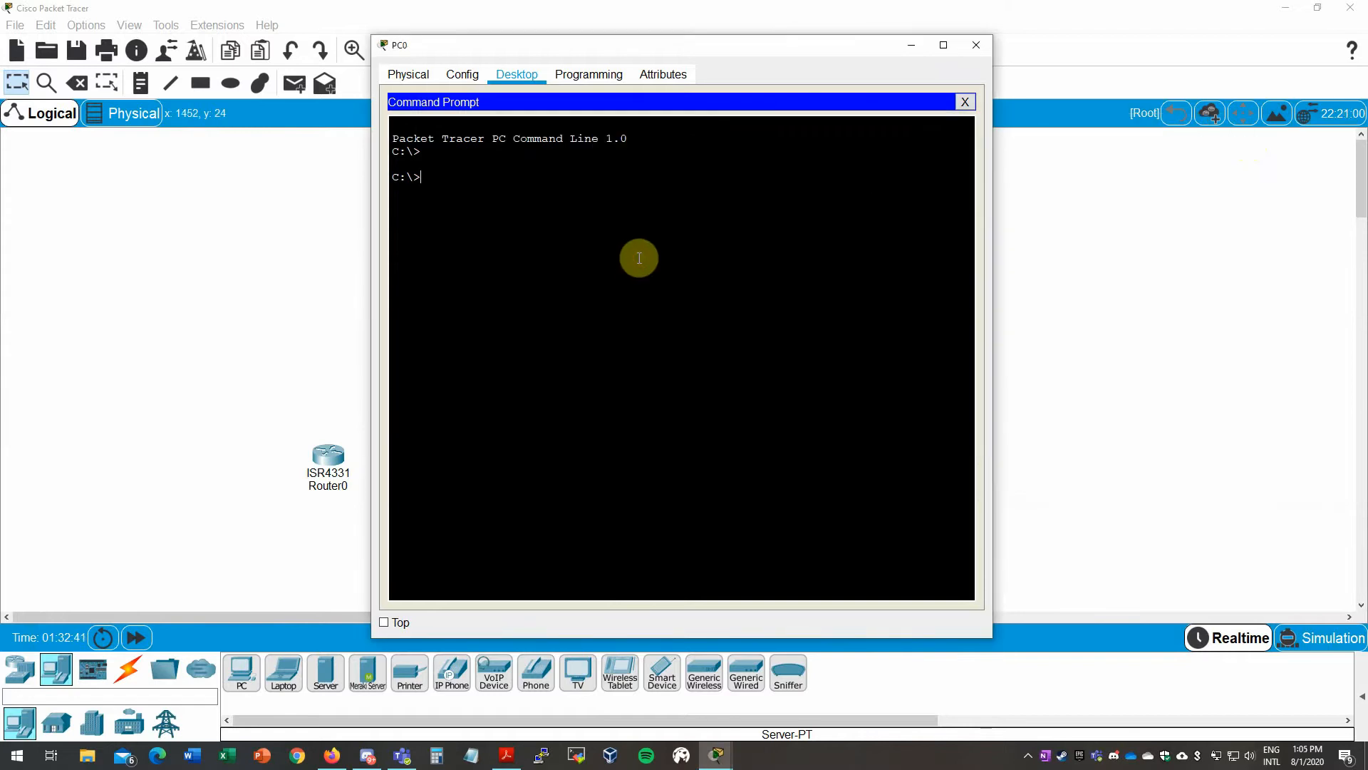
- Run ipconfig in PC0's Command Prompt to read its connection settings, and close the PC's window
type("ipconfig")
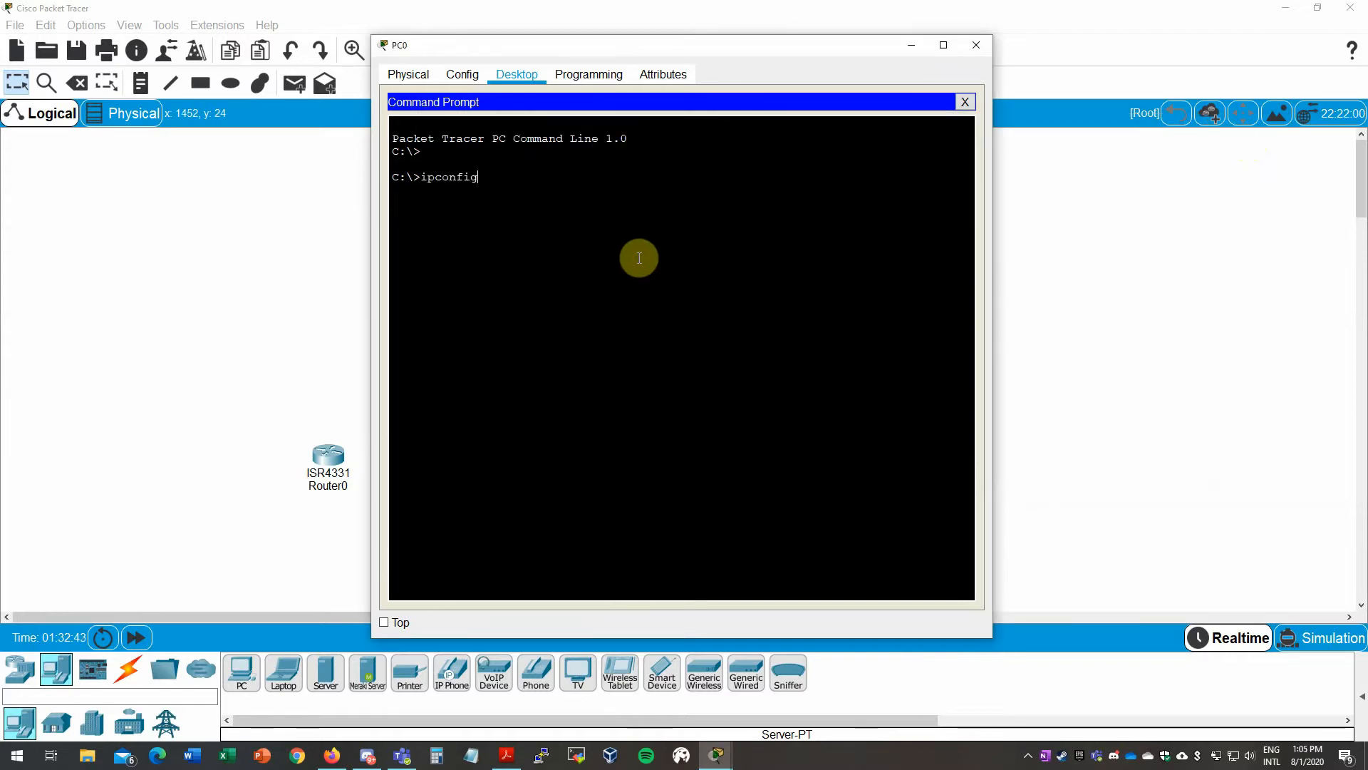
key("Return")
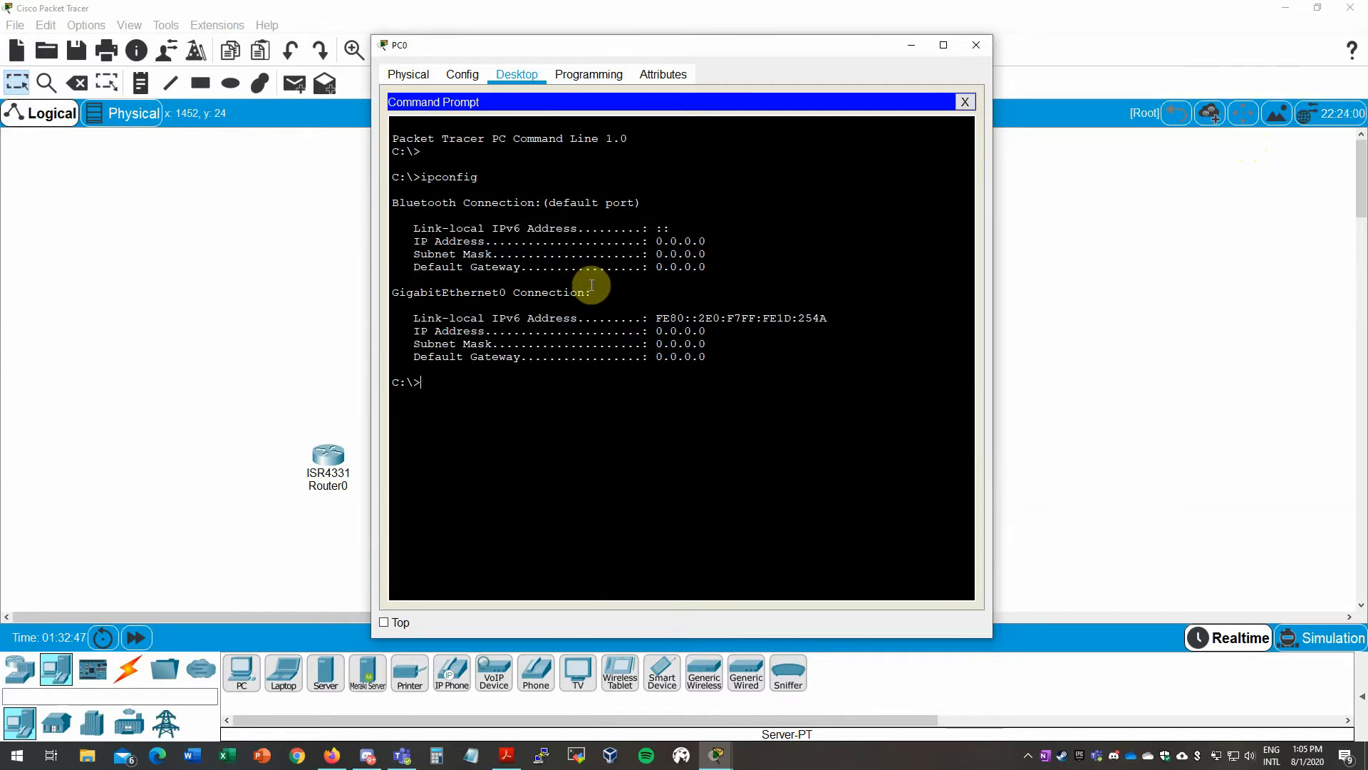
left_click(965, 102)
left_click(978, 47)
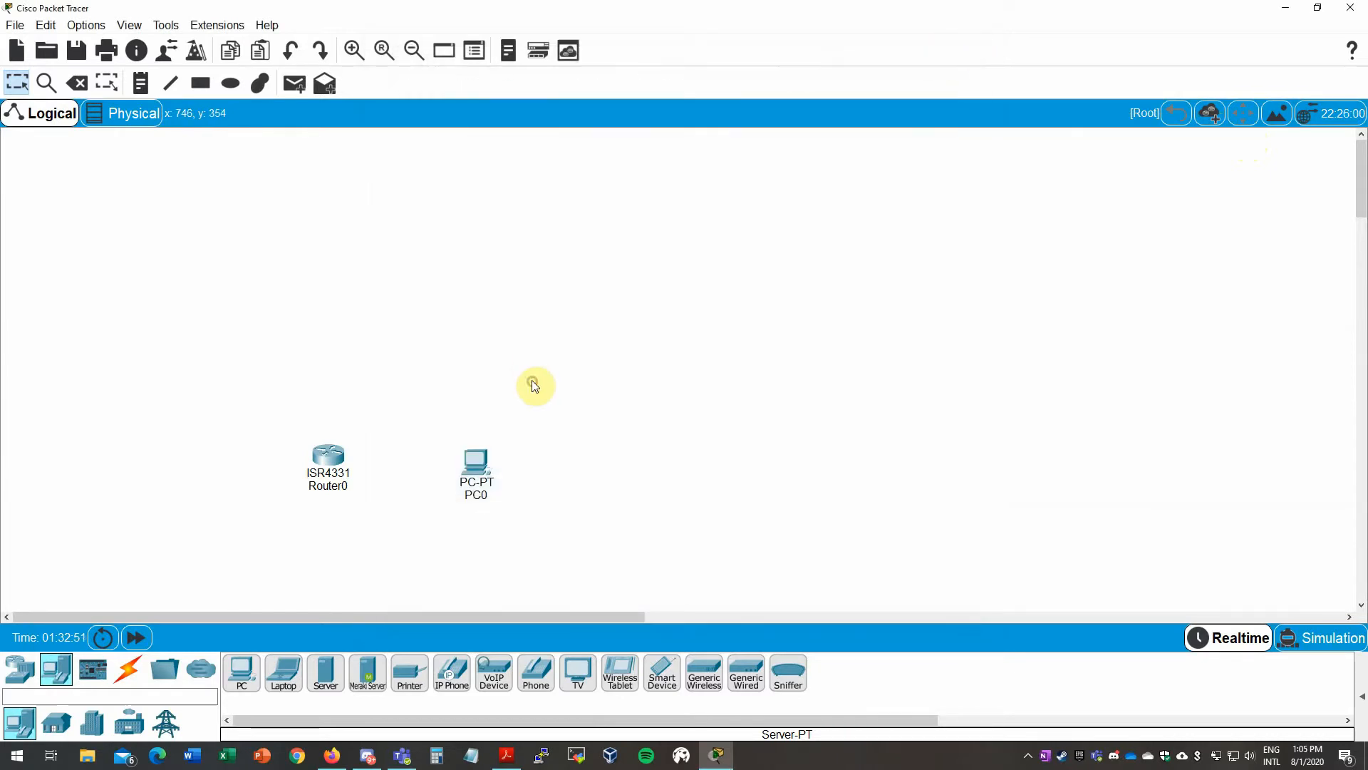
- Align PC0 with the router and connect its RS 232 port to Router0's Console port using a console cable
left_click(130, 673)
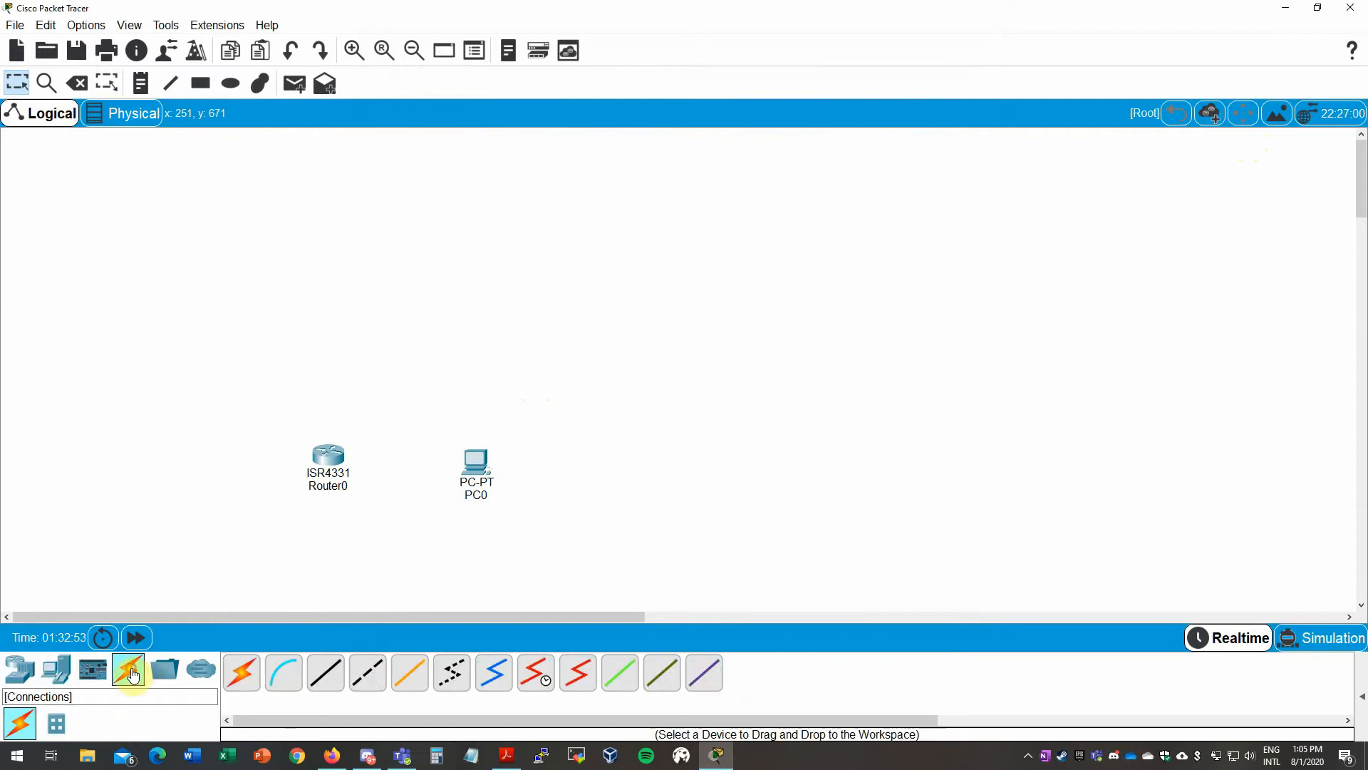
left_click(246, 675)
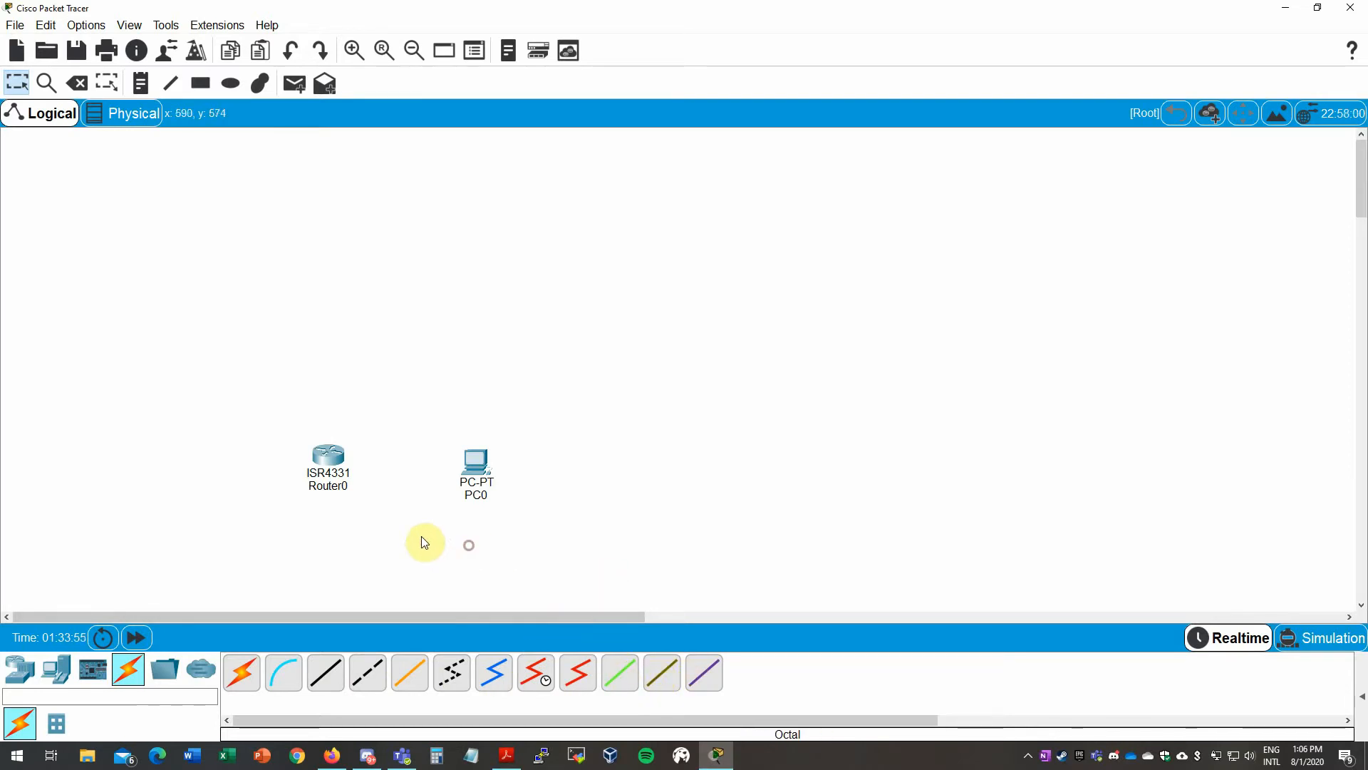
left_click_drag(476, 463, 476, 456)
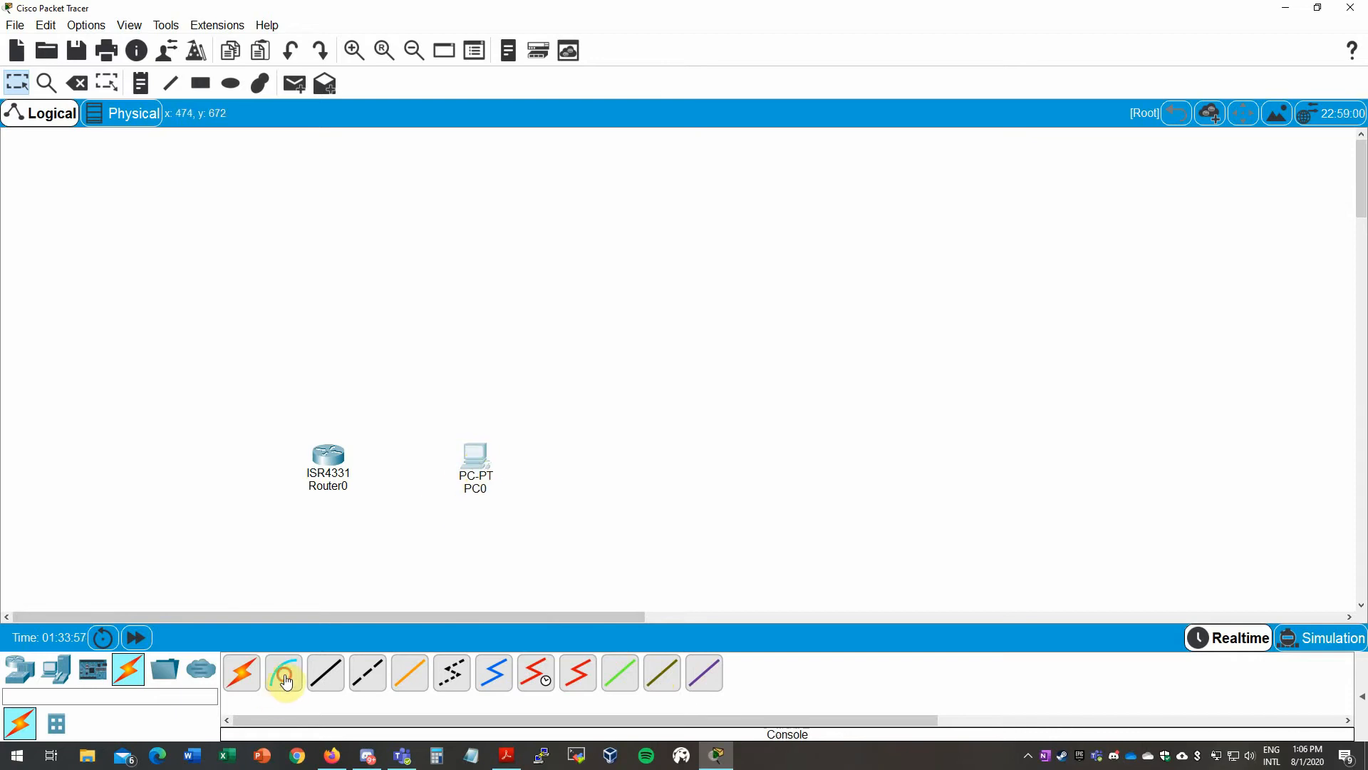
left_click(283, 687)
left_click(471, 458)
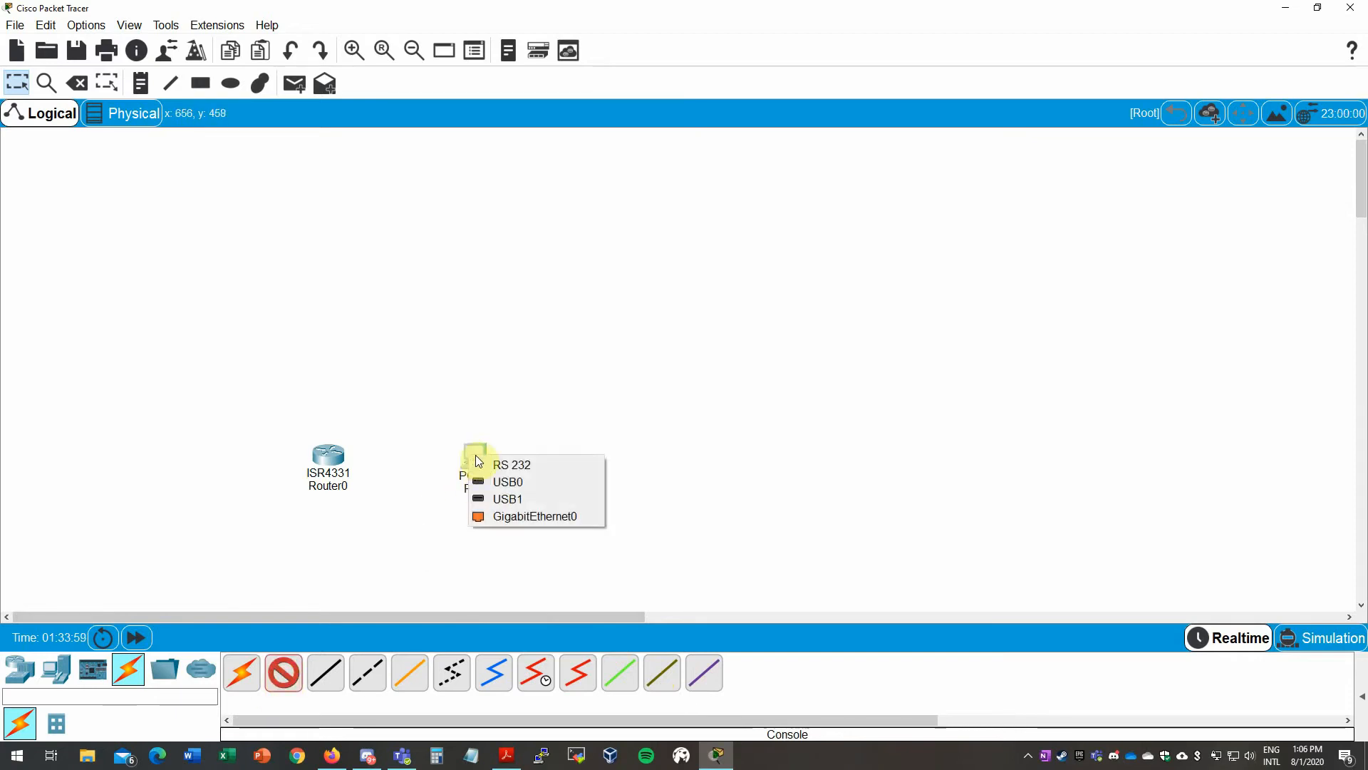
left_click(522, 466)
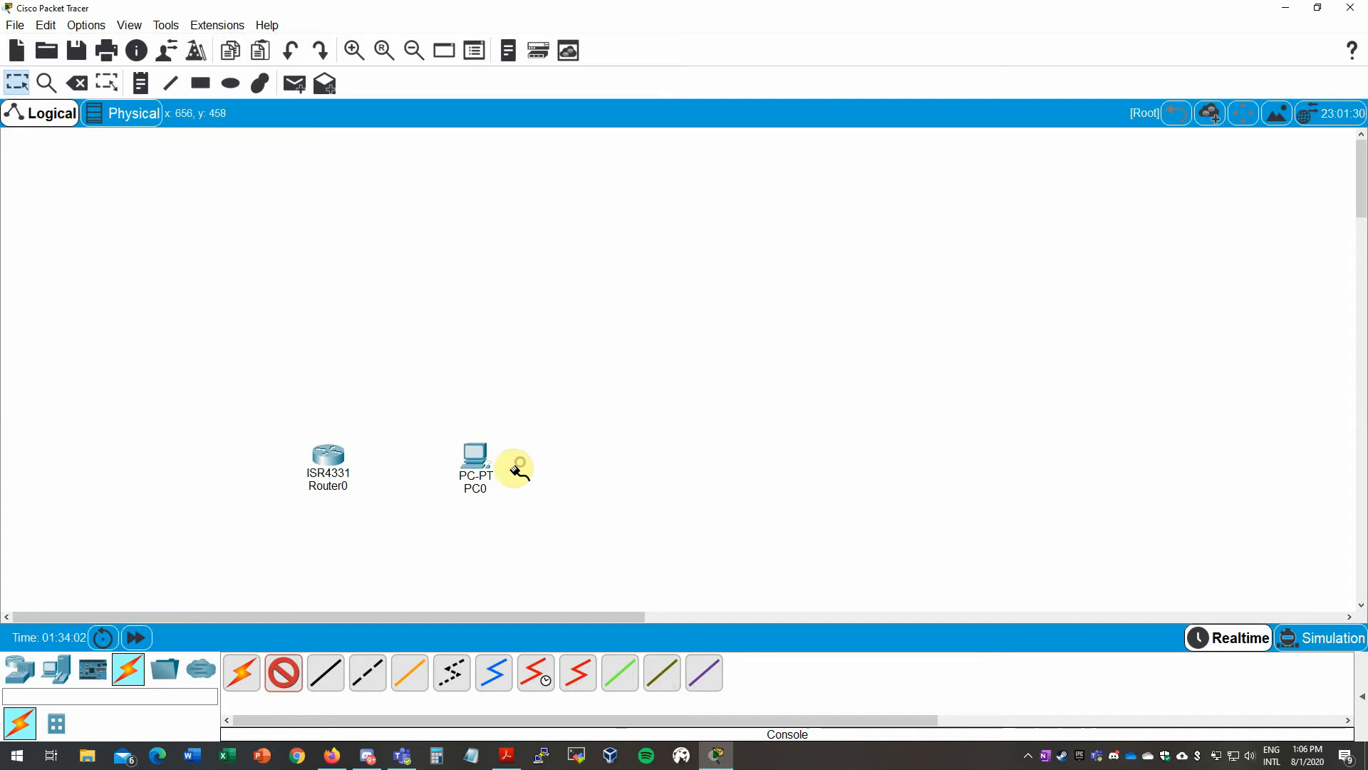
left_click(332, 458)
left_click(330, 450)
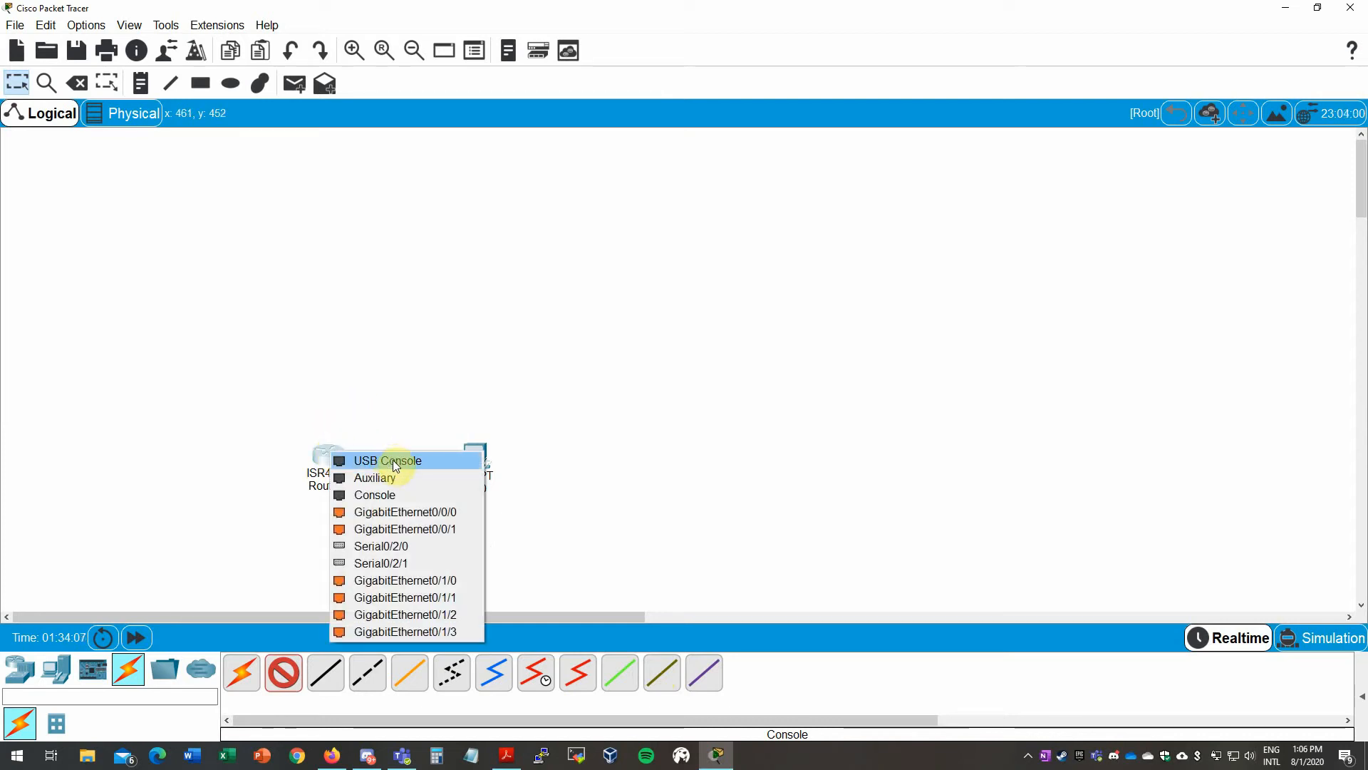
left_click(384, 497)
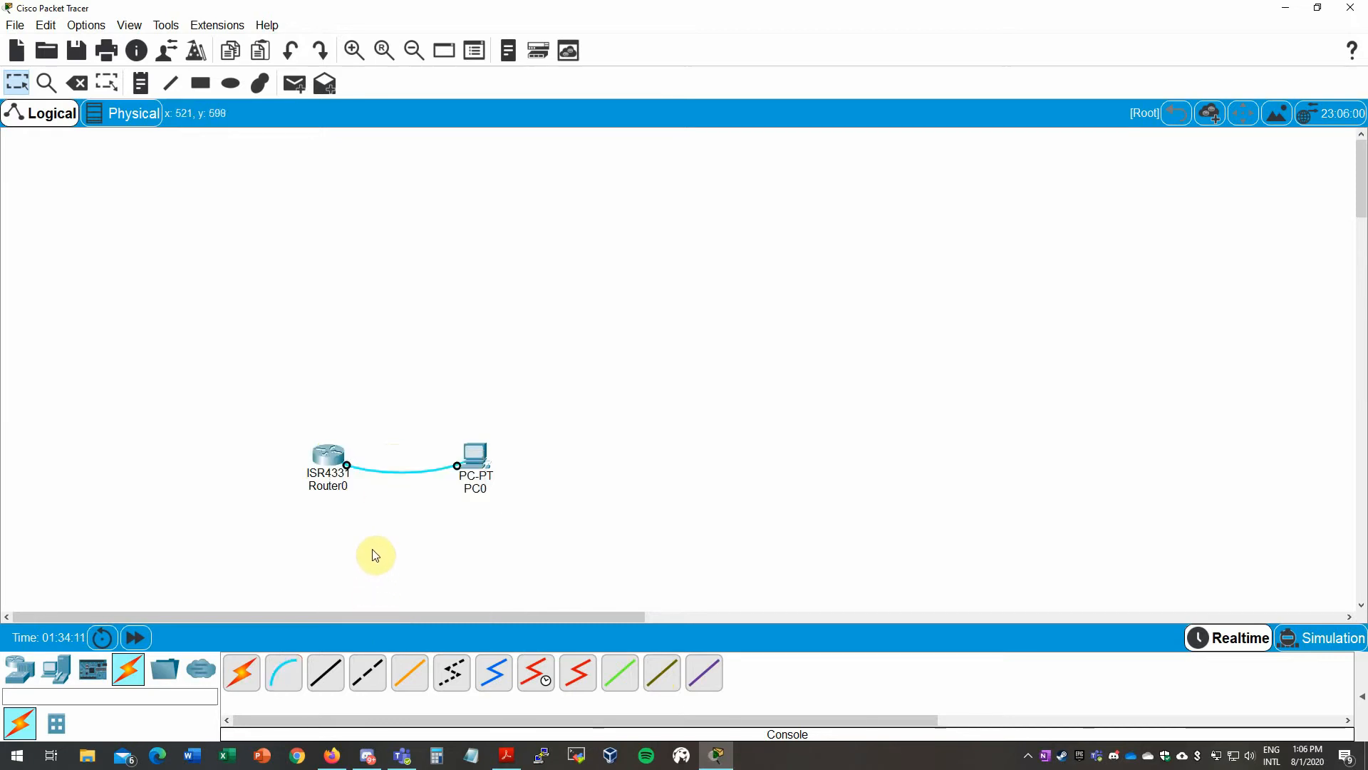
- Start a Terminal session on PC0 at 9600 bits per second, 8 data bits, no parity, 1 stop bit and no flow control
left_click(480, 460)
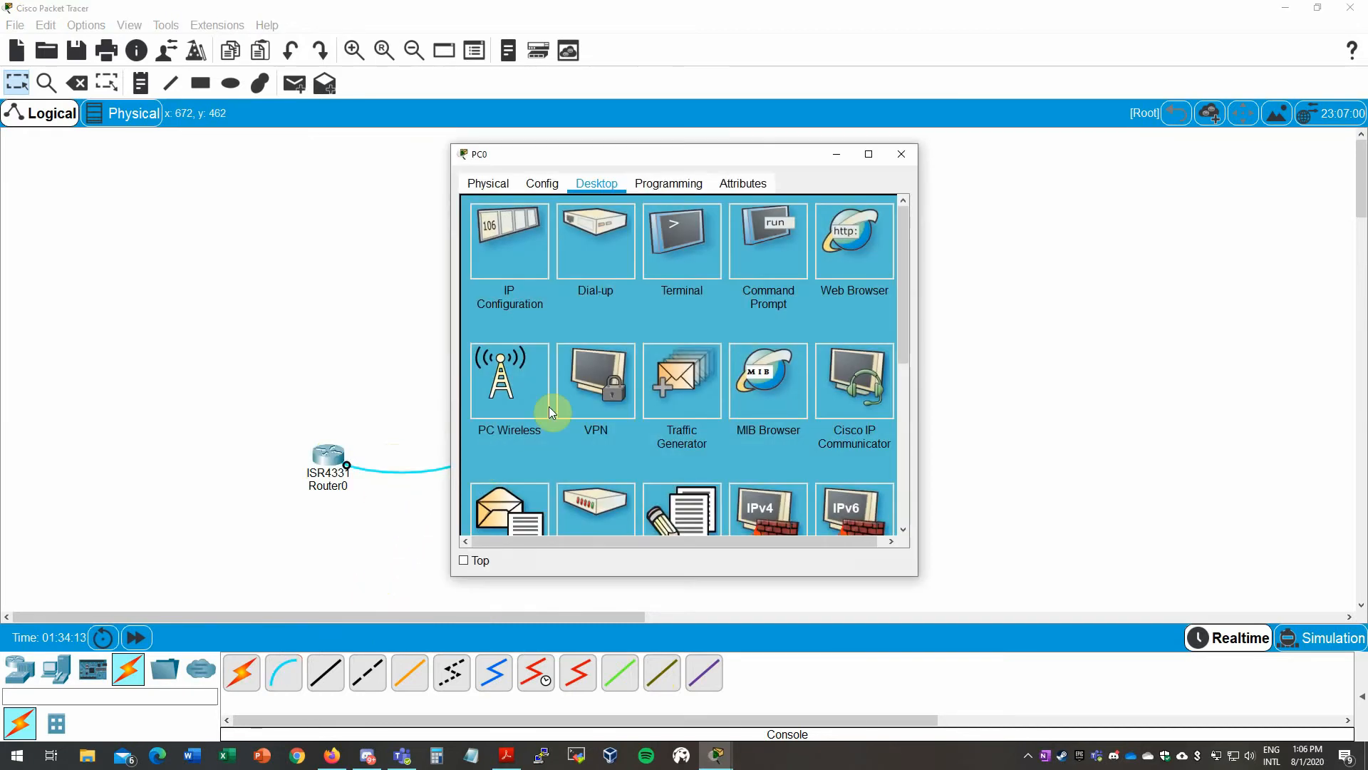
left_click_drag(741, 158, 836, 163)
left_click(801, 251)
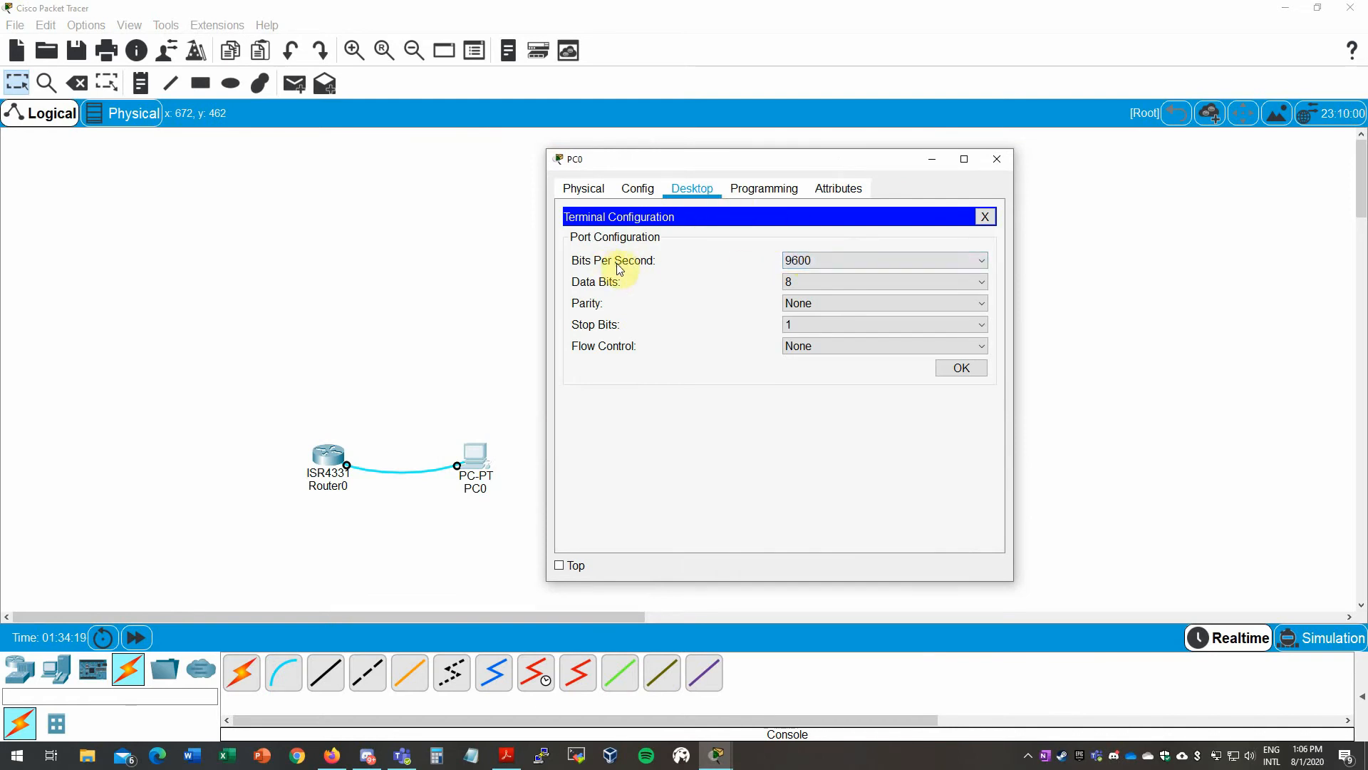
left_click(805, 261)
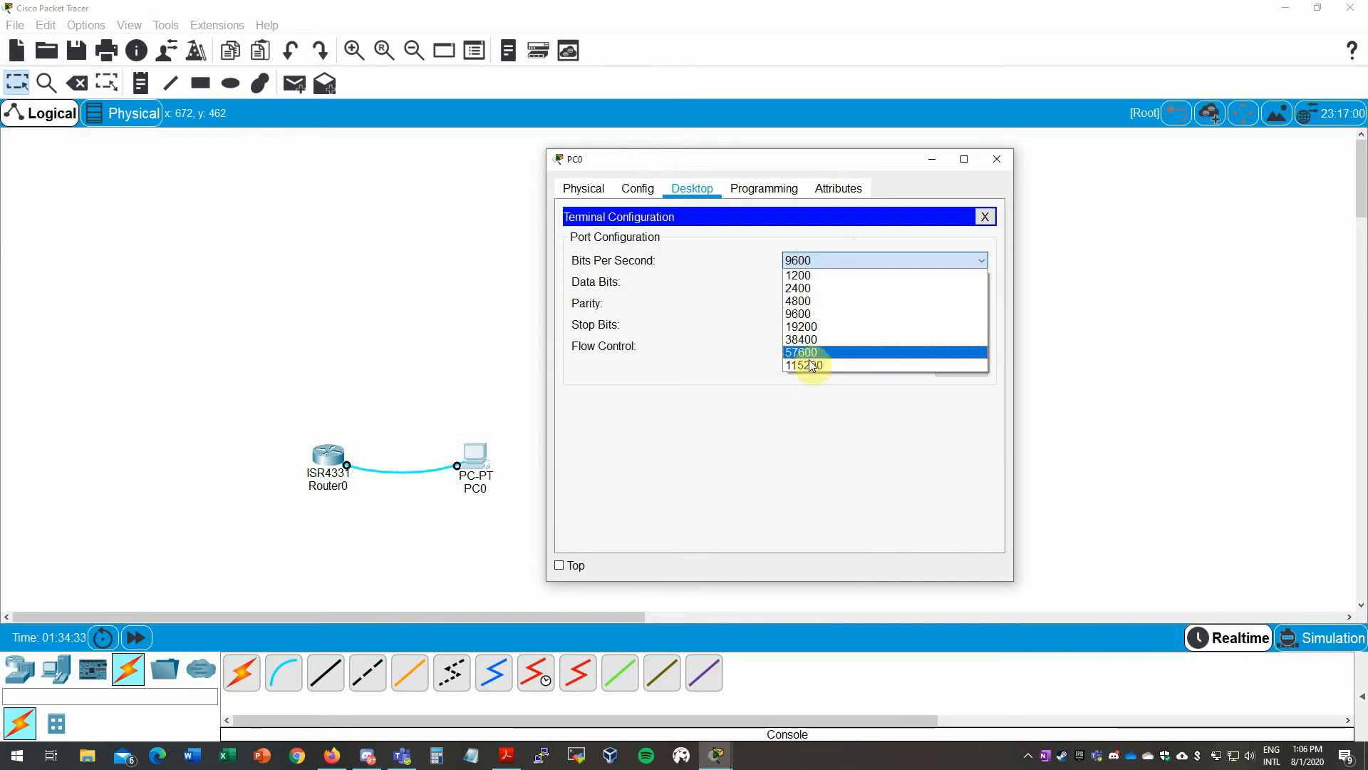
left_click(802, 314)
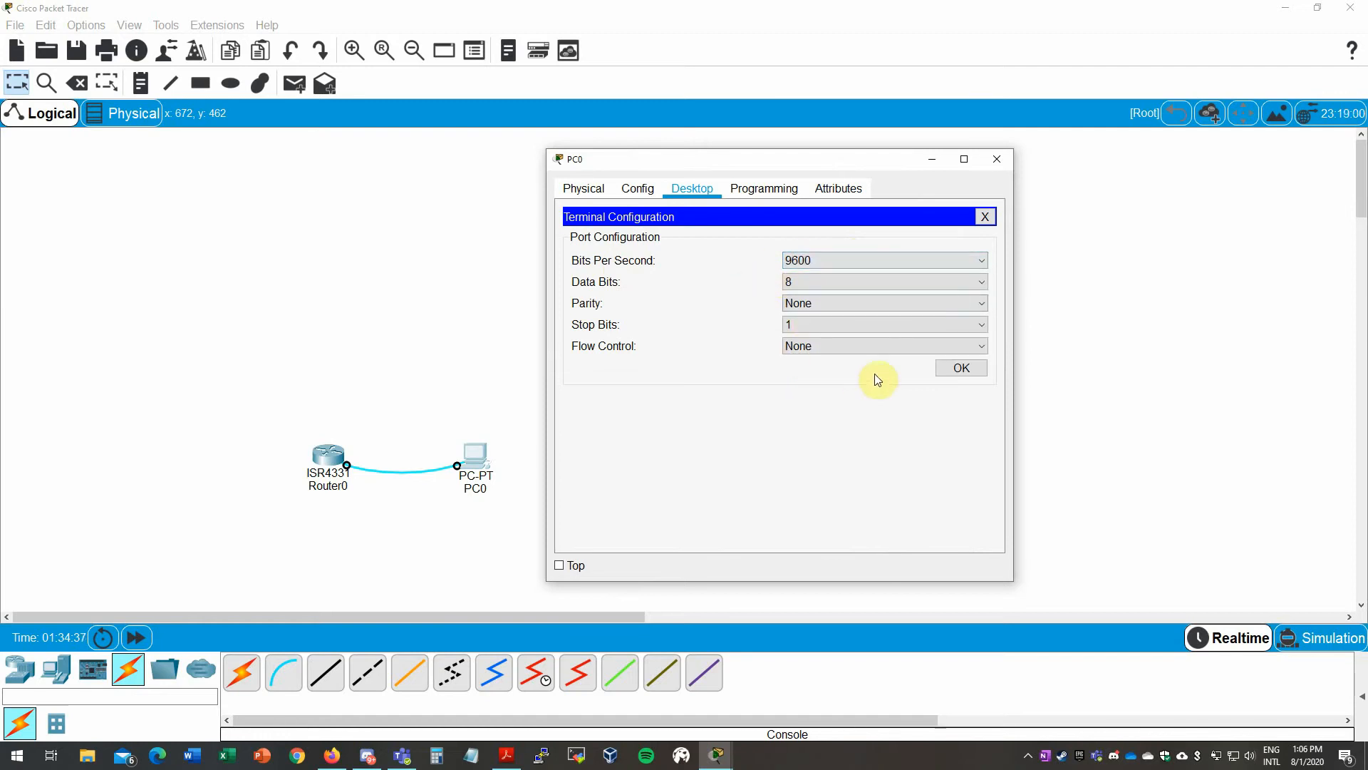
left_click(960, 369)
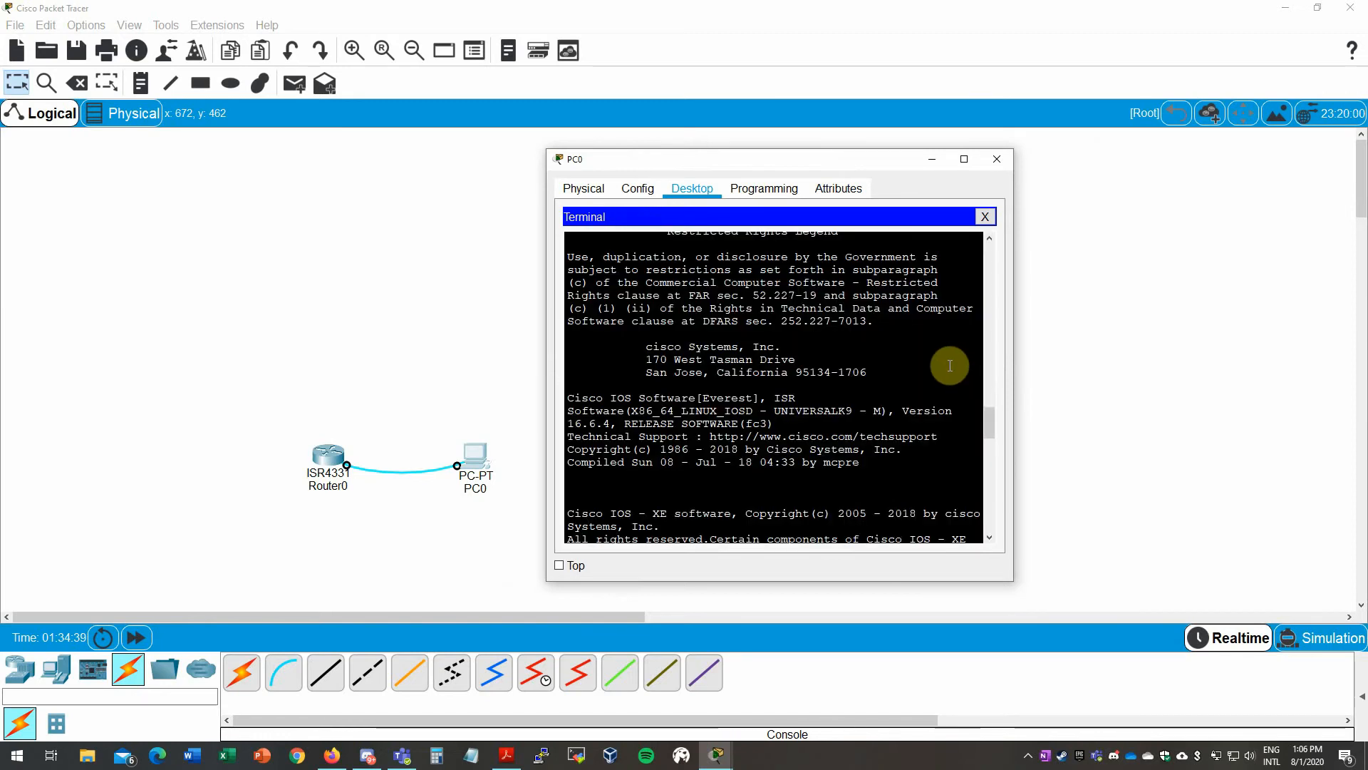
- Enlarge PC0's terminal window and read through the router's startup output to the System Configuration Dialog
left_click_drag(901, 149, 1052, 36)
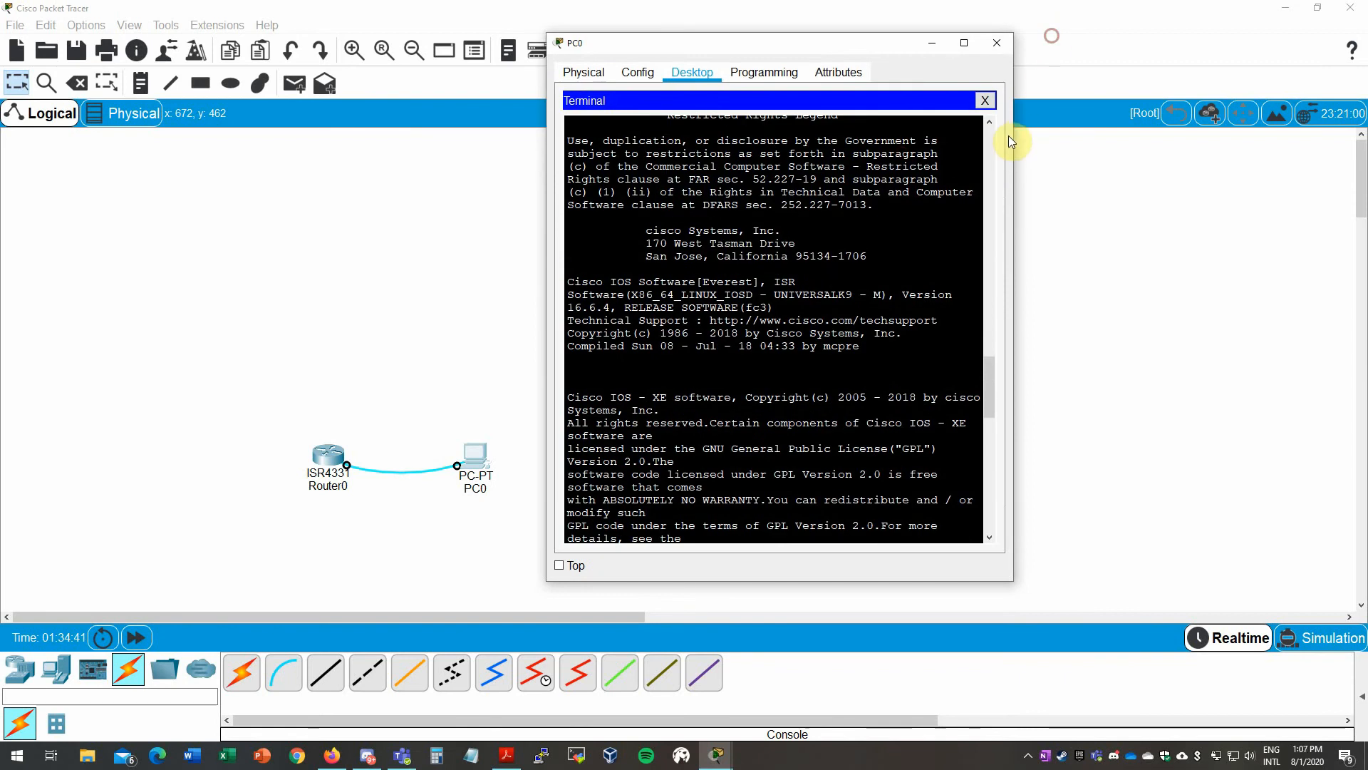
left_click_drag(1014, 138, 1311, 202)
scroll(910, 307, "up", 7)
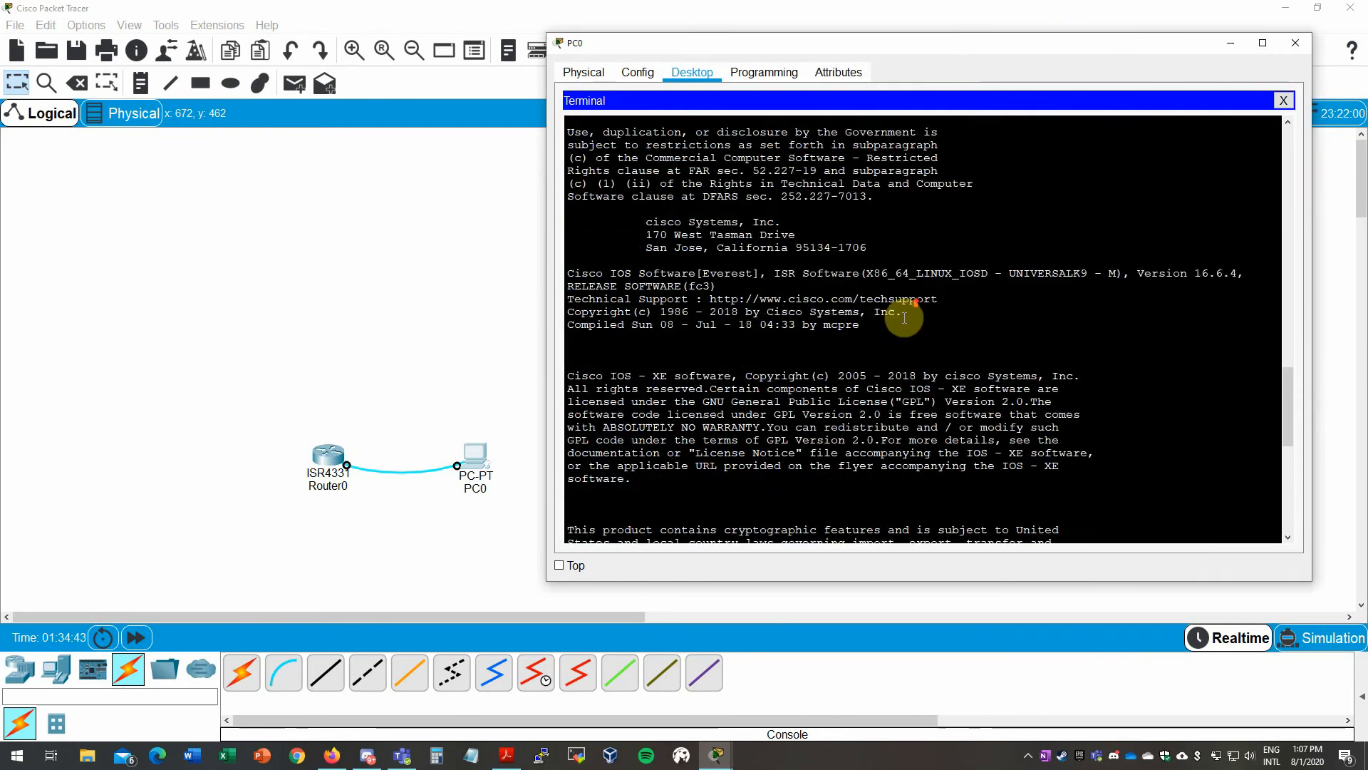
scroll(910, 313, "down", 11)
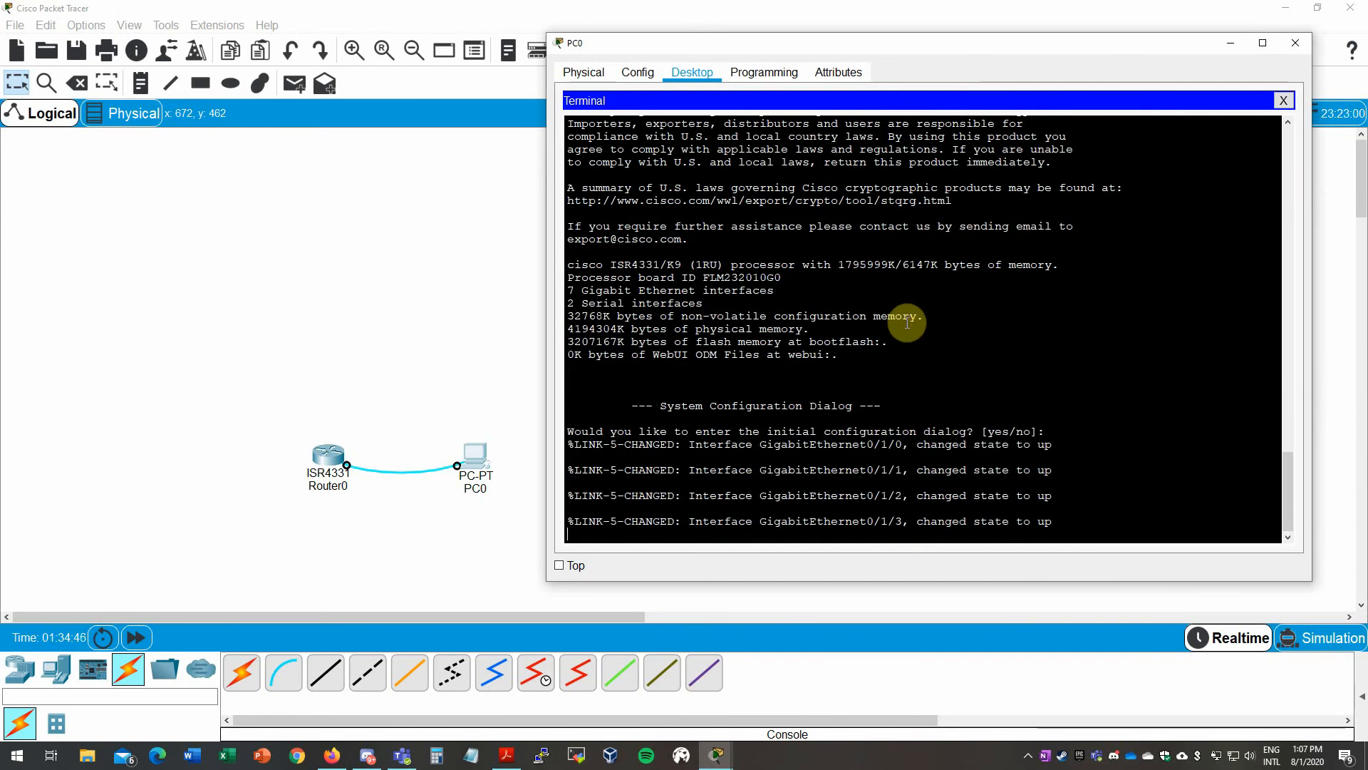
- Answer no to the router's initial configuration dialog and bring up the Router> prompt
key("Return")
key("Return")
key("Return")
key("Return")
key("Return")
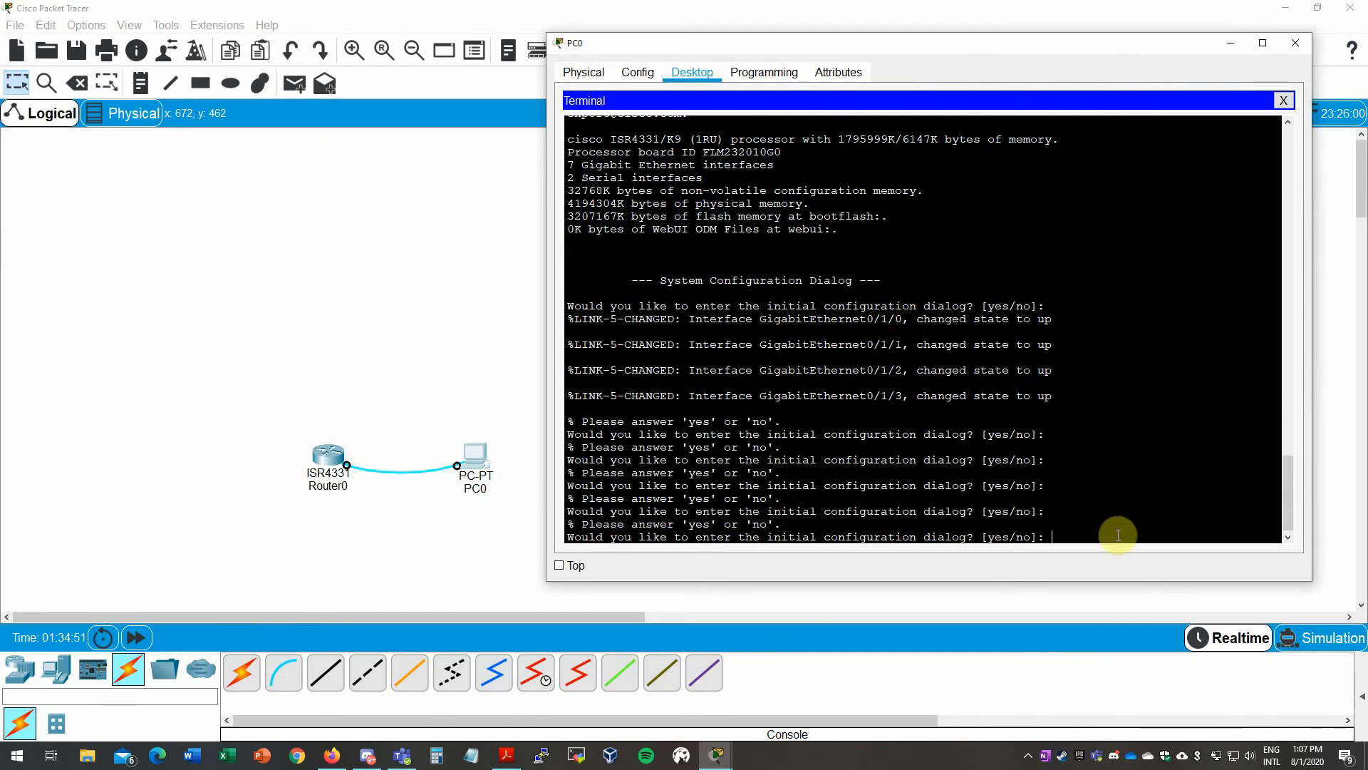
type("n")
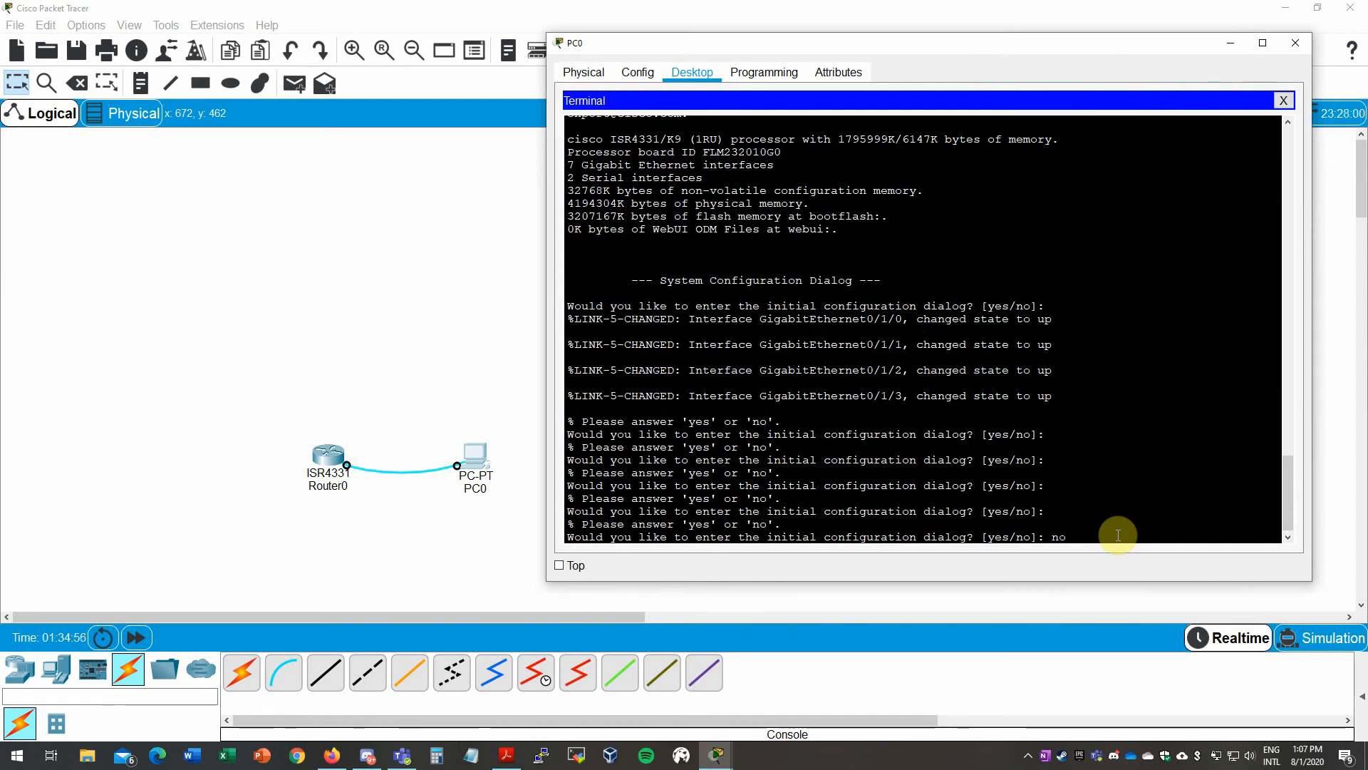
type("o")
key("Return")
key("Return")
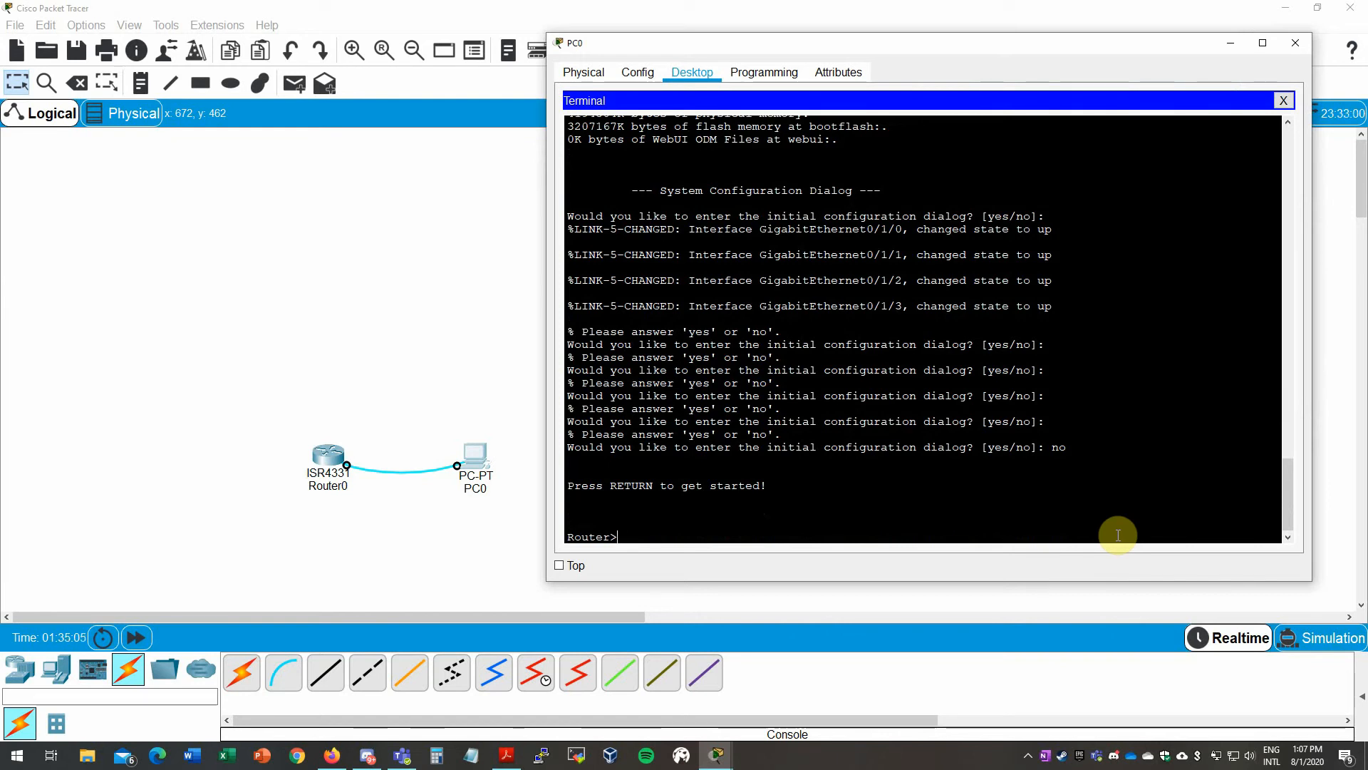
- Enter the router's privileged mode with enable and its global configuration mode with configure terminal
type("enable")
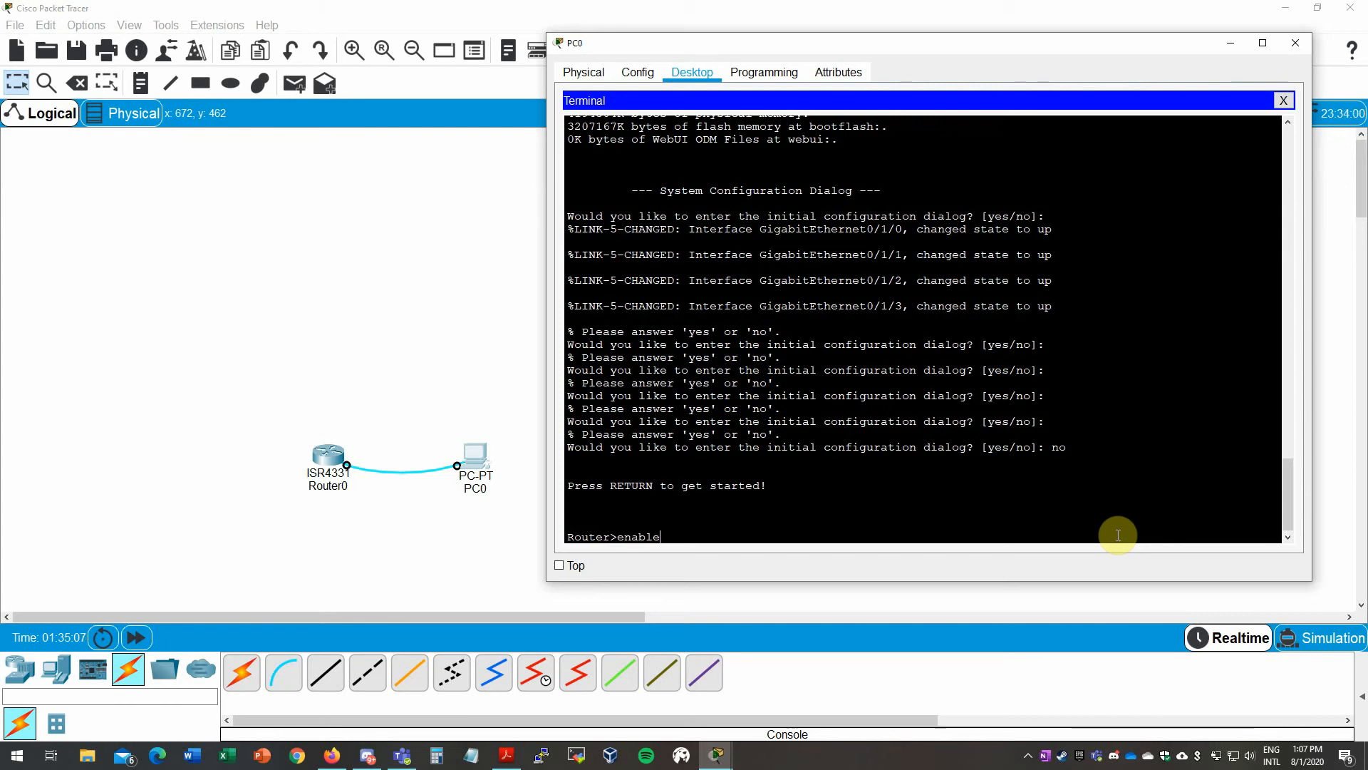
key("Return")
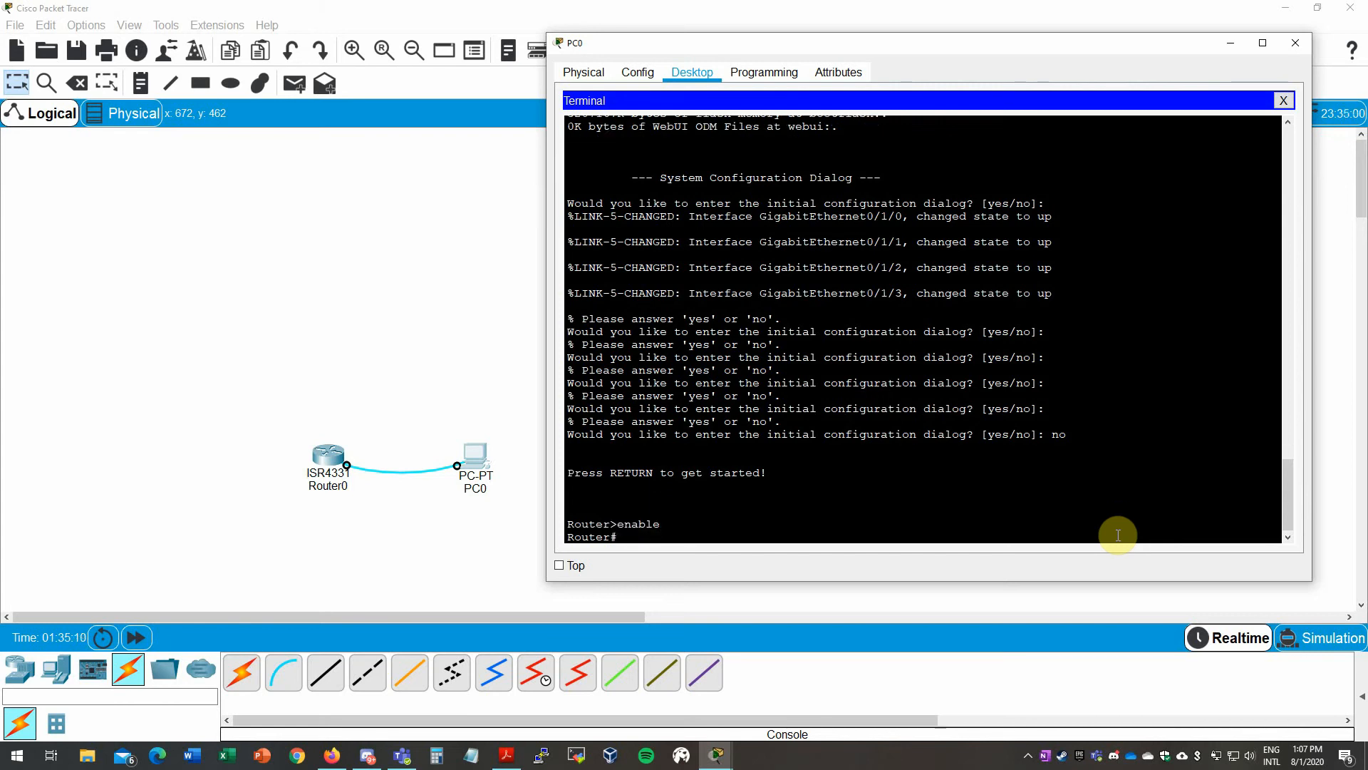
type("configure termni")
key("BackSpace")
type("al")
key("Return")
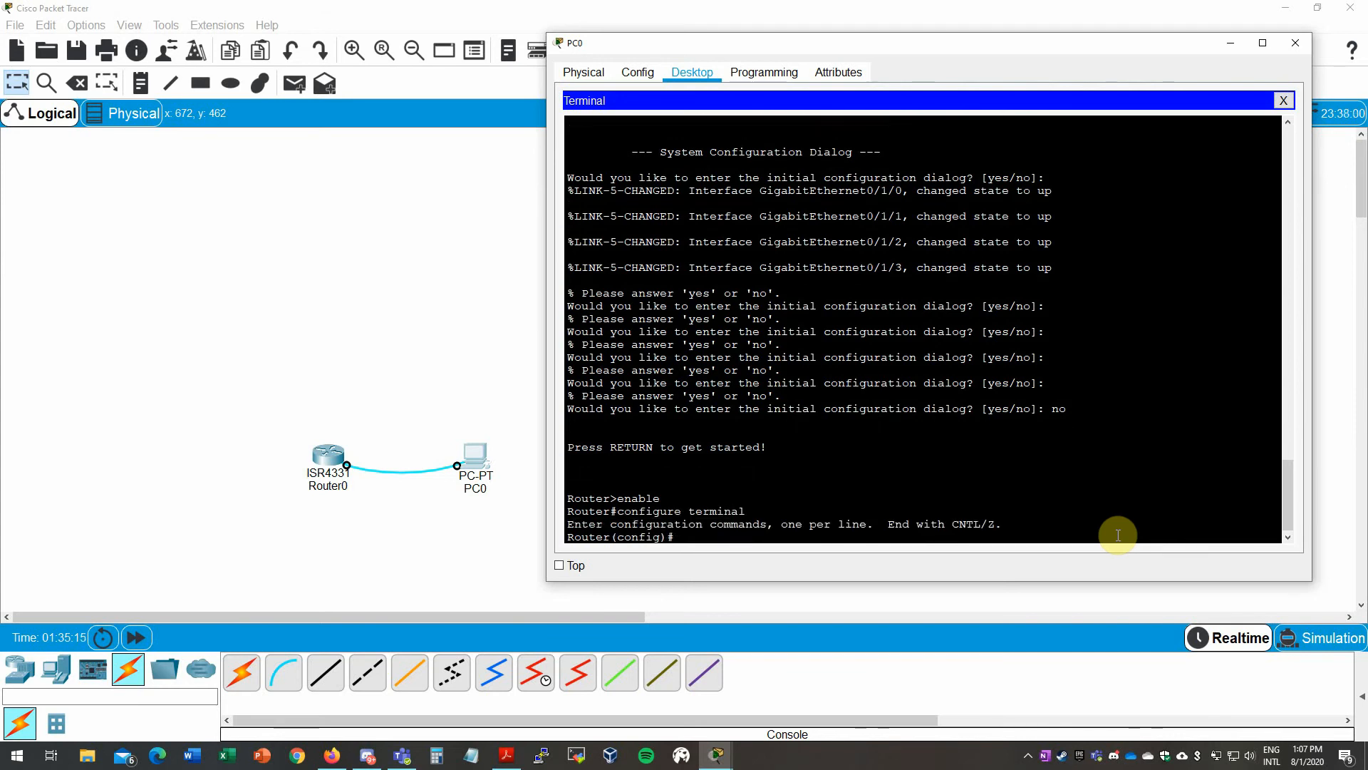
- List the commands available in global configuration mode with ? and page through to the end of the help
key("Return")
key("Return")
key("Return")
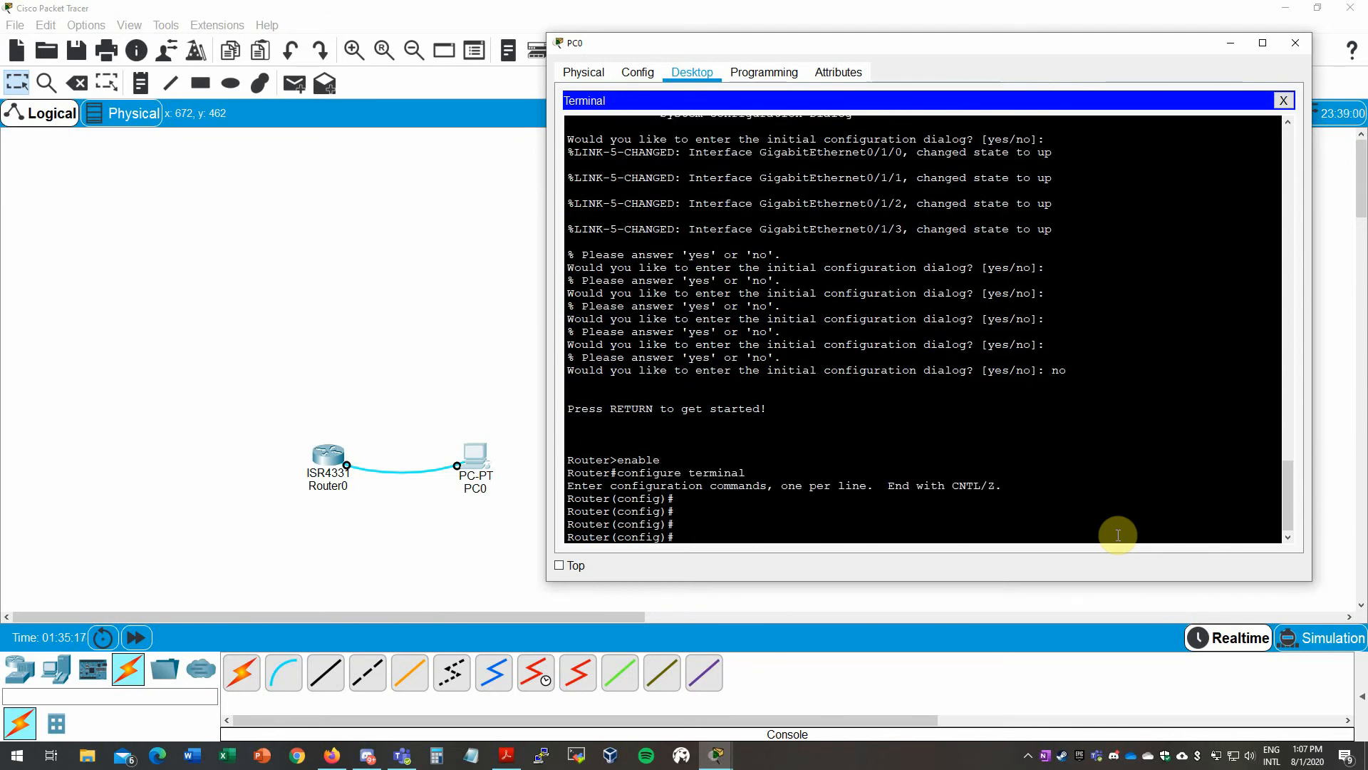
type("?")
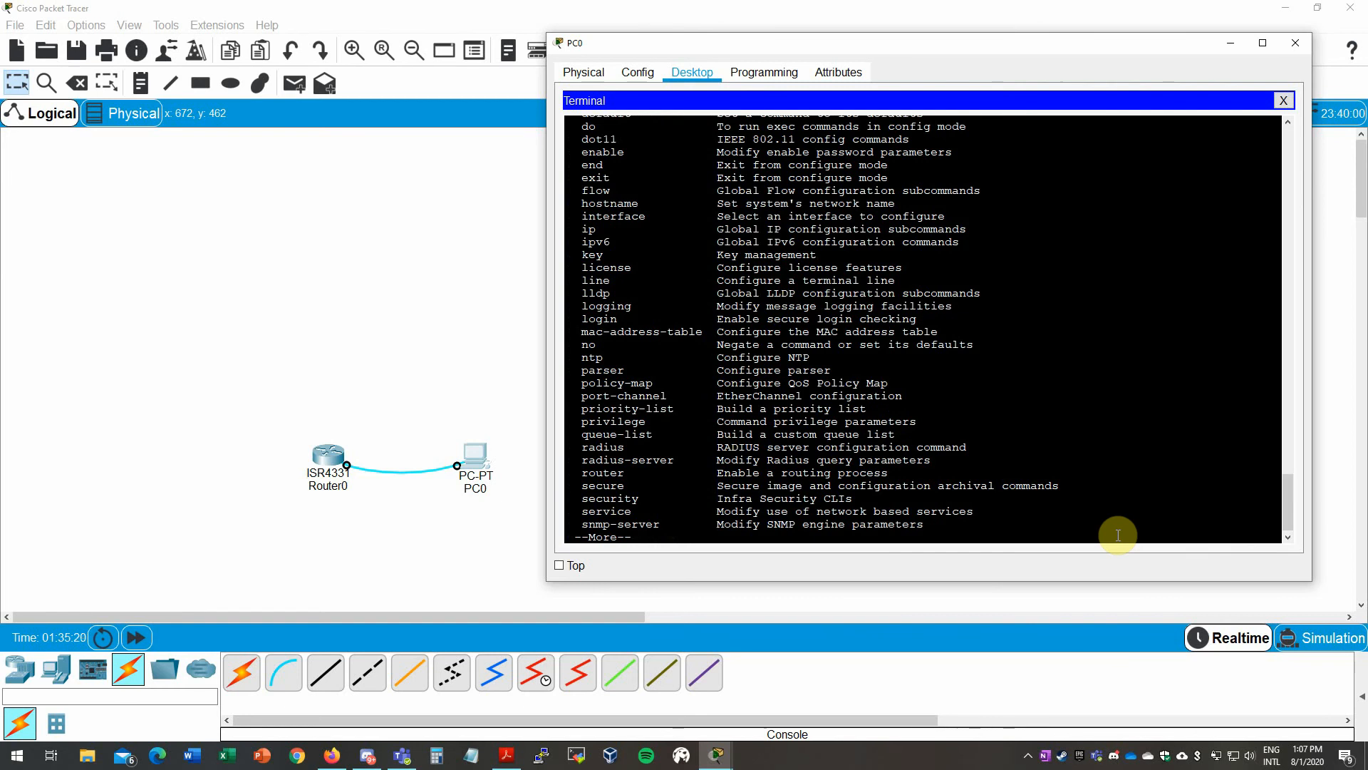
key("Return")
key("Return")
key("Return")
key("Return")
key("Return")
key("Return")
key("Return")
key("Return")
key("Return")
key("Return")
key("Return")
key("Return")
key("Return")
key("Return")
key("Return")
key("Return")
key("Return")
key("Return")
key("Return")
key("Return")
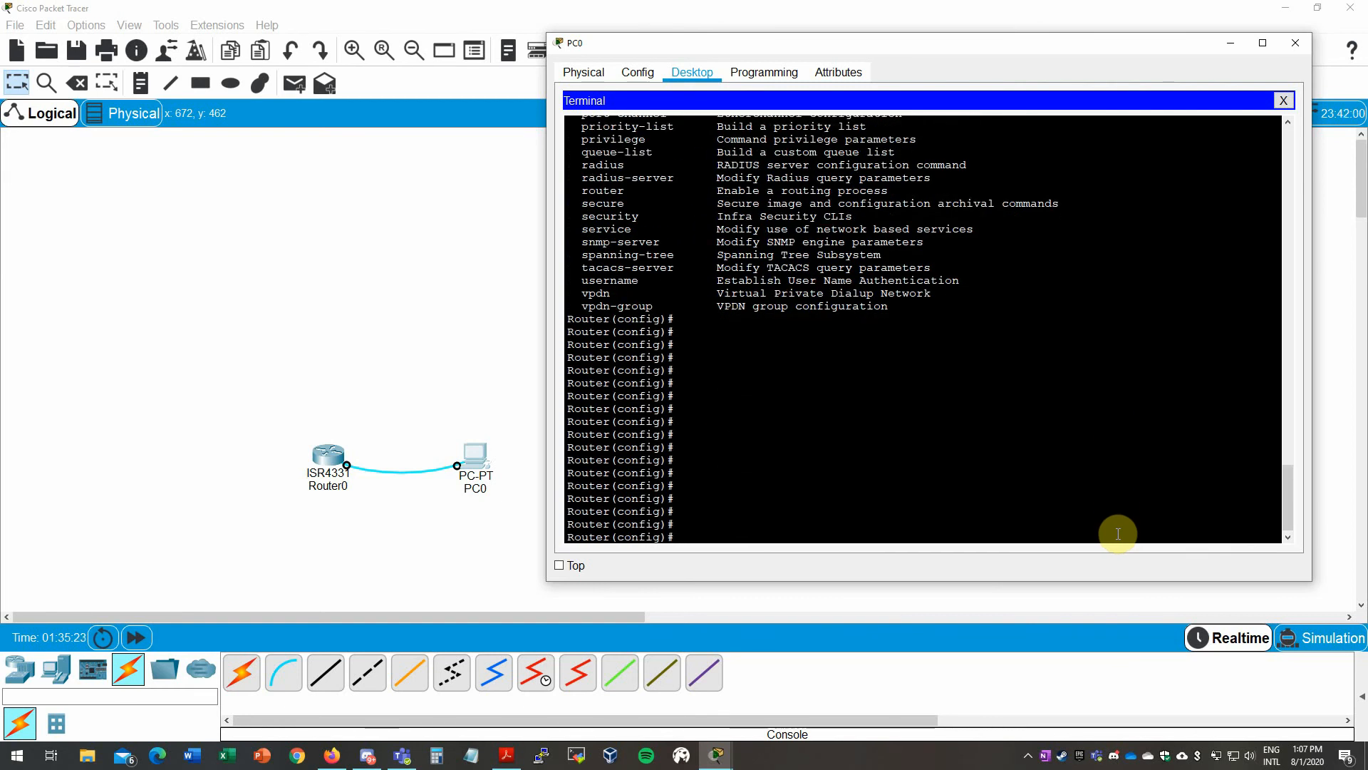
- Close PC0's window, switch to PuTTY to look over its connection types such as SSH and Serial, and close PuTTY
left_click(1302, 44)
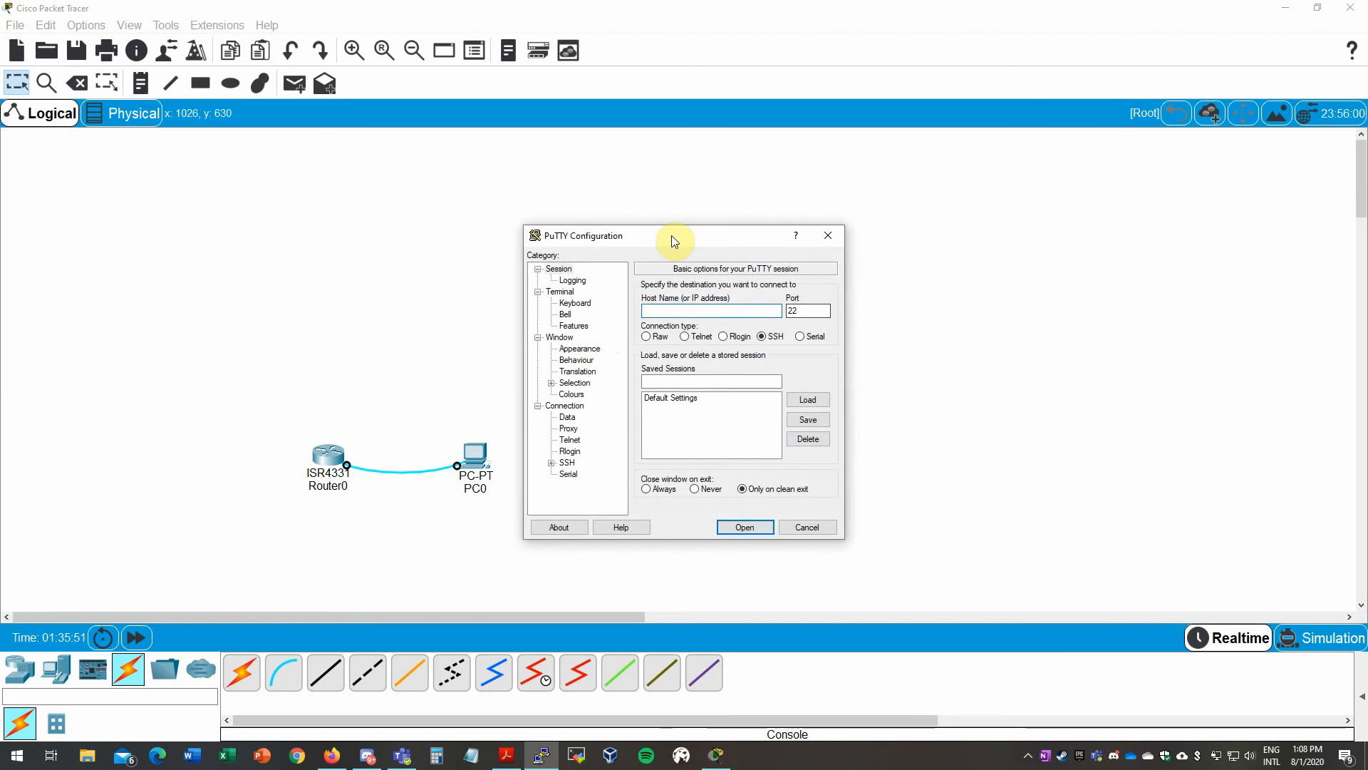
left_click_drag(672, 235, 740, 177)
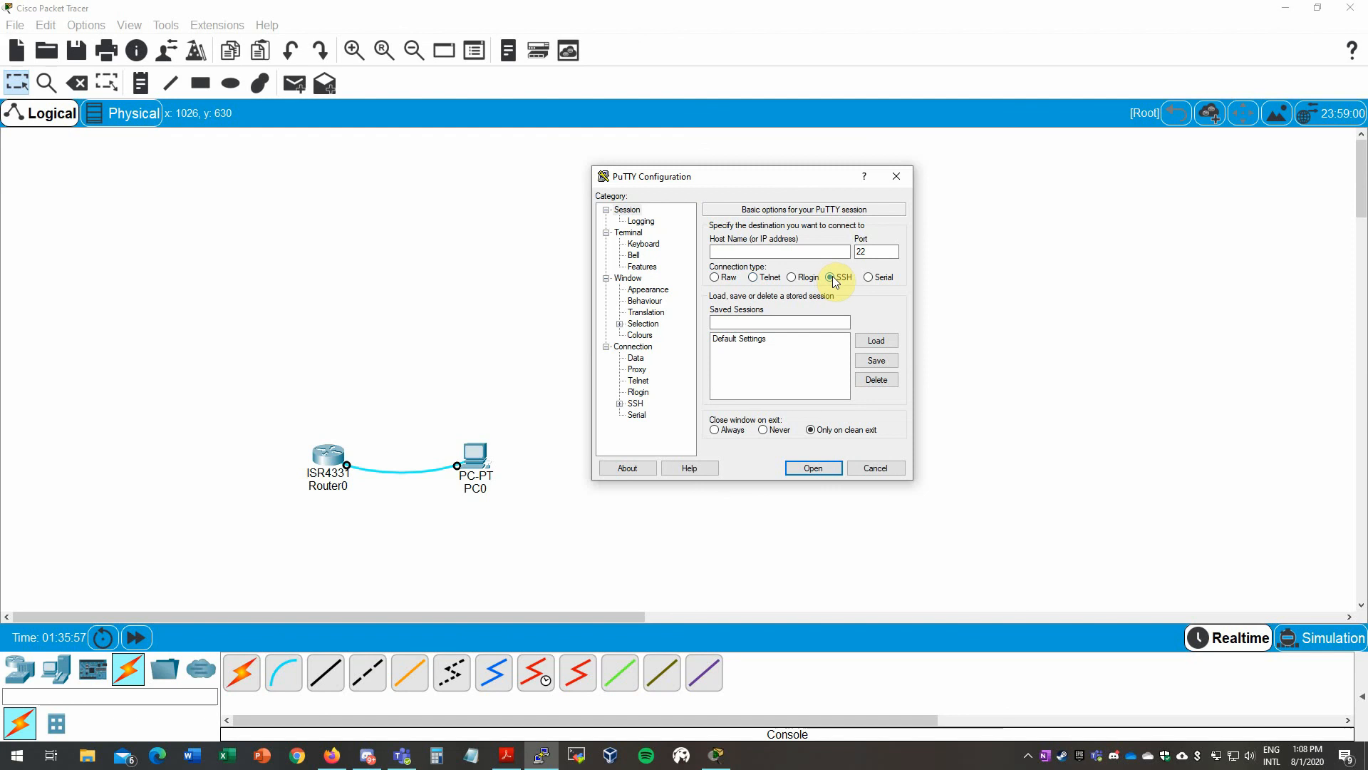
left_click(897, 177)
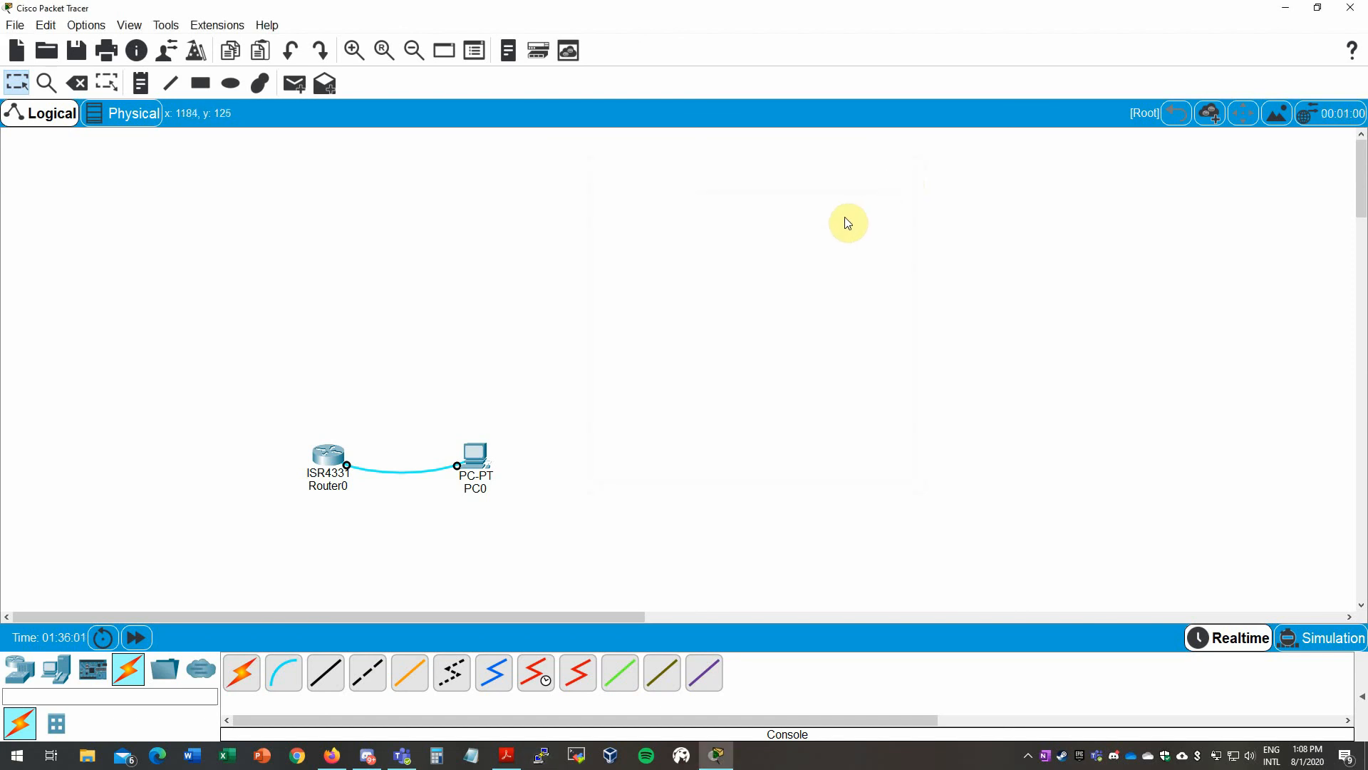